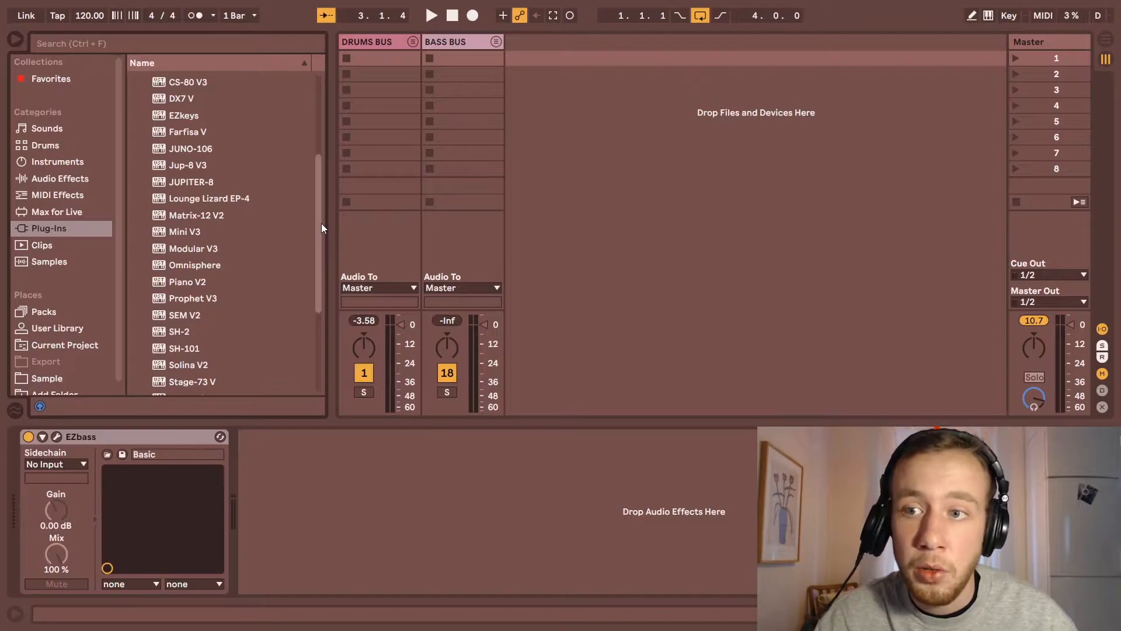
Step: Load the EZkeys plug-in onto a new MIDI track after BASS BUS and close its plug-in window
{"action": "left_click_drag", "start_coordinate": [321, 223], "coordinate": [312, 145]}
{"action": "scroll", "coordinate": [312, 149], "scroll_direction": "down", "scroll_amount": 2}
{"action": "left_click_drag", "start_coordinate": [177, 234], "coordinate": [569, 87]}
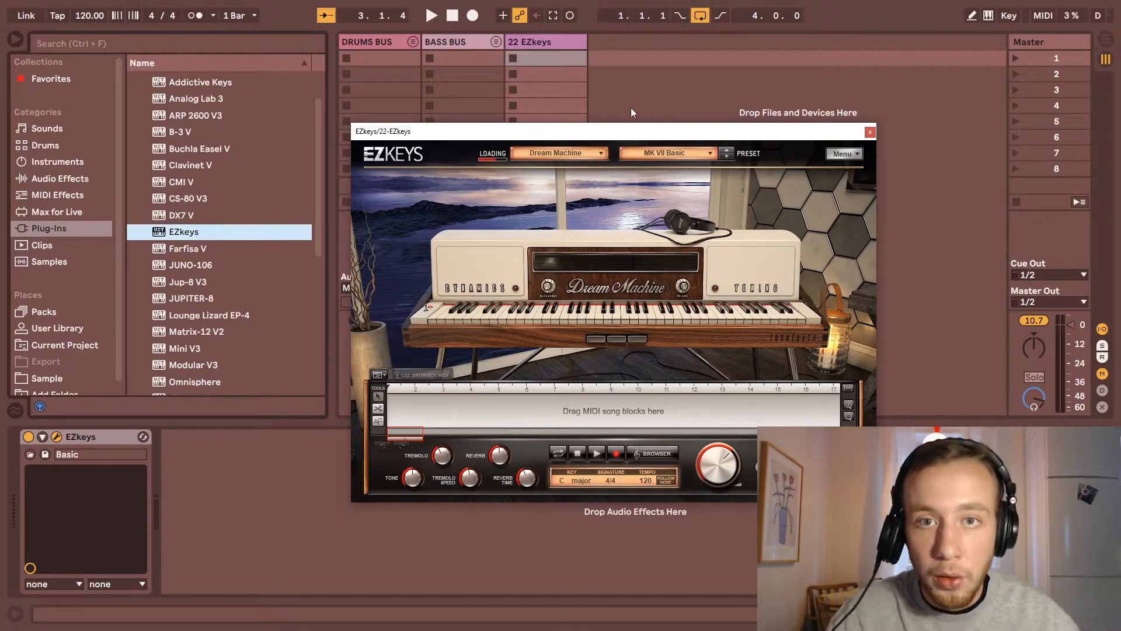
{"action": "left_click", "coordinate": [870, 131]}
Step: Rename the new keys track as EZkeys, without the track number
{"action": "left_click", "coordinate": [534, 42]}
{"action": "key", "text": "ctrl+r"}
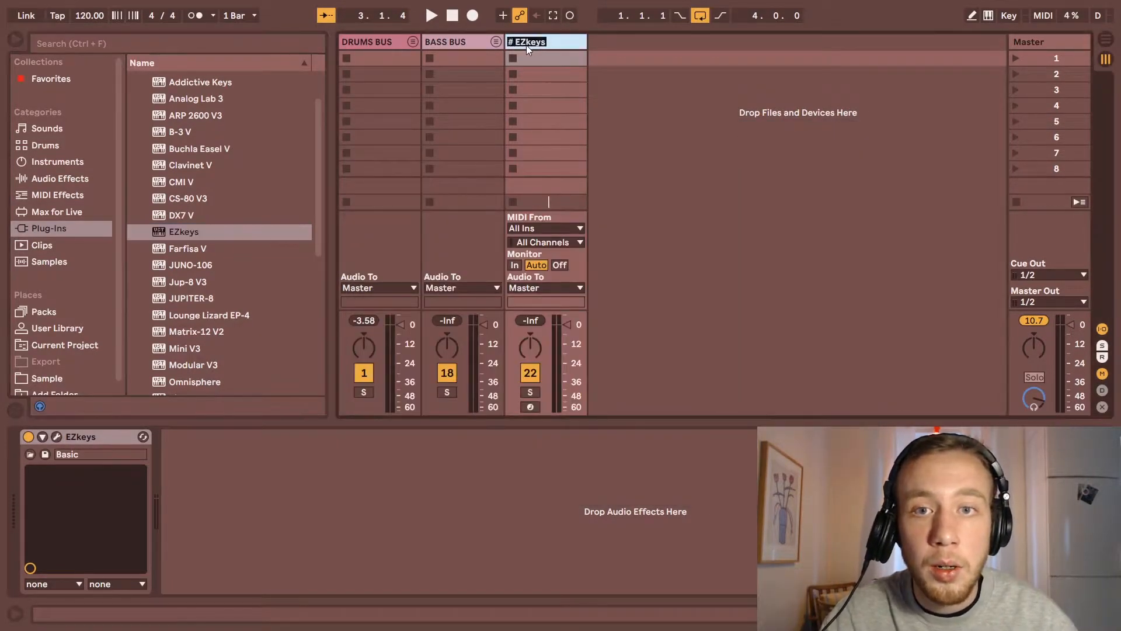
{"action": "type", "text": "EZkeys"}
{"action": "key", "text": "Return"}
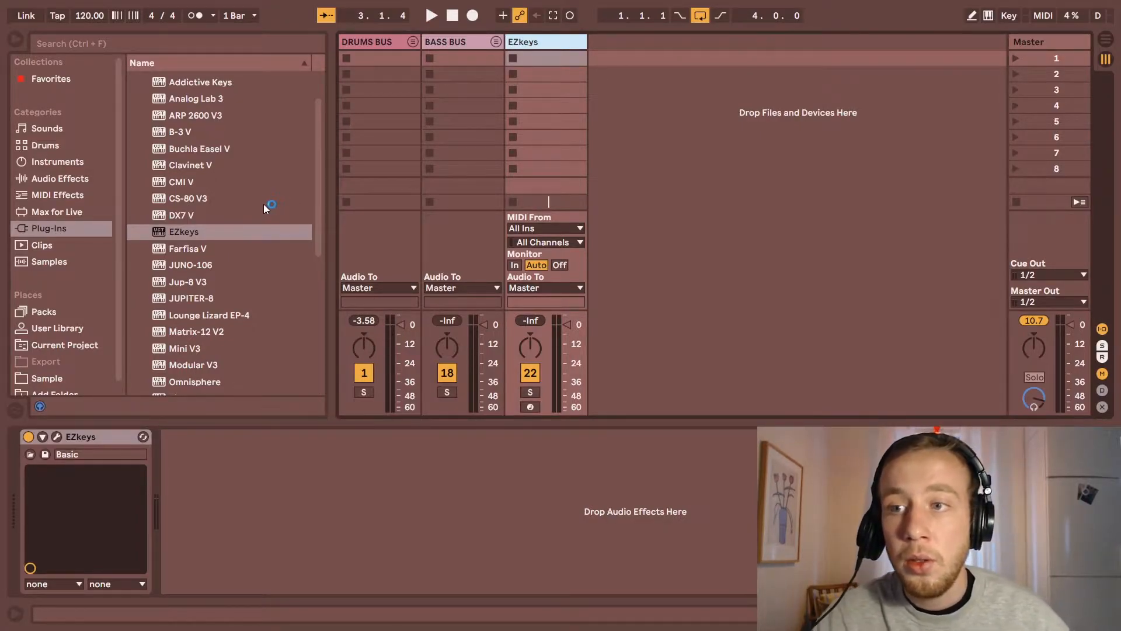
Step: Load Analog Lab 3 onto a new track after EZkeys and rename that track as Analog Lab
{"action": "left_click_drag", "start_coordinate": [193, 145], "coordinate": [660, 78]}
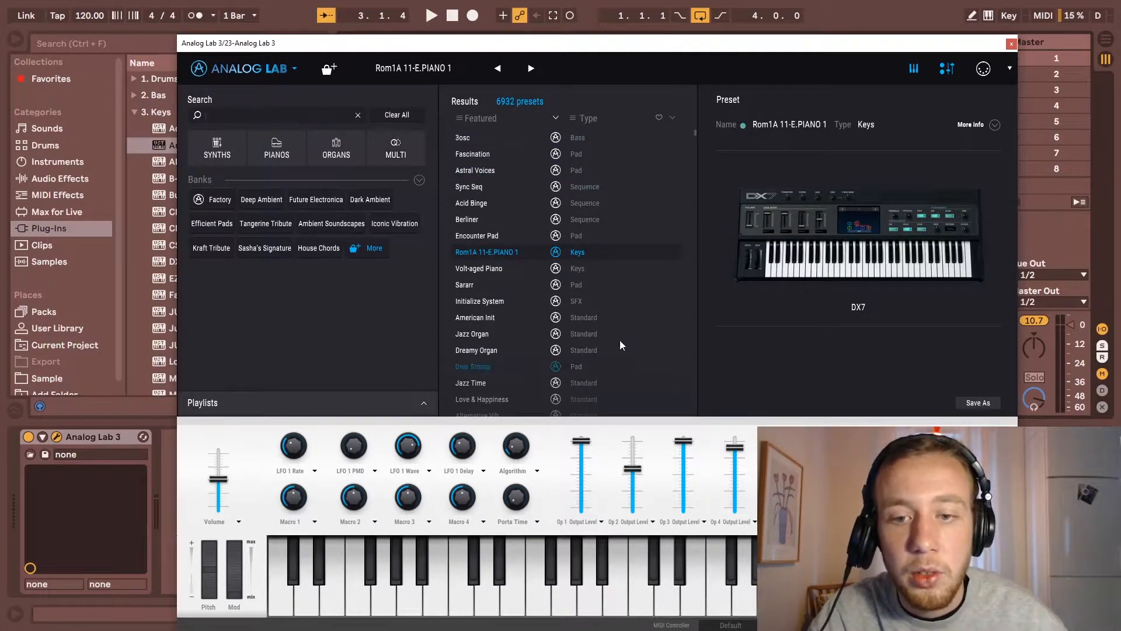
{"action": "left_click", "coordinate": [1010, 43]}
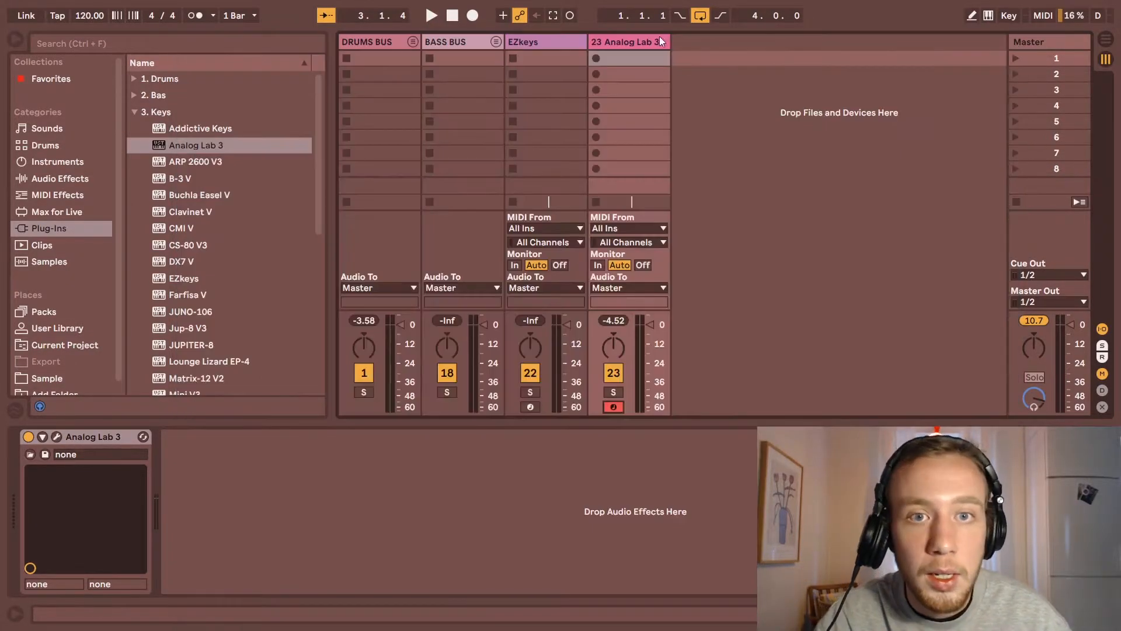
{"action": "left_click_drag", "start_coordinate": [599, 44], "coordinate": [561, 38]}
{"action": "key", "text": "BackSpace"}
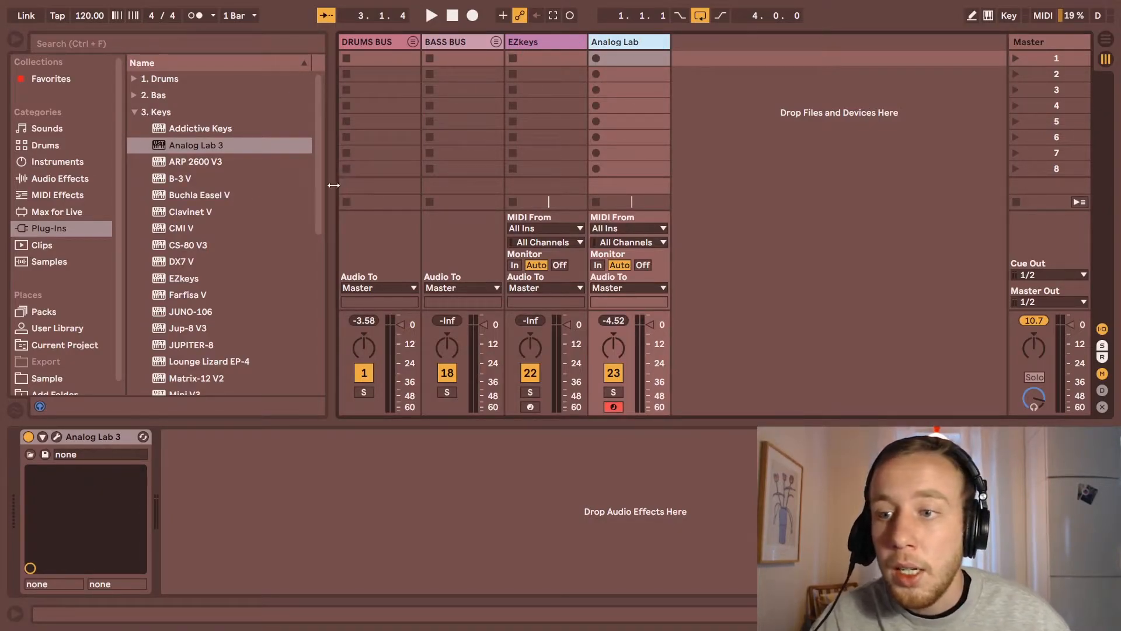
Step: Load Omnisphere onto a new track after Analog Lab and dismiss its splash screen
{"action": "left_click_drag", "start_coordinate": [317, 172], "coordinate": [316, 250]}
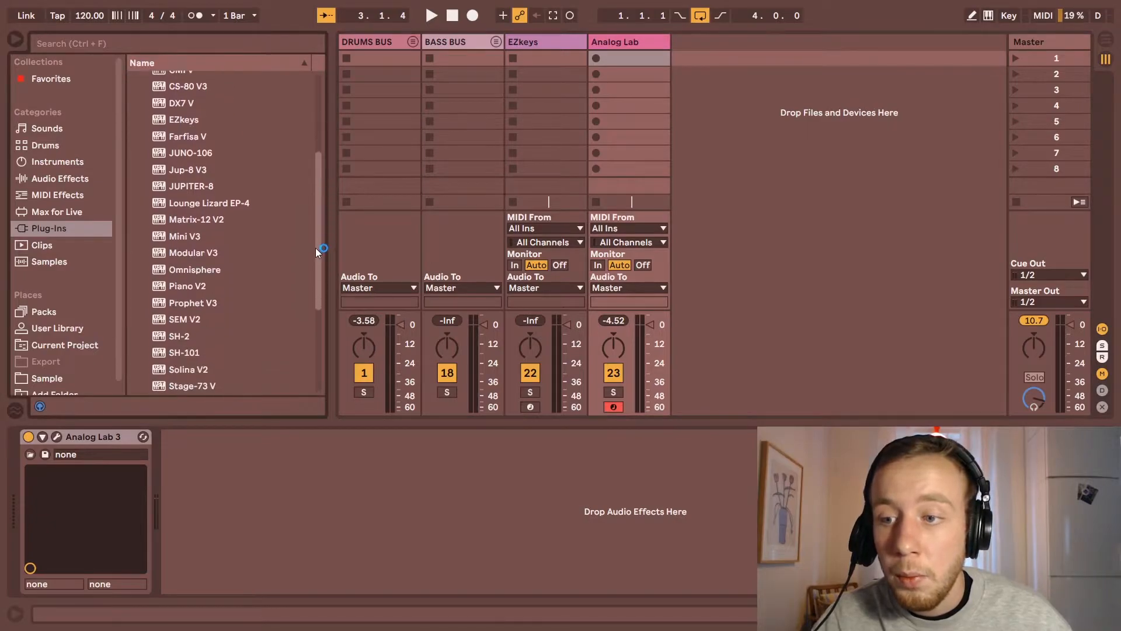
{"action": "left_click_drag", "start_coordinate": [179, 269], "coordinate": [781, 154]}
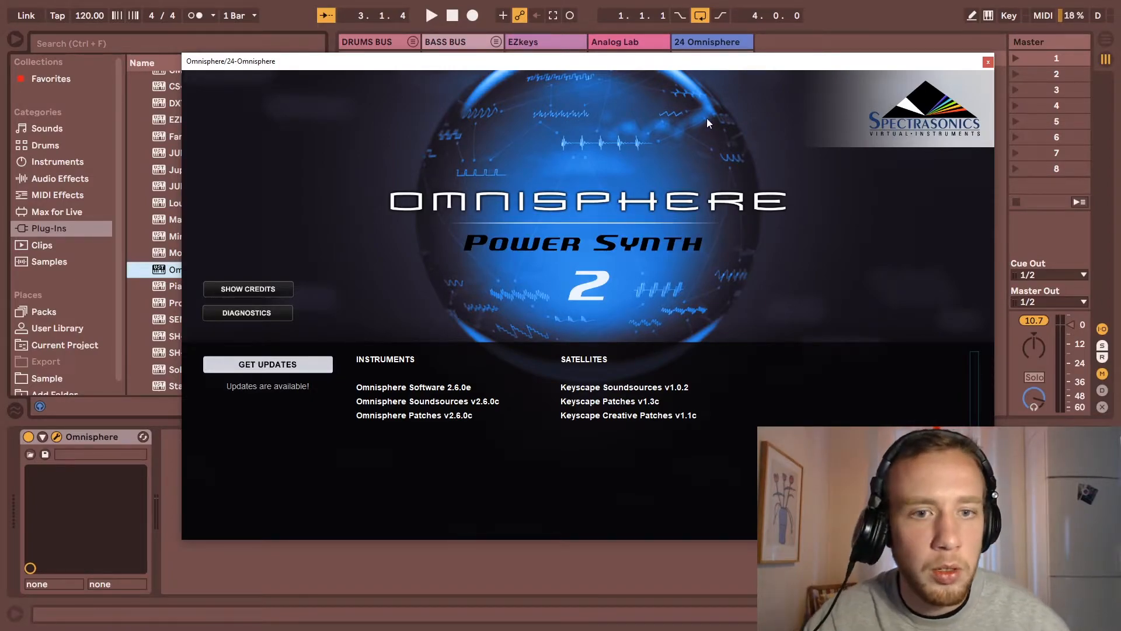
{"action": "left_click", "coordinate": [690, 145]}
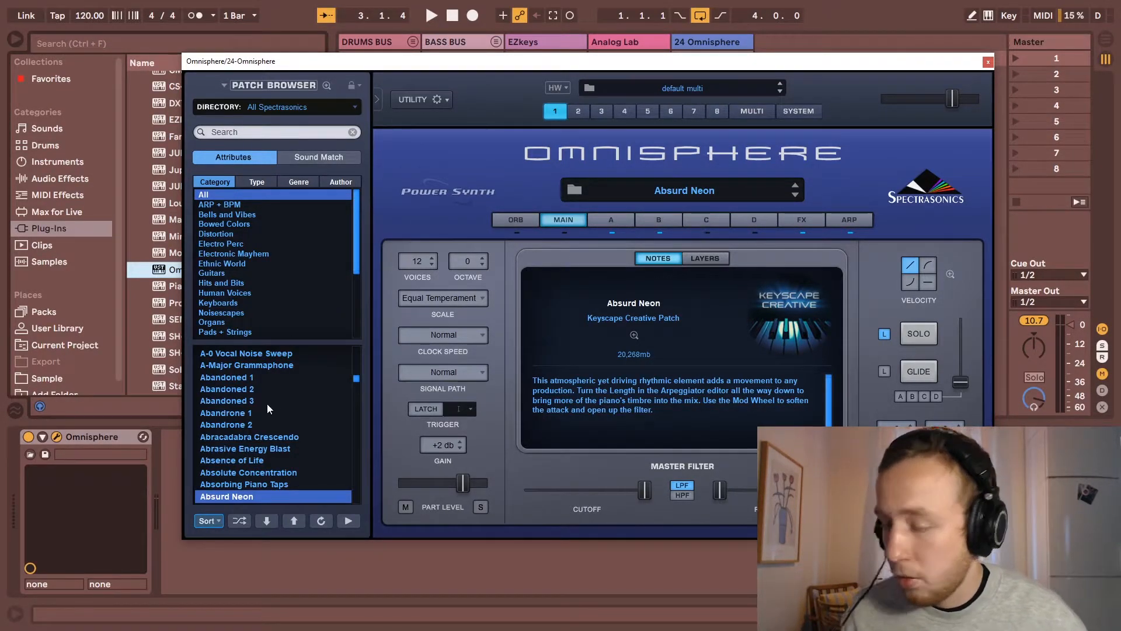
Step: Load the Absolute Concentration patch into Omnisphere's part 1 and Wakandan War Rhino into part 2
{"action": "left_click", "coordinate": [260, 472]}
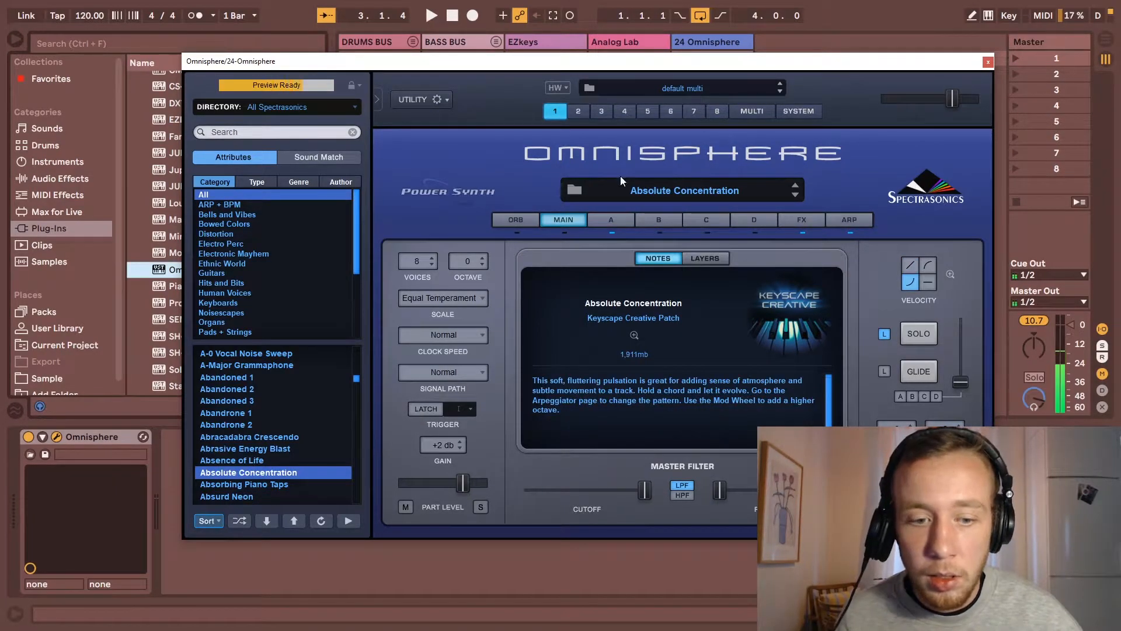
{"action": "left_click_drag", "start_coordinate": [595, 68], "coordinate": [647, 65]}
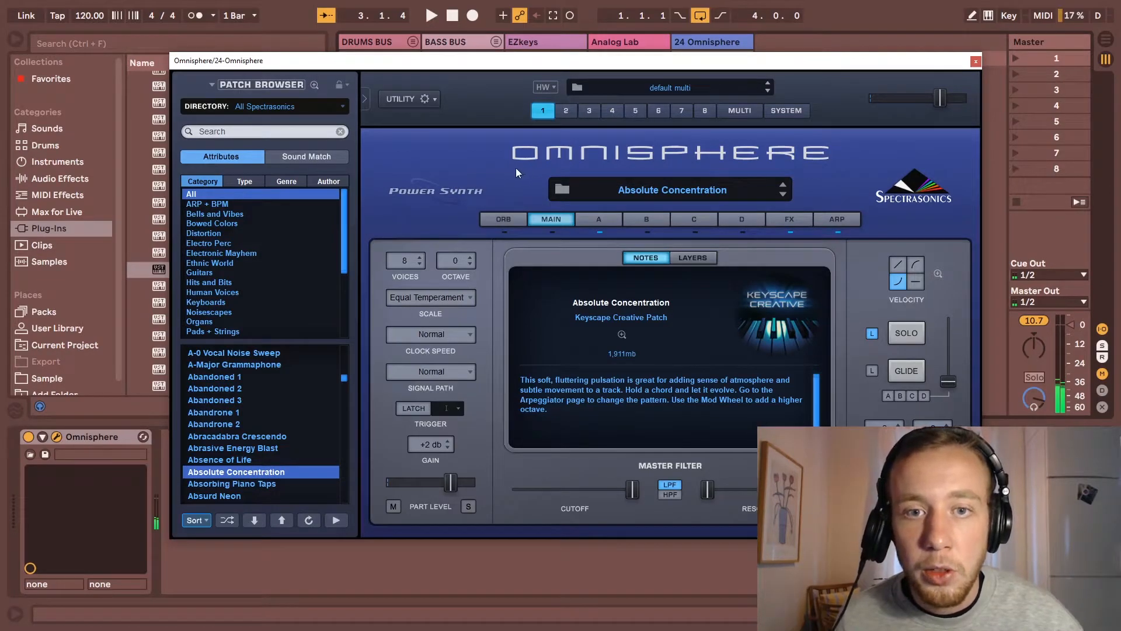
{"action": "key", "text": "2"}
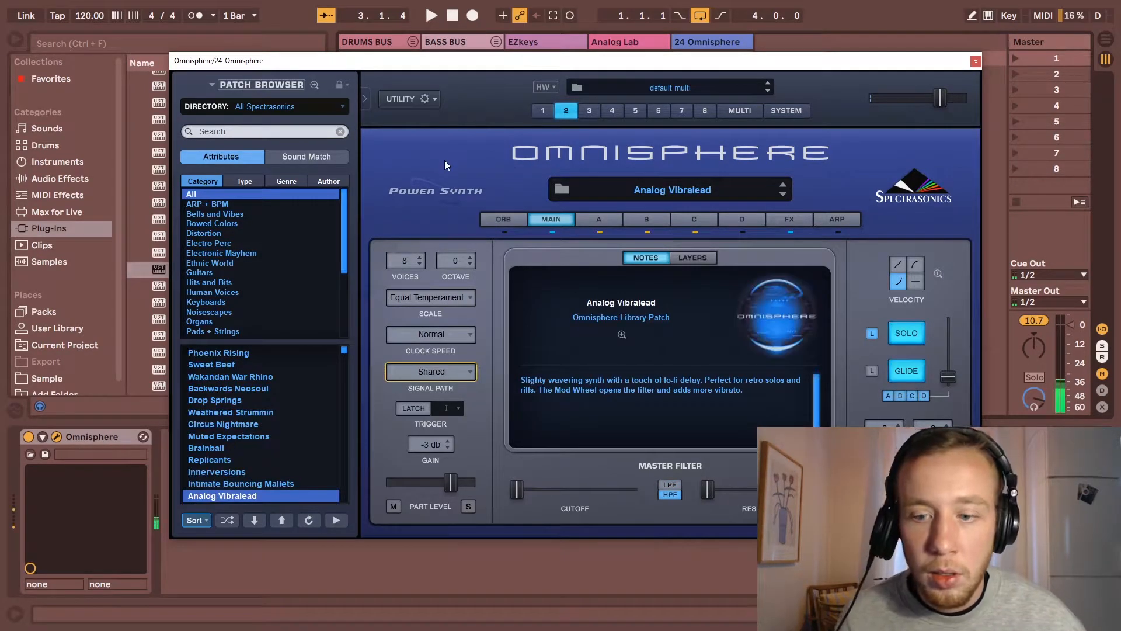
{"action": "left_click", "coordinate": [263, 379]}
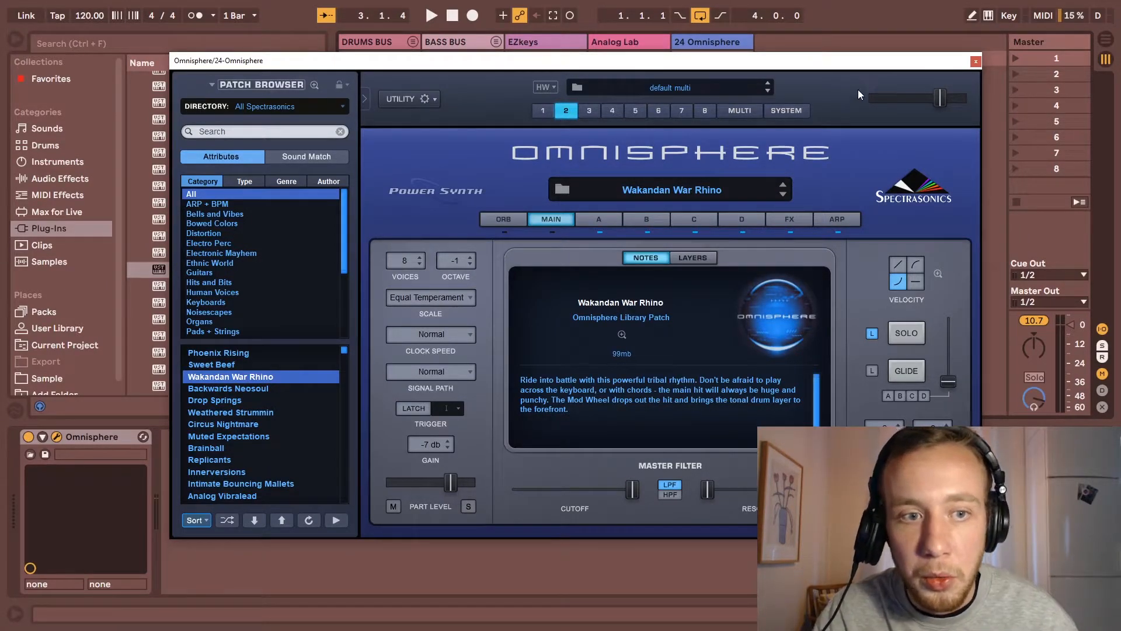
Step: In Omnisphere's multi mixer, route parts 1 through 8 to separate outputs, OUT A through OUT H in order
{"action": "left_click", "coordinate": [747, 112]}
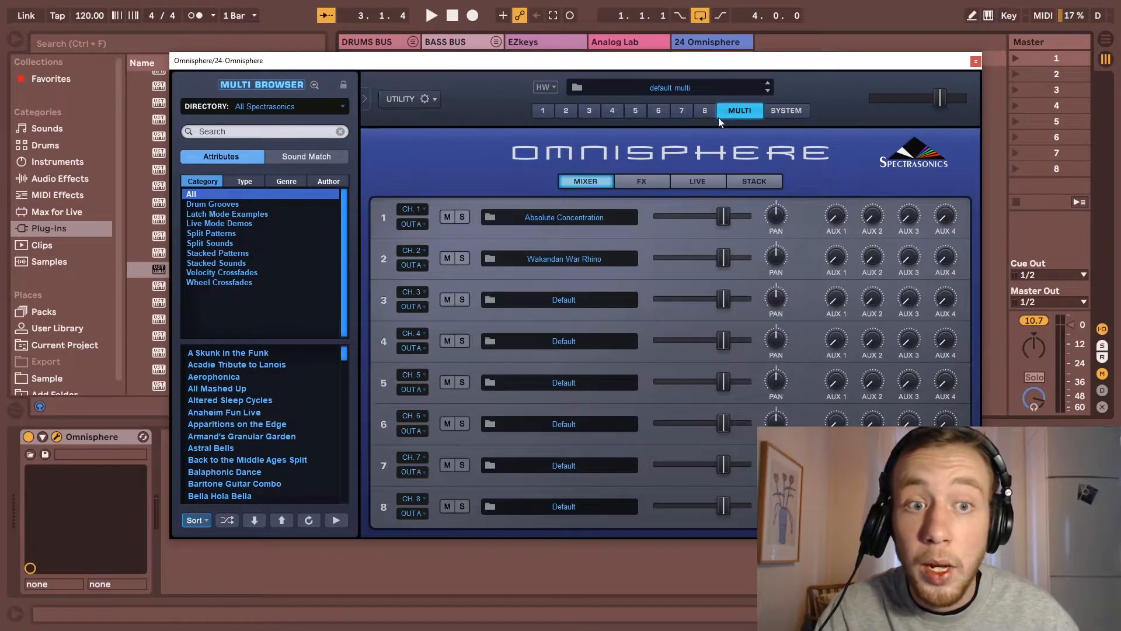
{"action": "left_click", "coordinate": [415, 228]}
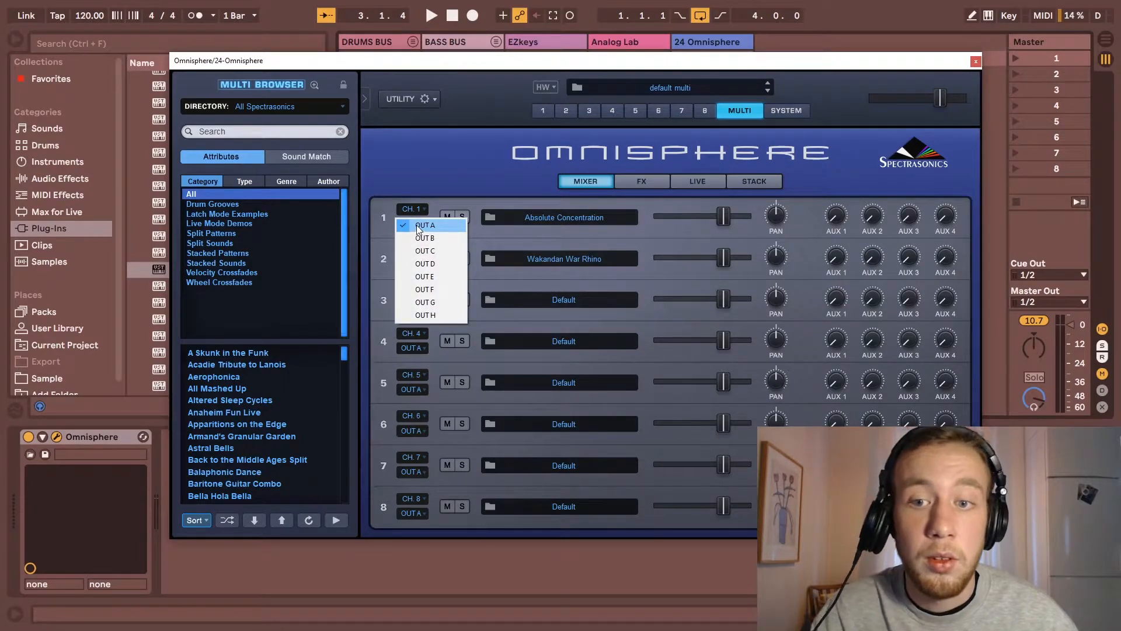
{"action": "left_click", "coordinate": [419, 226]}
{"action": "left_click", "coordinate": [411, 265]}
{"action": "left_click", "coordinate": [424, 278]}
{"action": "left_click", "coordinate": [423, 306]}
{"action": "left_click", "coordinate": [422, 333]}
{"action": "left_click", "coordinate": [419, 348]}
{"action": "left_click", "coordinate": [416, 387]}
{"action": "left_click", "coordinate": [415, 394]}
{"action": "left_click", "coordinate": [422, 443]}
{"action": "left_click", "coordinate": [420, 432]}
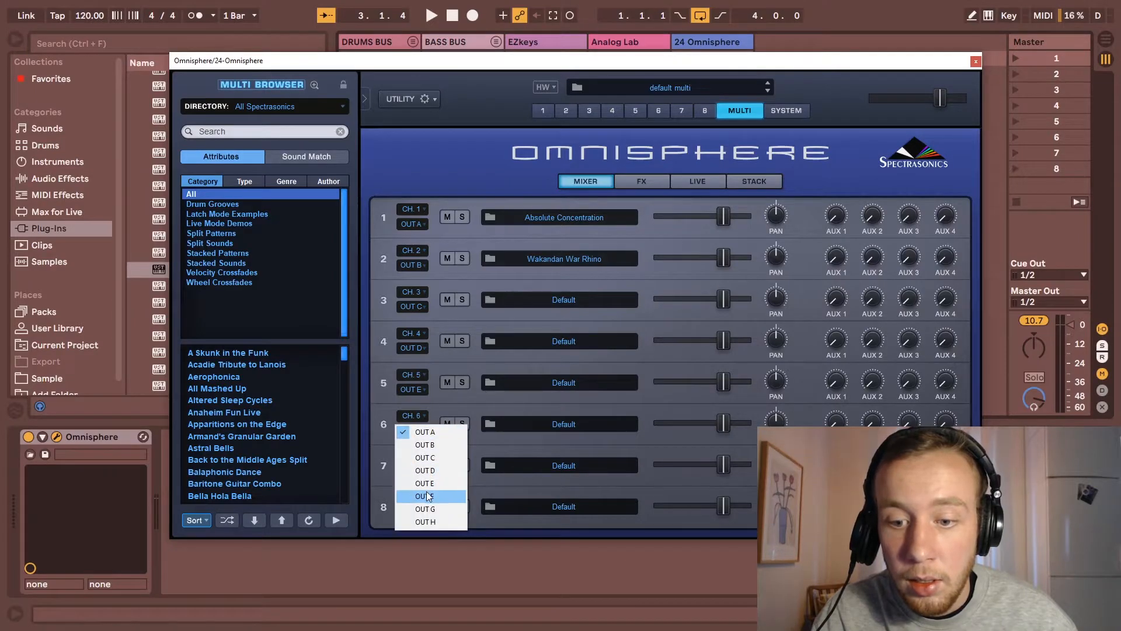
{"action": "left_click", "coordinate": [424, 490]}
{"action": "left_click", "coordinate": [416, 471]}
{"action": "left_click", "coordinate": [425, 551]}
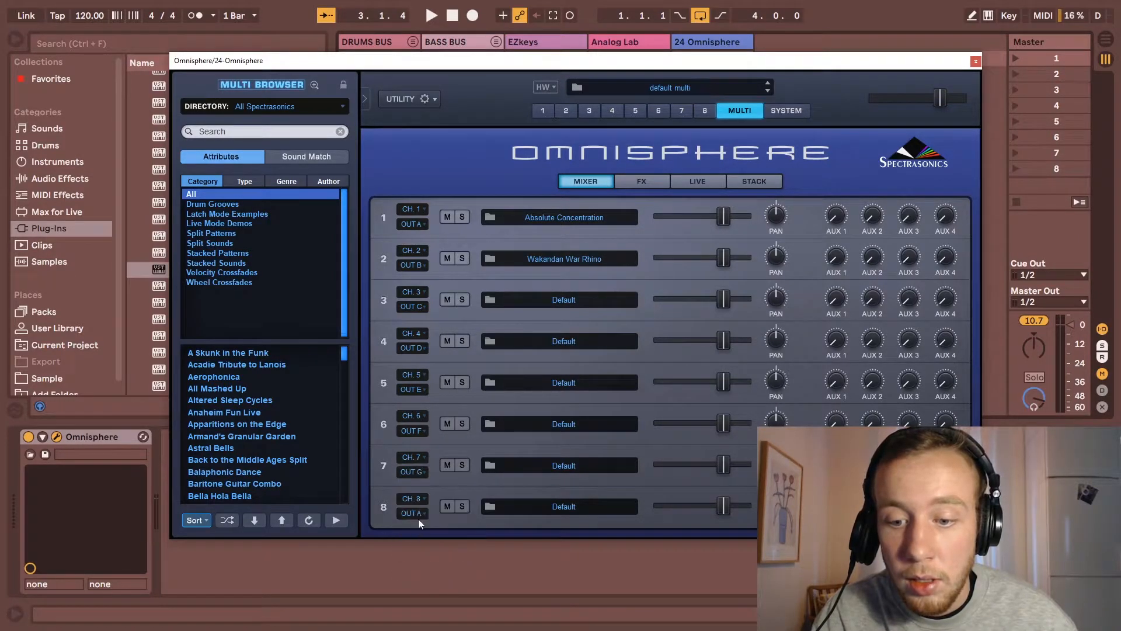
{"action": "left_click", "coordinate": [416, 514]}
{"action": "left_click", "coordinate": [437, 604]}
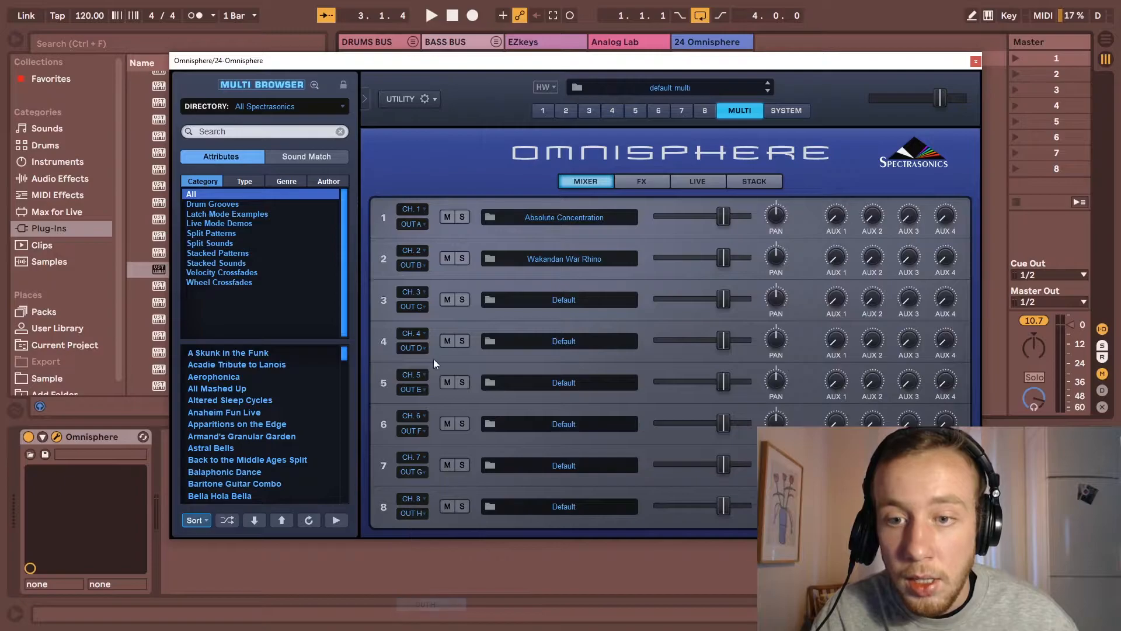
Step: Set the MIDI channel of Omnisphere's parts 2 and 3 to CH. 1 to layer them with part 1
{"action": "left_click", "coordinate": [422, 262]}
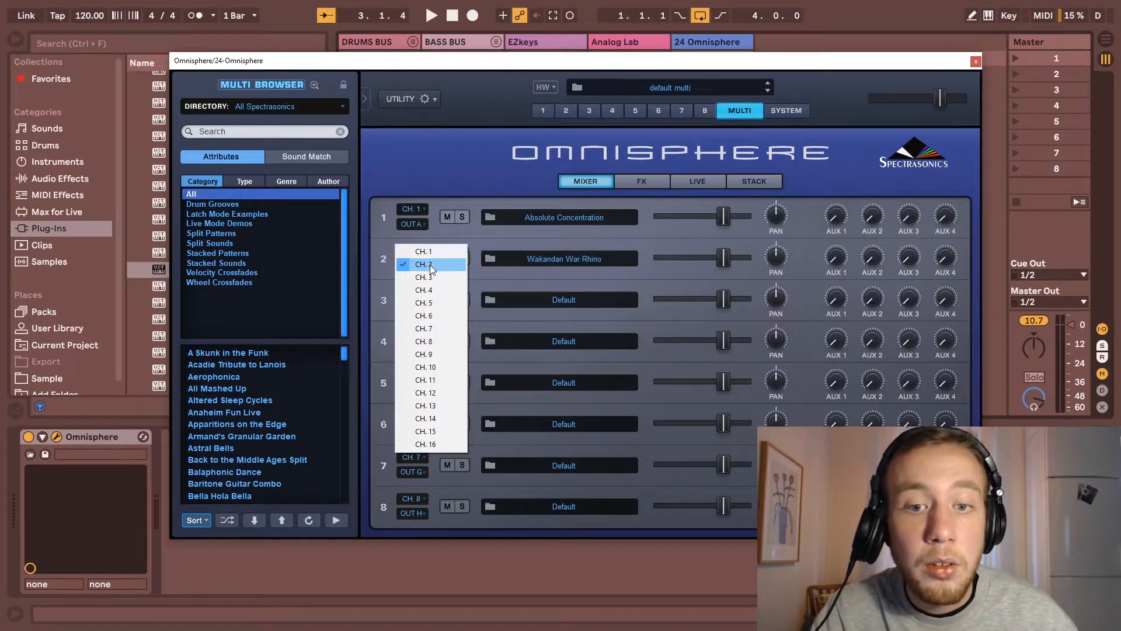
{"action": "left_click", "coordinate": [430, 267]}
{"action": "left_click", "coordinate": [417, 248]}
{"action": "left_click", "coordinate": [418, 251]}
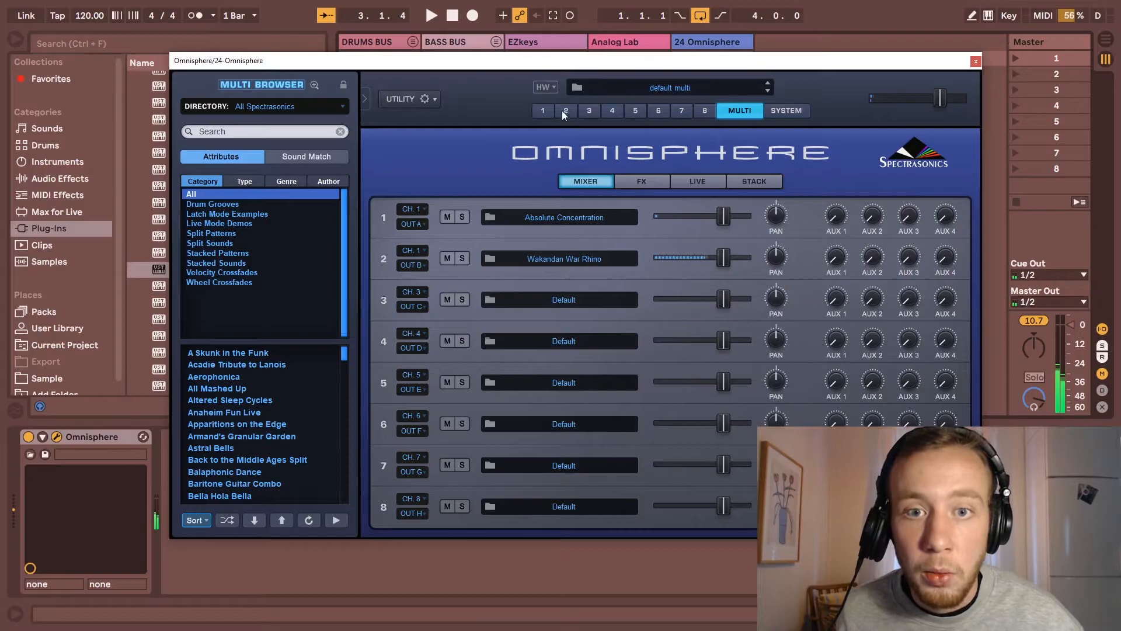
{"action": "left_click", "coordinate": [416, 292]}
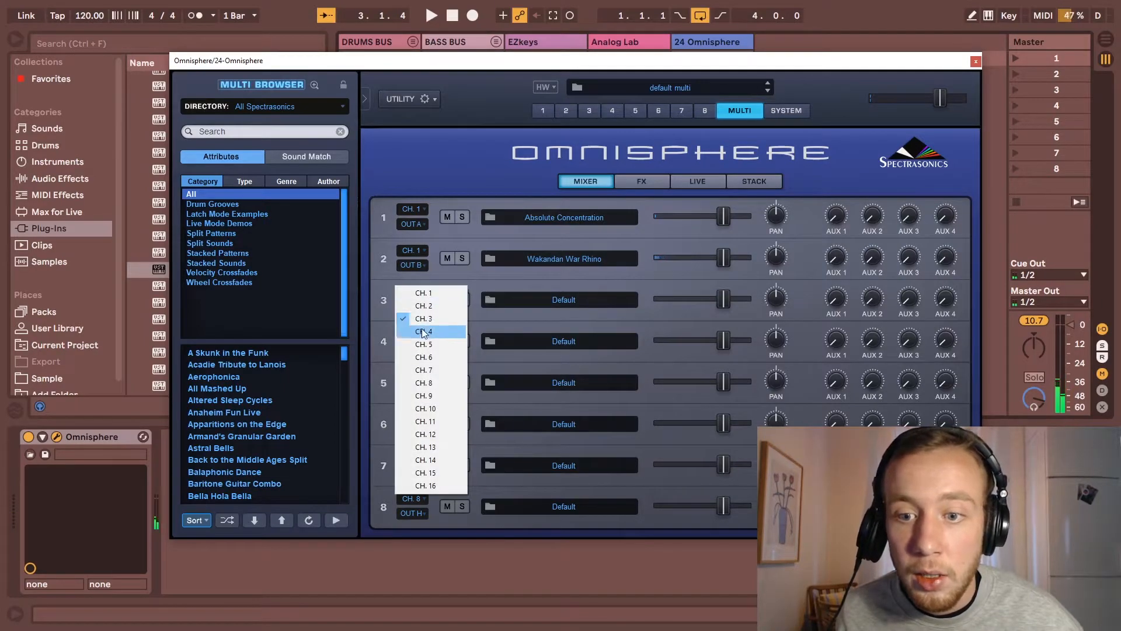
{"action": "left_click", "coordinate": [424, 292]}
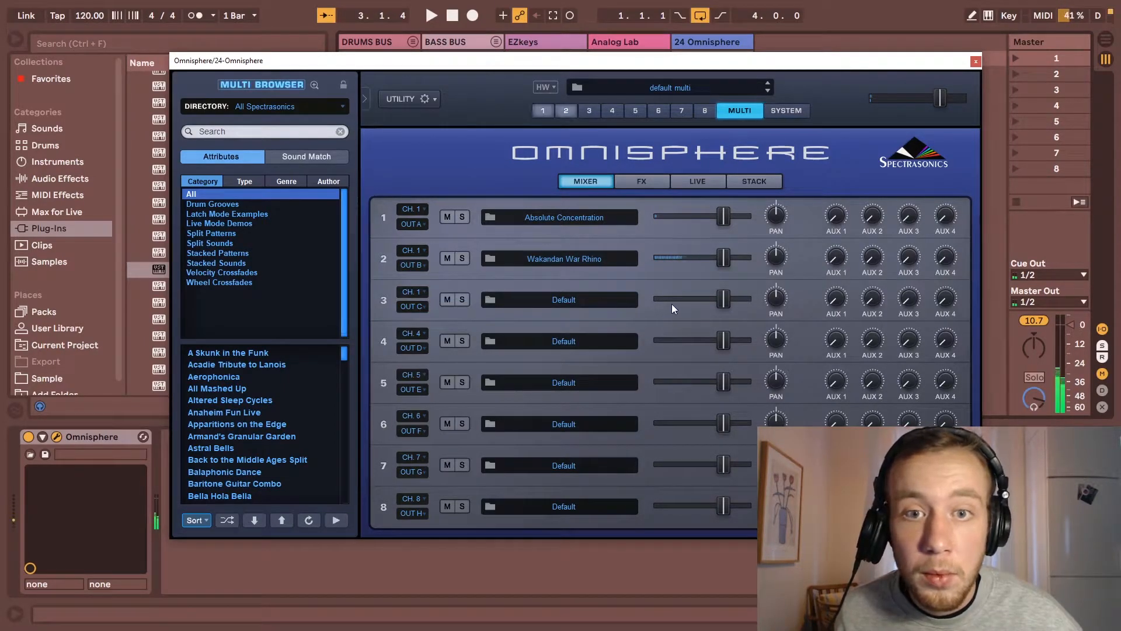
{"action": "left_click", "coordinate": [422, 293]}
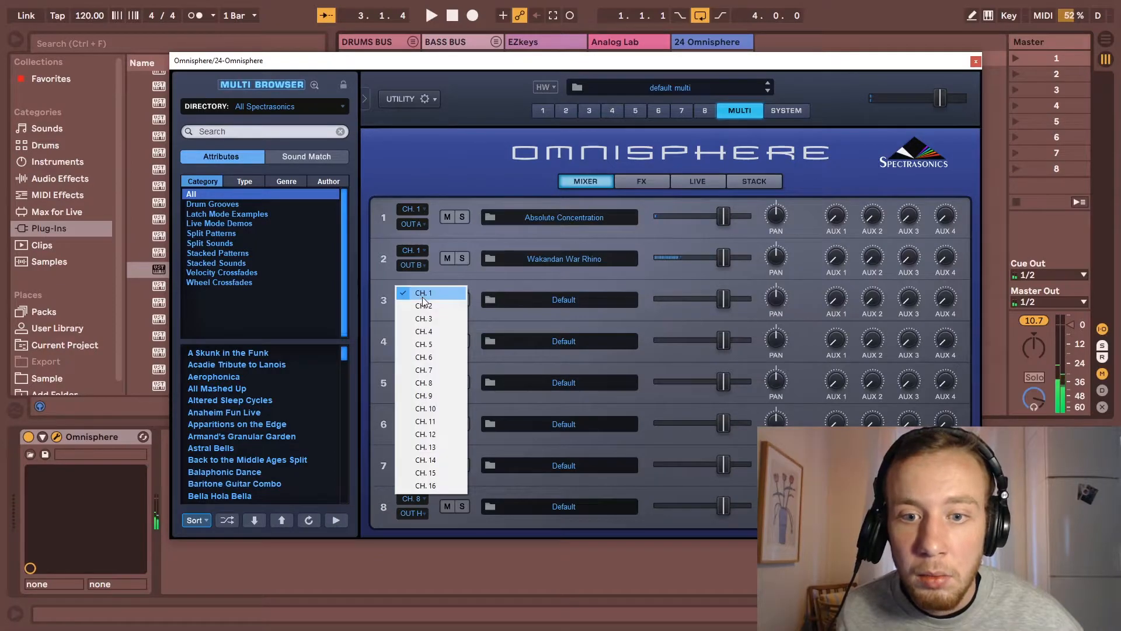
{"action": "left_click", "coordinate": [429, 275]}
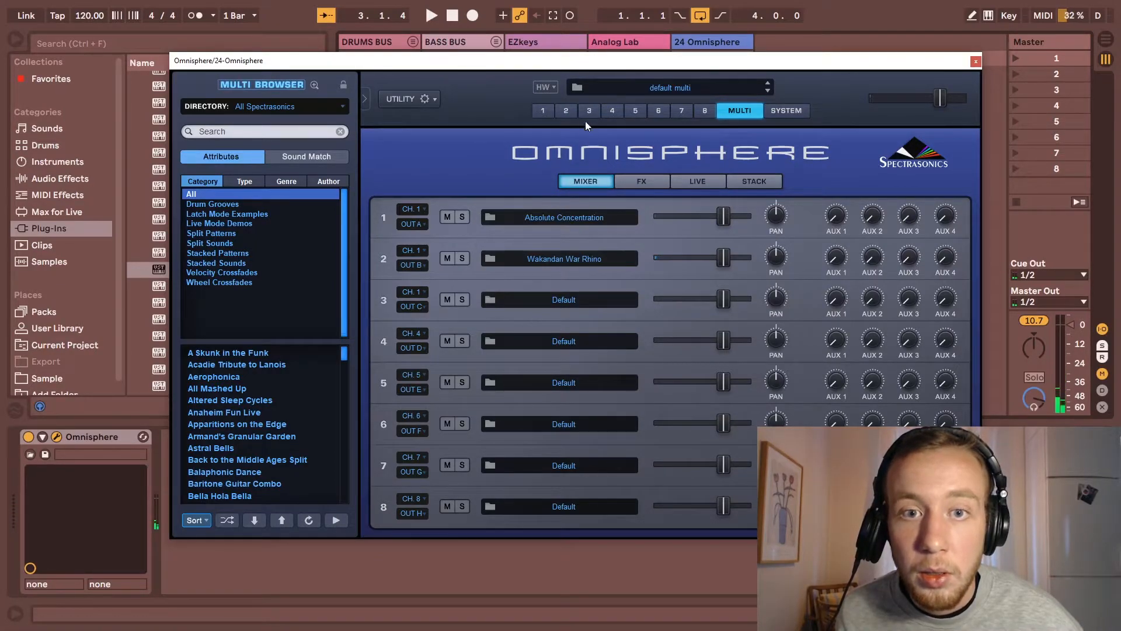
Step: Load the Weathered Strummin patch into part 3 and return to the multi mixer
{"action": "left_click", "coordinate": [543, 300]}
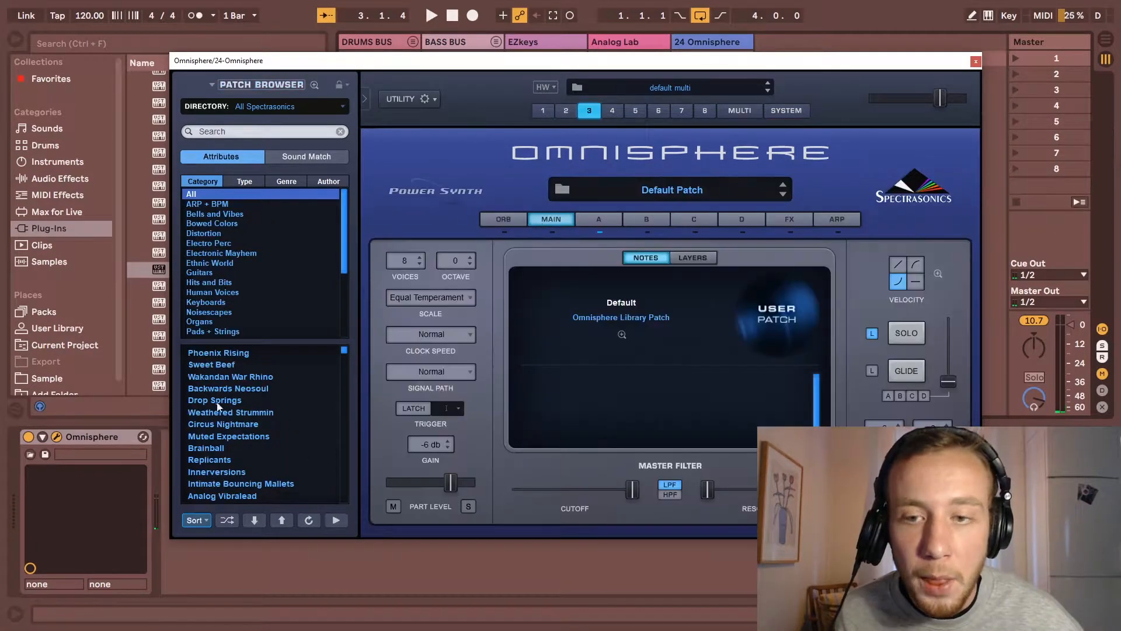
{"action": "left_click", "coordinate": [740, 111]}
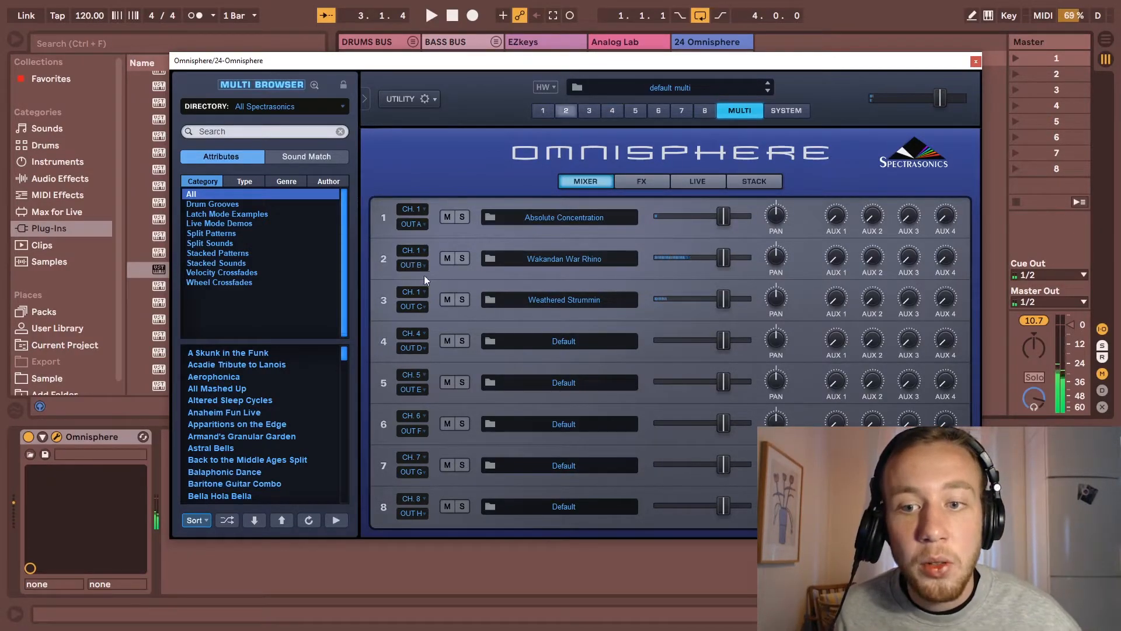
{"action": "left_click_drag", "start_coordinate": [516, 64], "coordinate": [207, 38]}
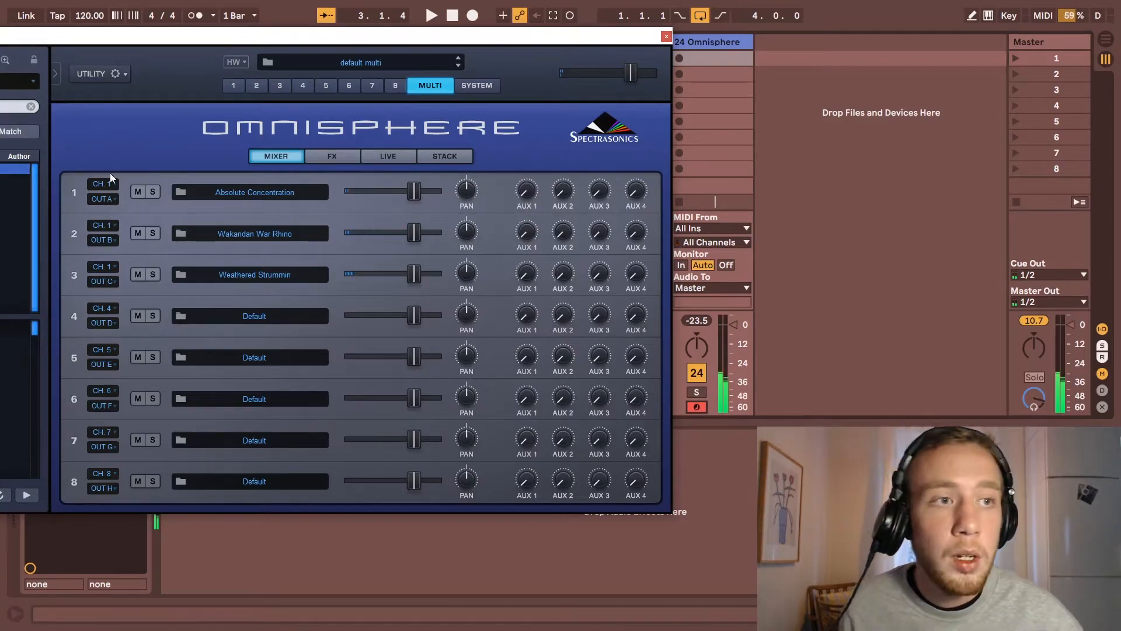
Step: Set part 2 to MIDI channel CH. 2 and part 3 to CH. 3, then close the Omnisphere window
{"action": "left_click", "coordinate": [108, 225]}
{"action": "left_click", "coordinate": [113, 238]}
{"action": "left_click", "coordinate": [111, 266]}
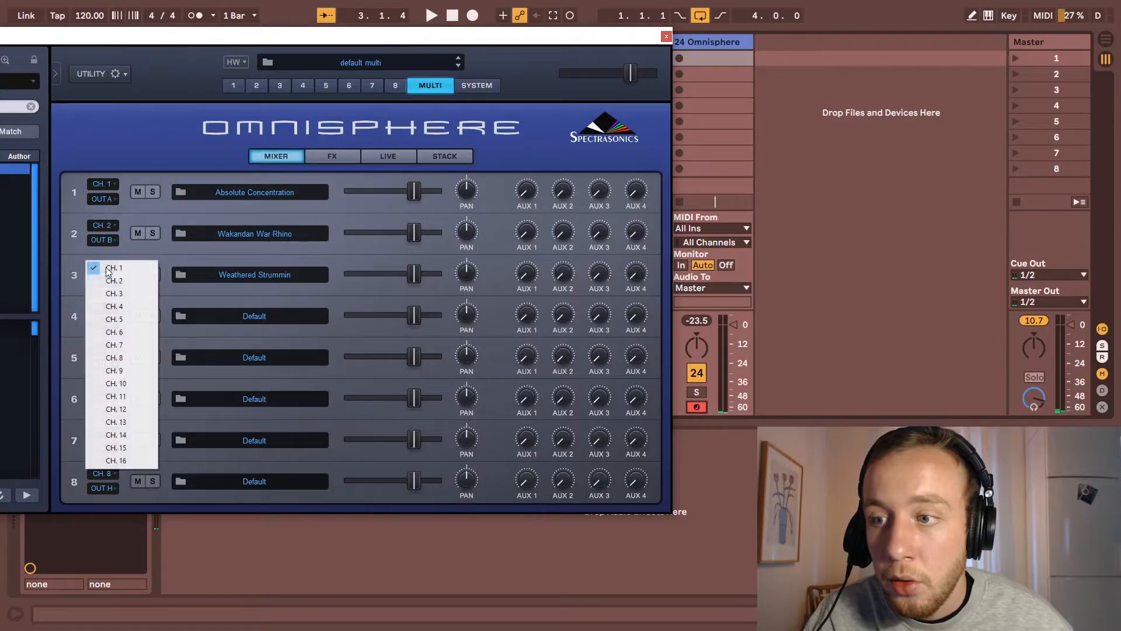
{"action": "left_click", "coordinate": [116, 295]}
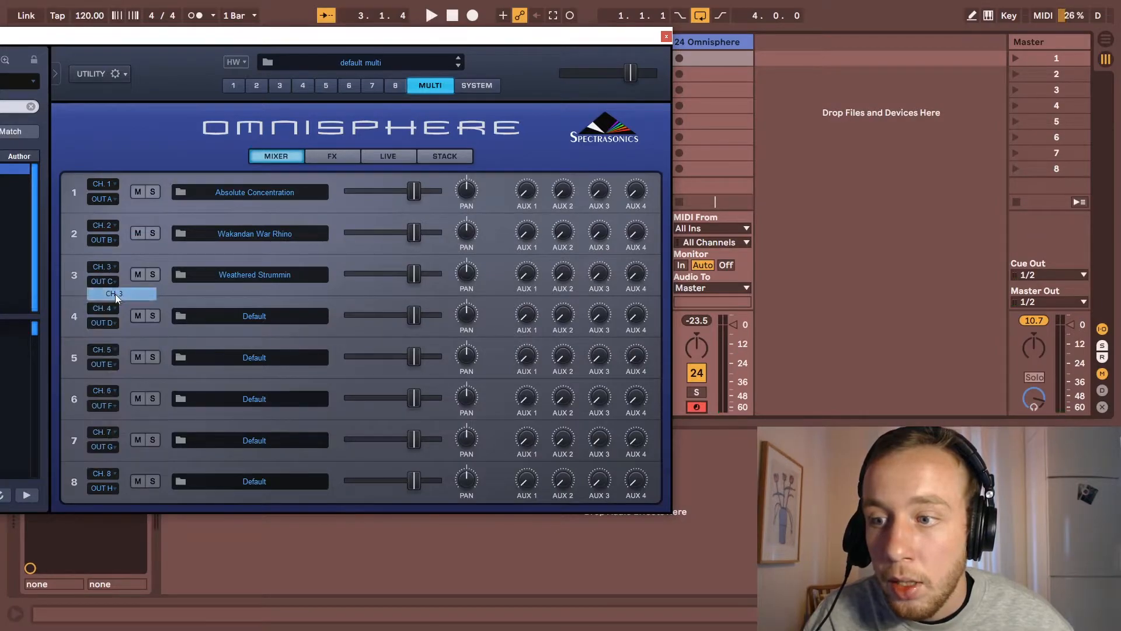
{"action": "left_click", "coordinate": [666, 39]}
Step: Insert an audio track after the Omnisphere track and set its audio input source to 24-Omnisphere
{"action": "right_click", "coordinate": [796, 69]}
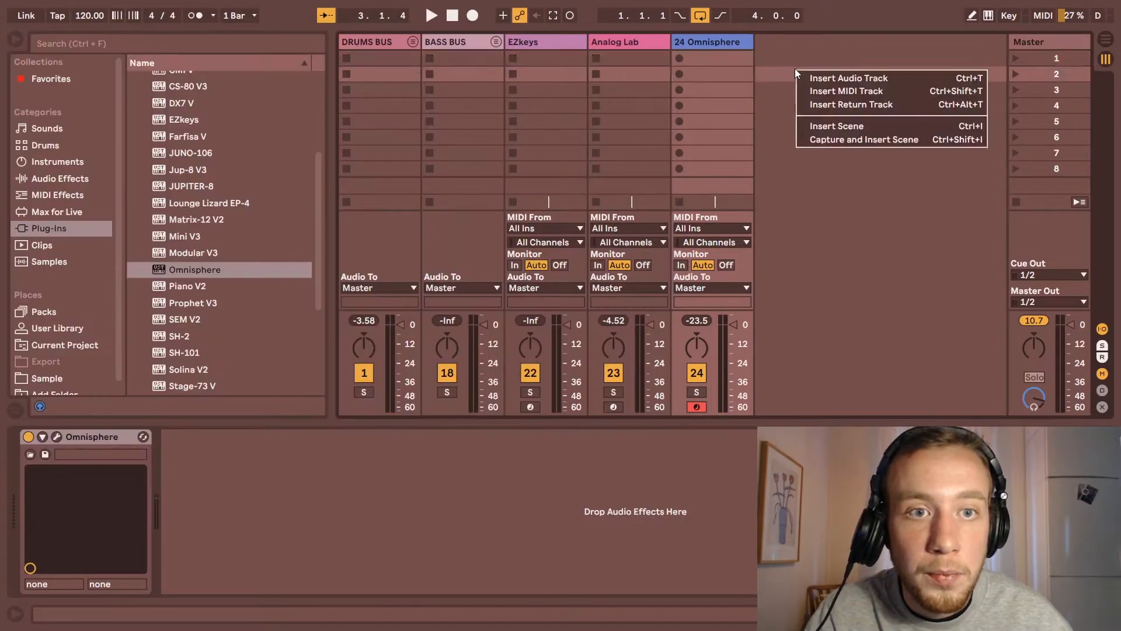
{"action": "left_click", "coordinate": [818, 77]}
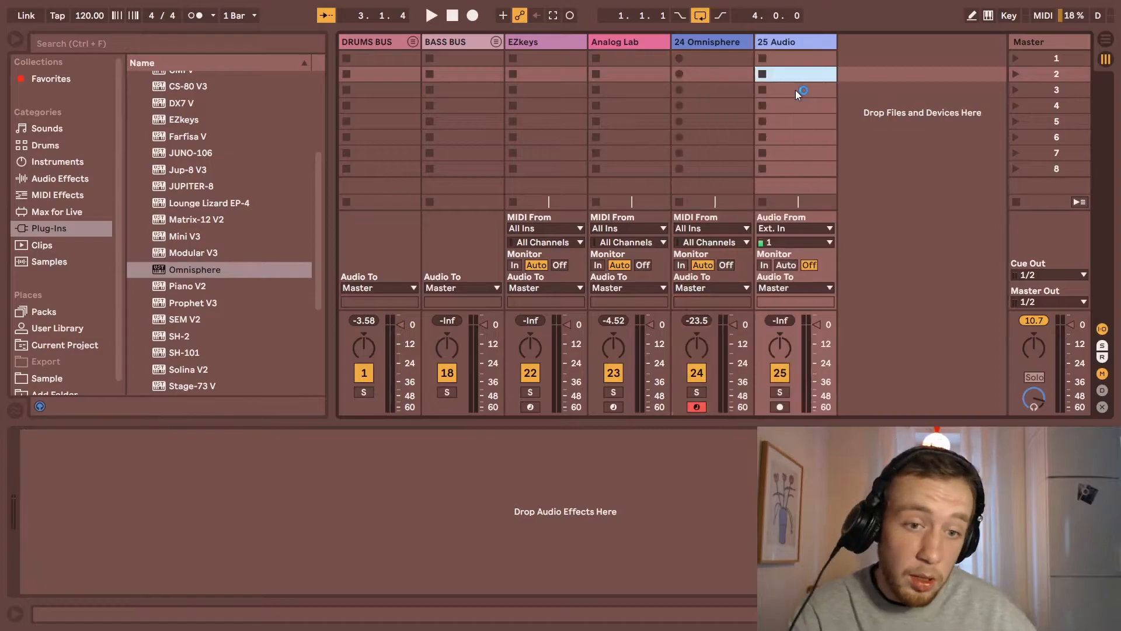
{"action": "left_click", "coordinate": [795, 229]}
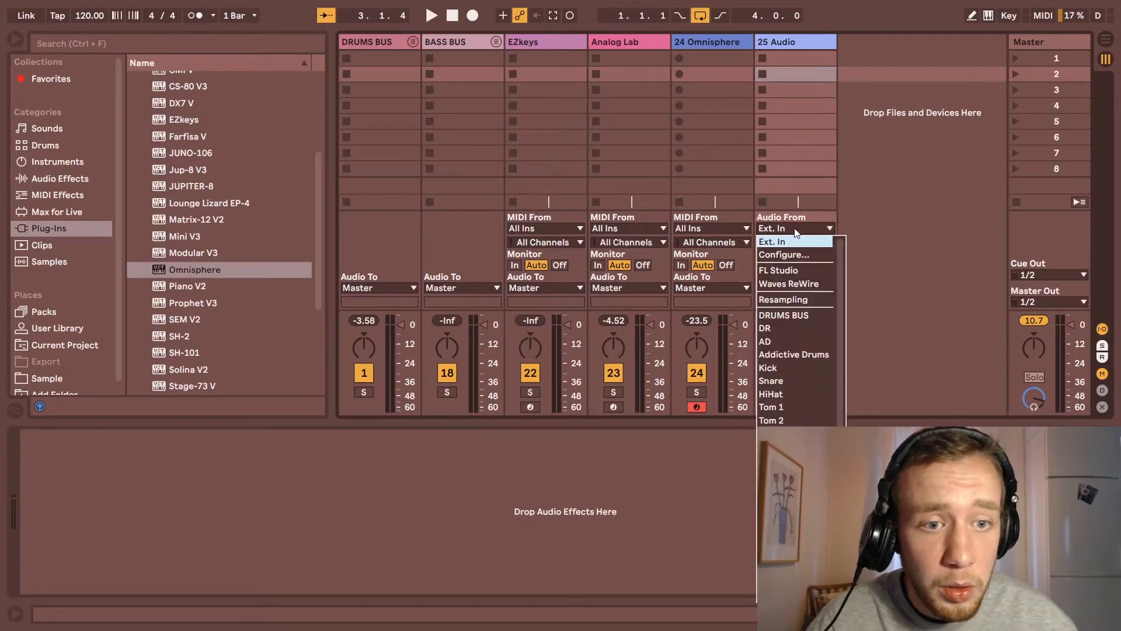
{"action": "scroll", "coordinate": [804, 235], "scroll_direction": "down", "scroll_amount": 2}
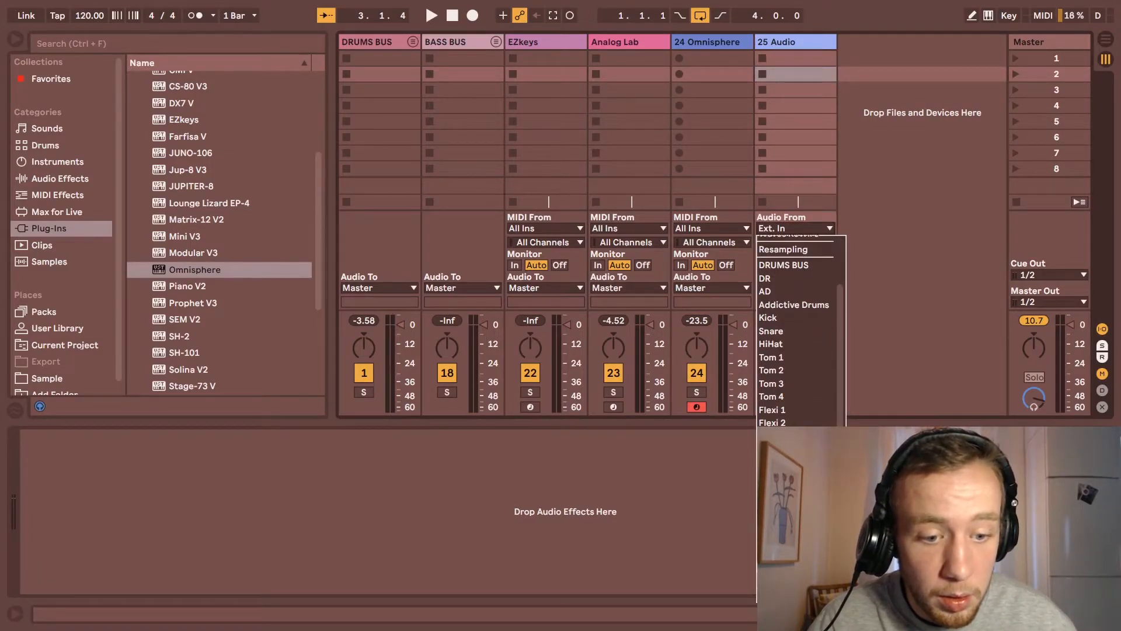
{"action": "key", "text": "Escape"}
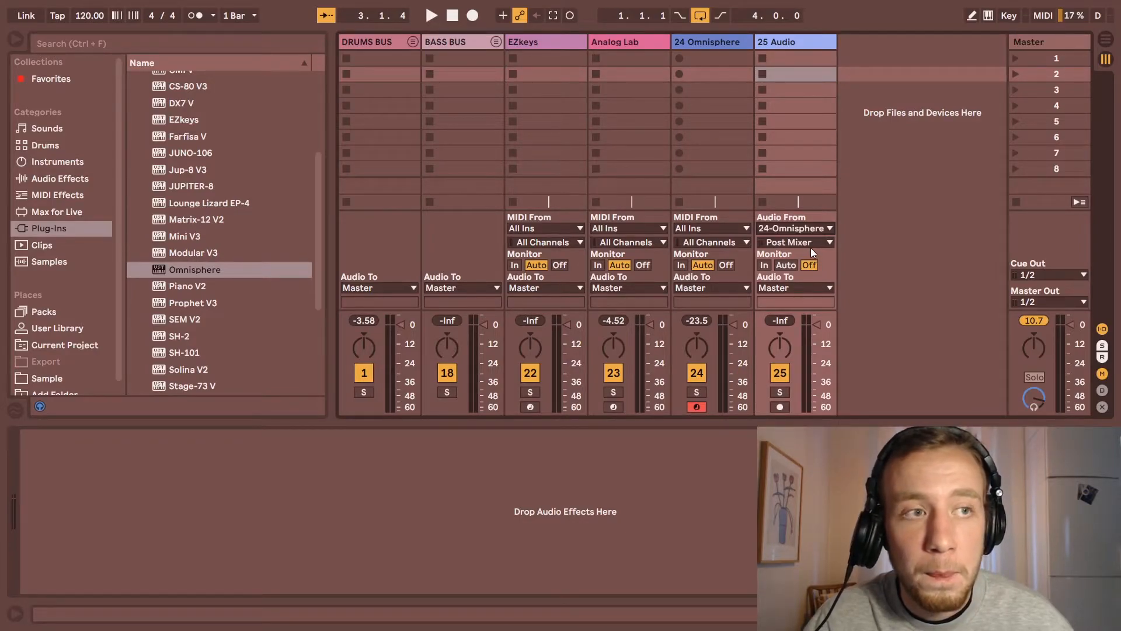
Step: Set the new audio track's input channel to B-Omnisphere and its monitoring to In
{"action": "left_click", "coordinate": [810, 246]}
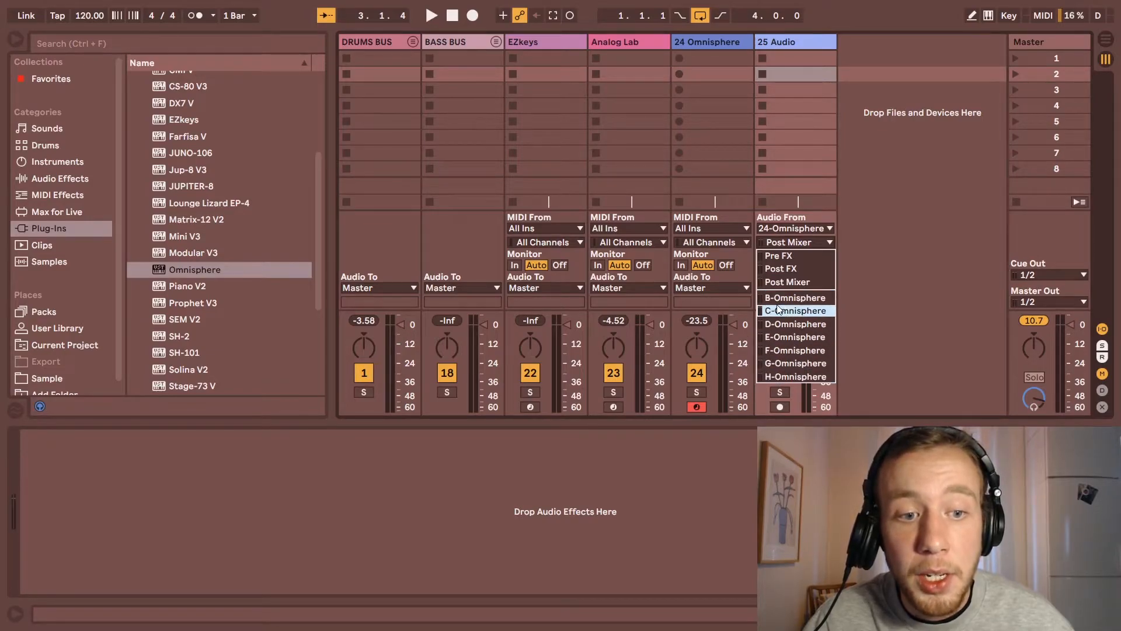
{"action": "key", "text": "Escape"}
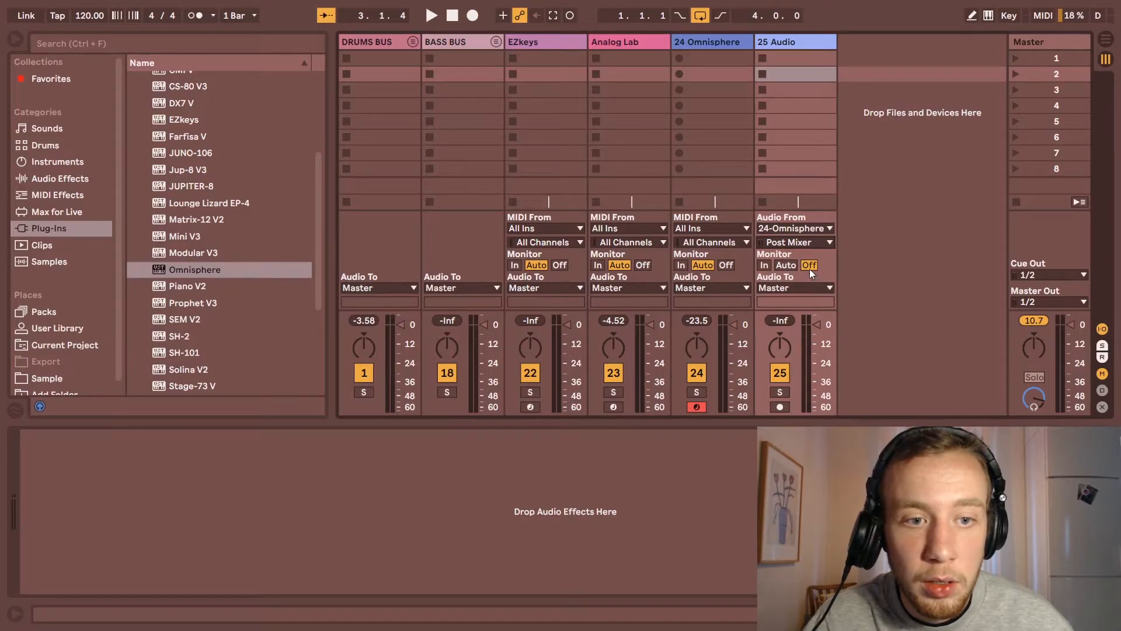
{"action": "left_click", "coordinate": [768, 266]}
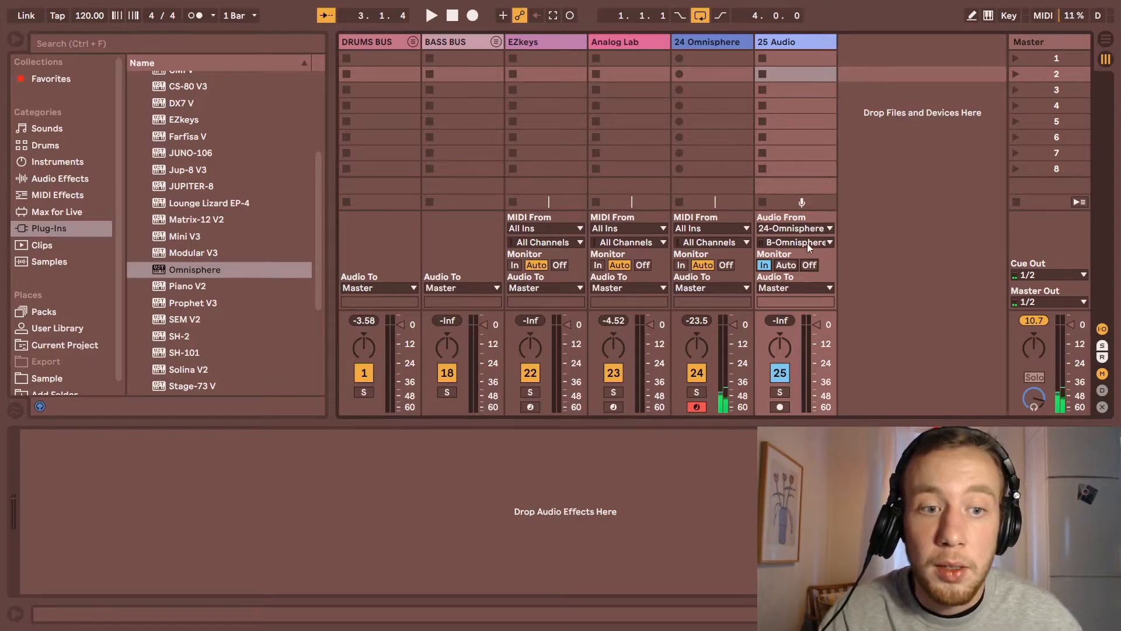
Step: Insert a MIDI track after the audio track and route its MIDI output to 24-Omnisphere, channel 2-Omnisphere
{"action": "right_click", "coordinate": [881, 55]}
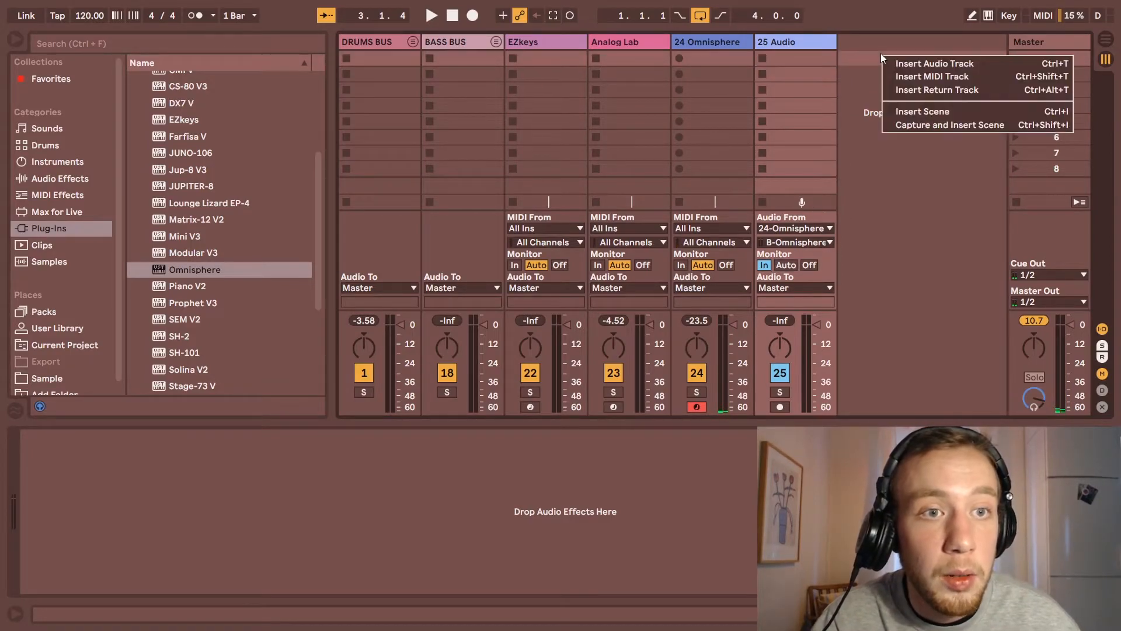
{"action": "left_click", "coordinate": [871, 71]}
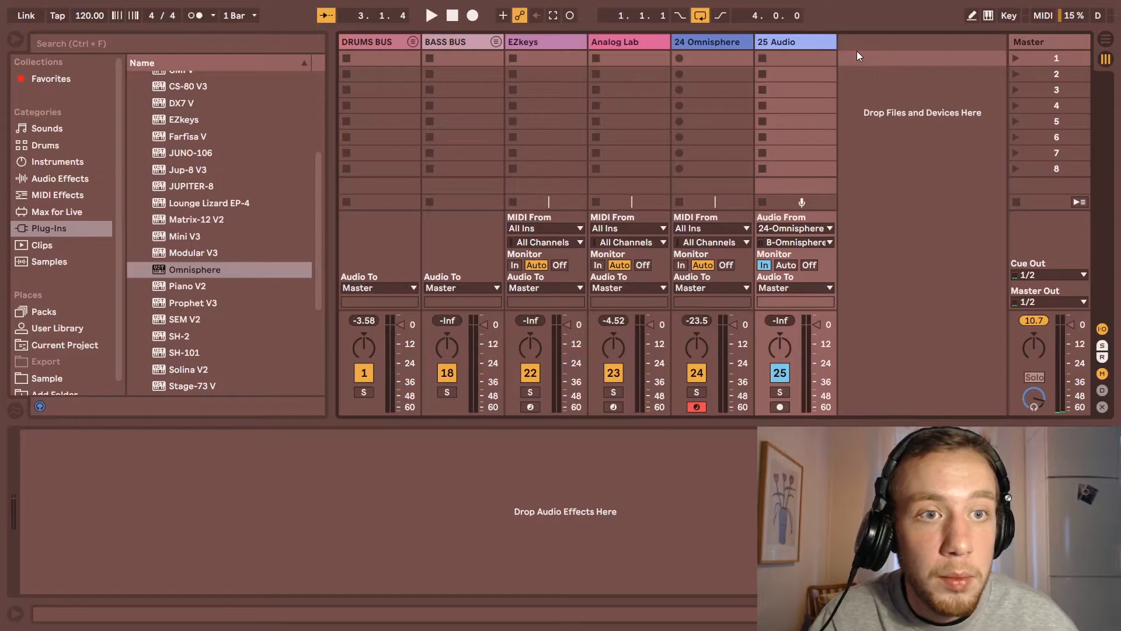
{"action": "key", "text": "ctrl+shift+t"}
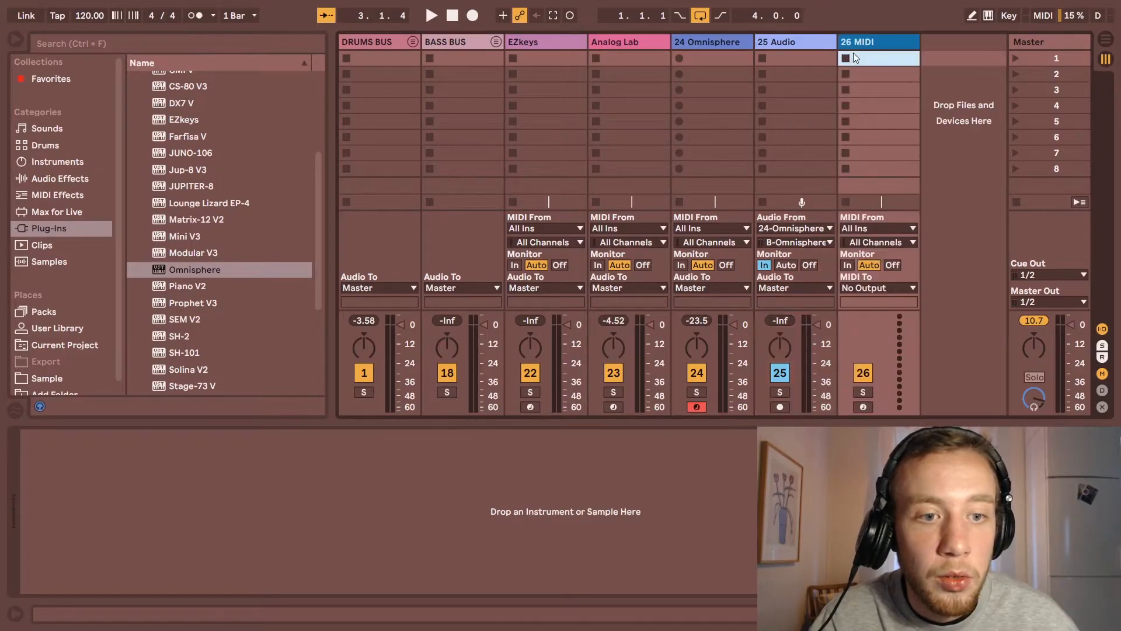
{"action": "left_click", "coordinate": [876, 227]}
{"action": "left_click", "coordinate": [876, 224]}
{"action": "left_click", "coordinate": [870, 287]}
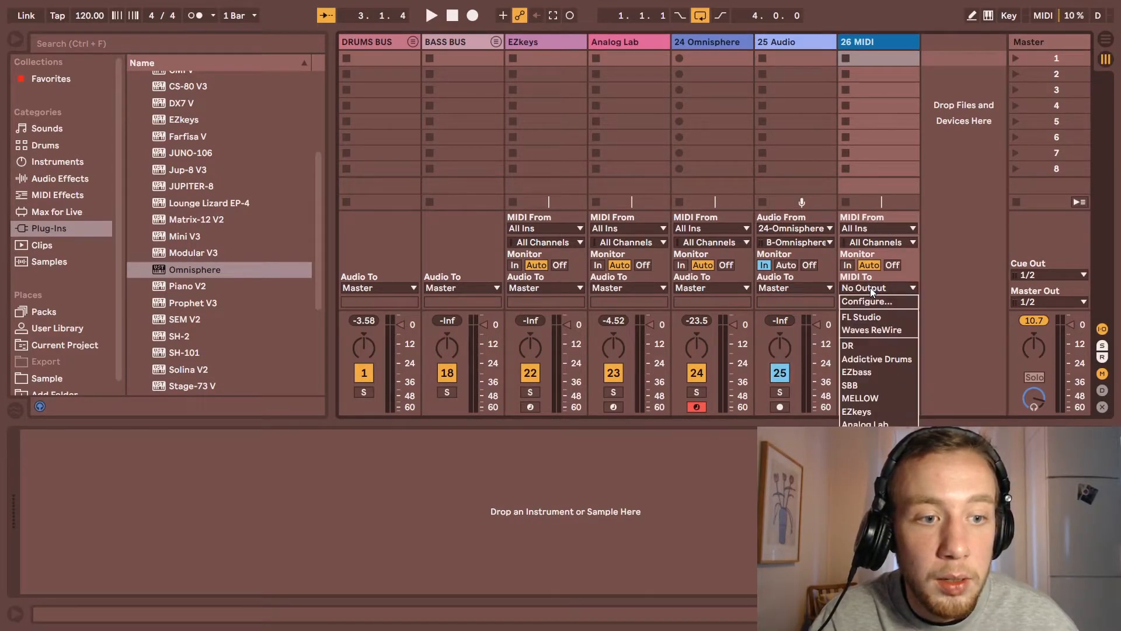
{"action": "left_click", "coordinate": [876, 454]}
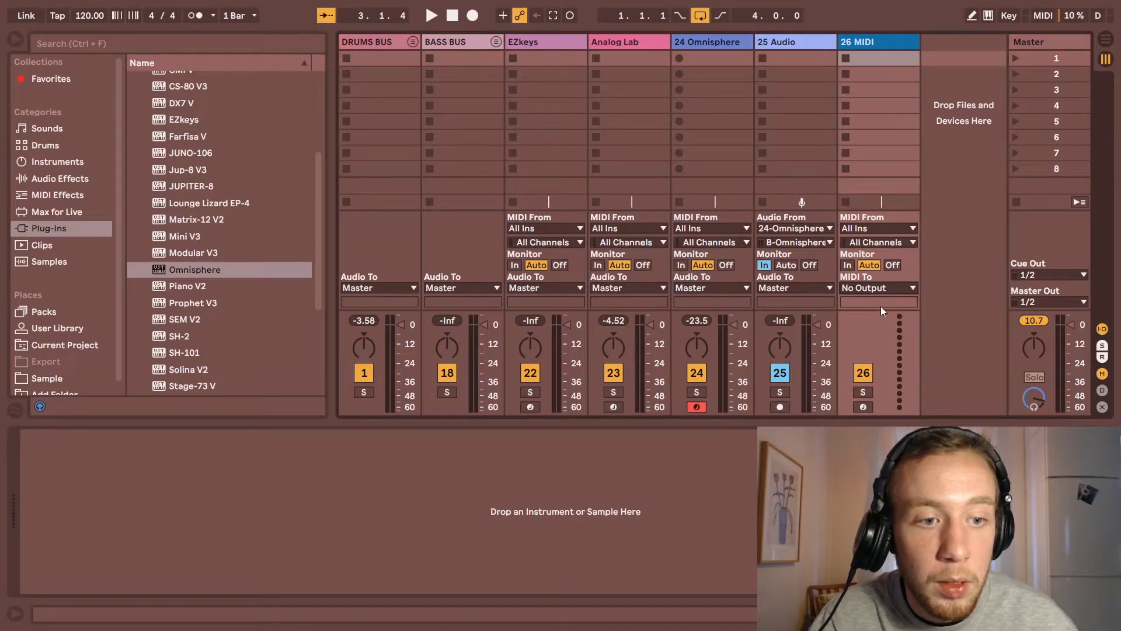
{"action": "left_click", "coordinate": [880, 304]}
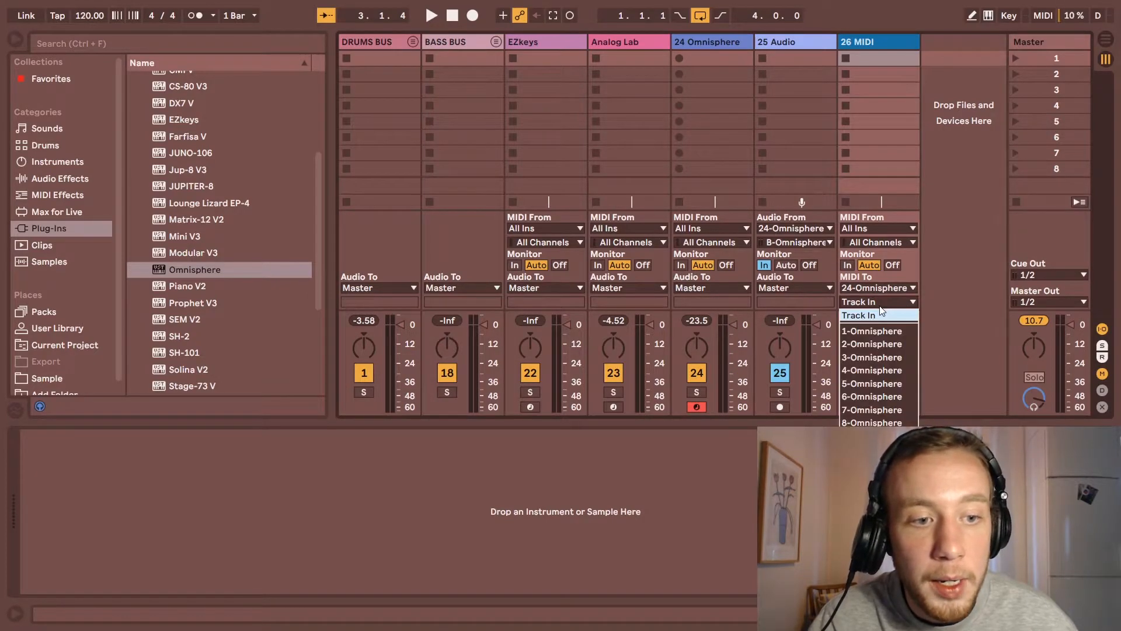
{"action": "left_click", "coordinate": [866, 344]}
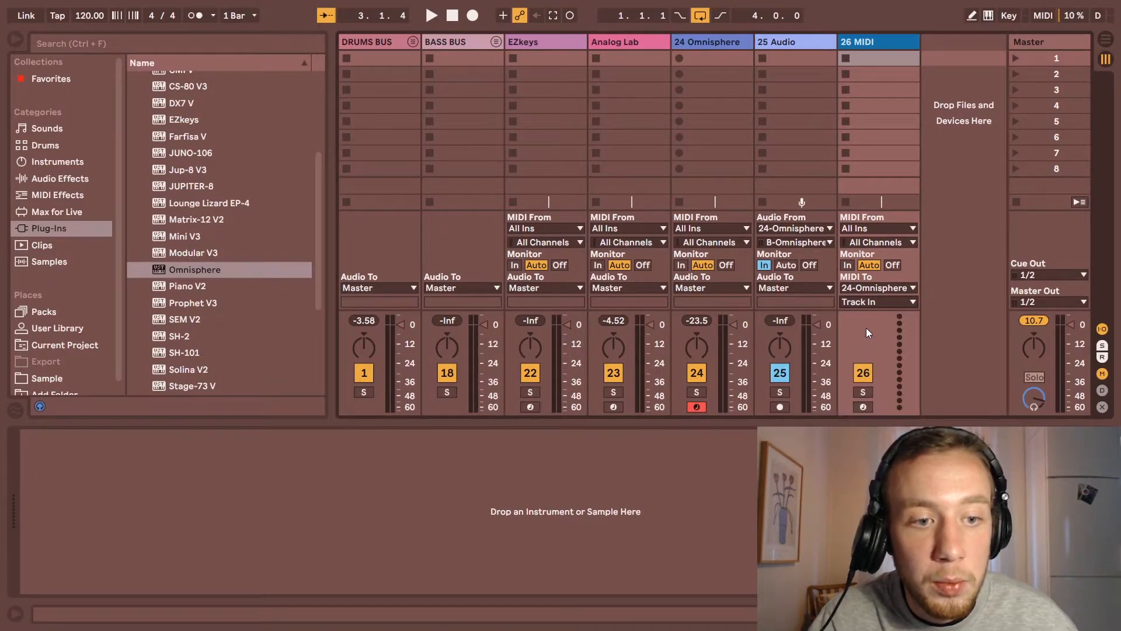
Step: Arm the new MIDI track instead of the Omnisphere track and move it in front of the audio track
{"action": "left_click", "coordinate": [863, 407]}
{"action": "left_click", "coordinate": [704, 406]}
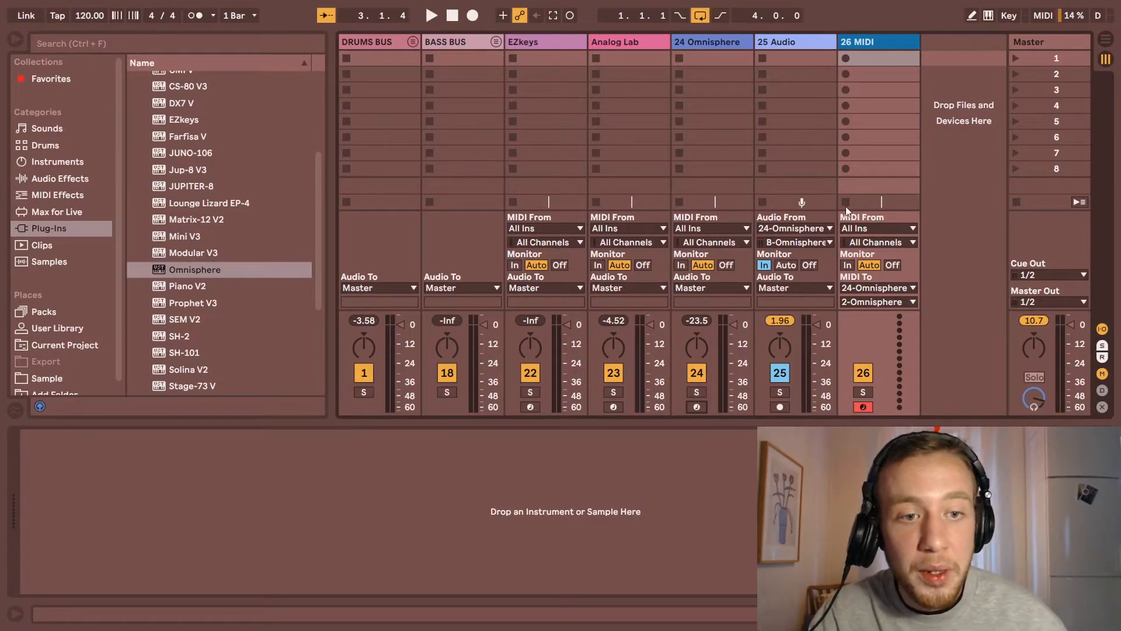
{"action": "left_click", "coordinate": [780, 40]}
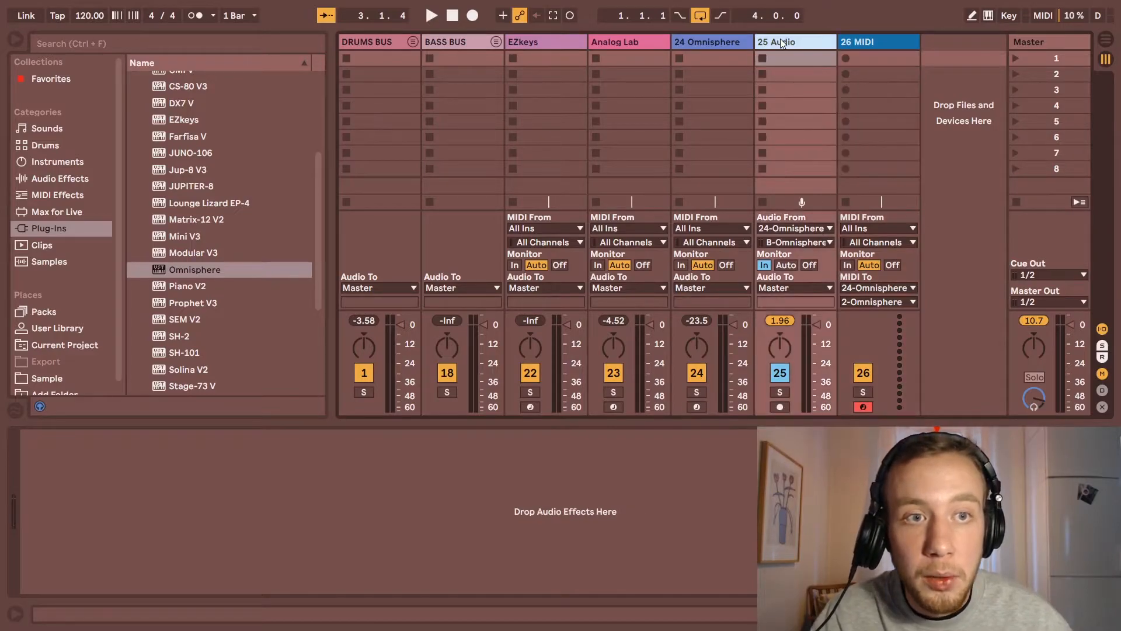
{"action": "left_click", "coordinate": [872, 39]}
{"action": "left_click_drag", "start_coordinate": [872, 40], "coordinate": [776, 39]}
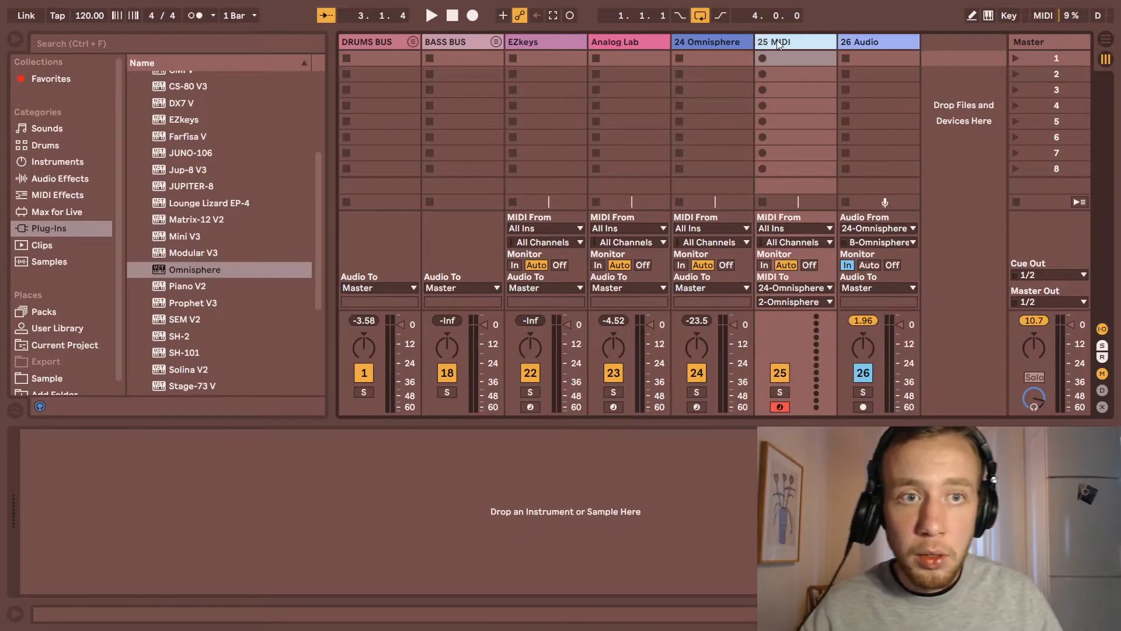
{"action": "key", "text": "ctrl+r"}
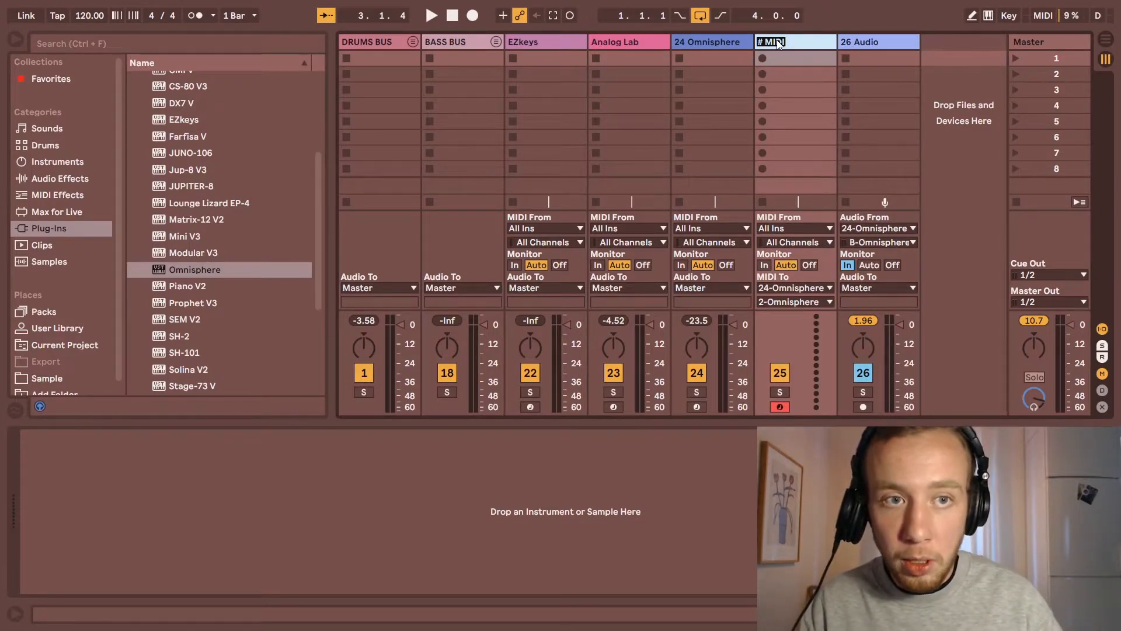
{"action": "type", "text": "O"}
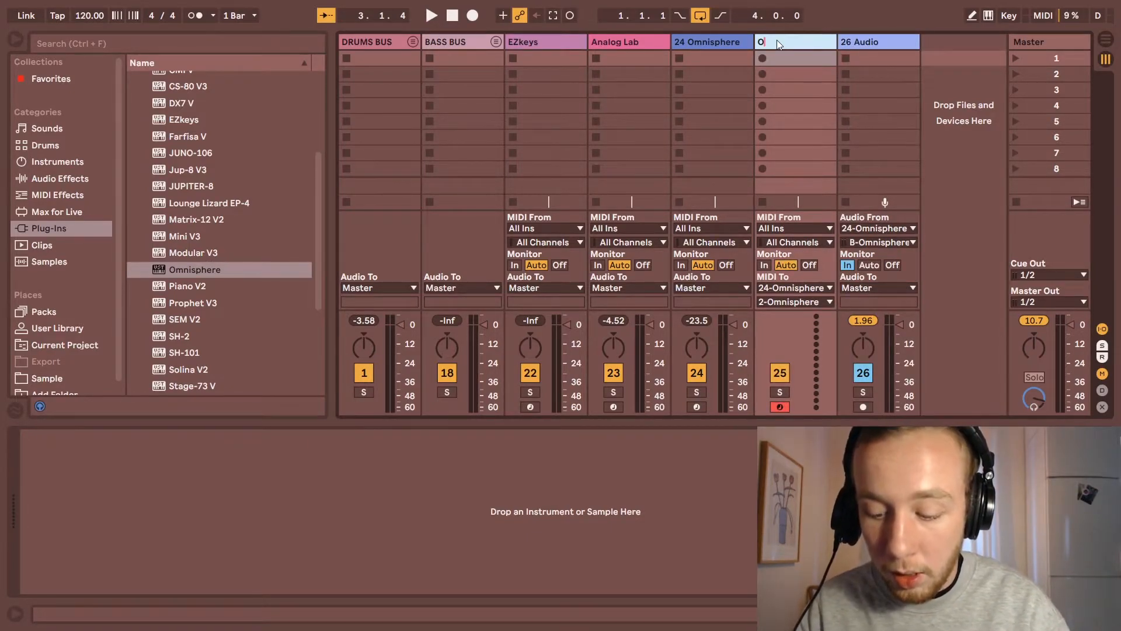
{"action": "type", "text": "mni"}
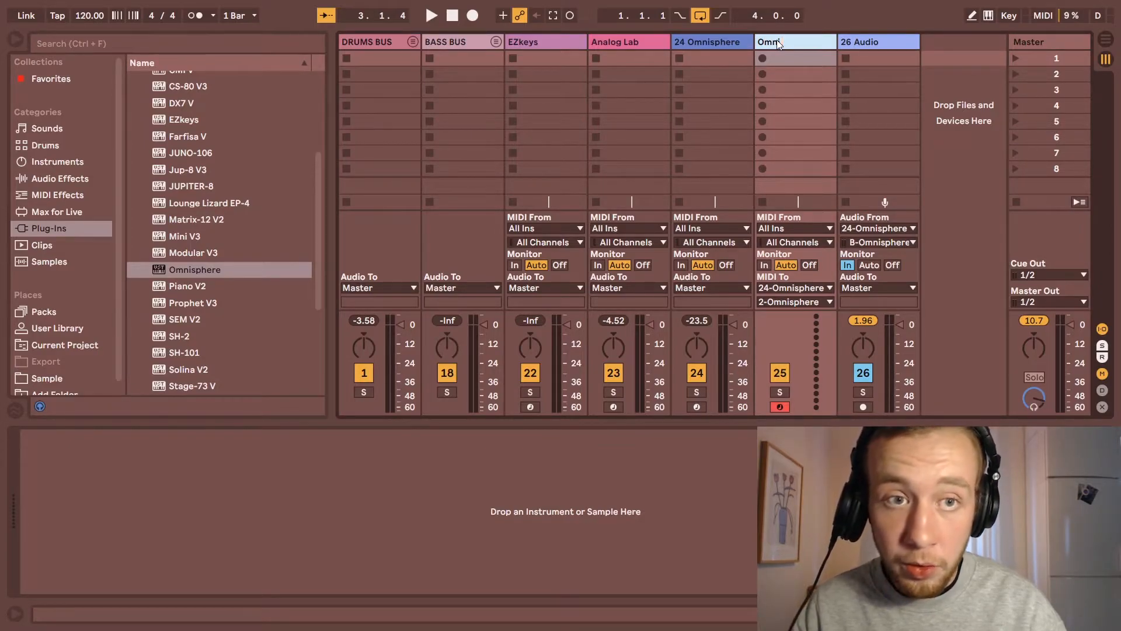
{"action": "type", "text": " B"}
{"action": "key", "text": "Return"}
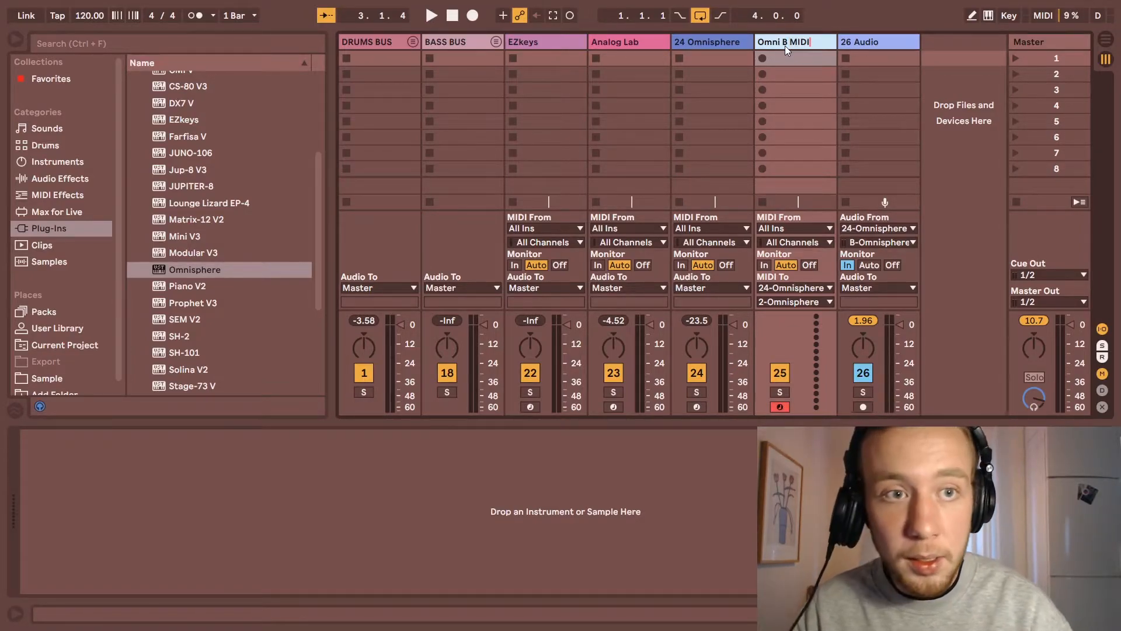
{"action": "type", "text": "MIDI"}
Step: Rename the audio track that receives B-Omnisphere to Omni B Audio
{"action": "left_click", "coordinate": [860, 40]}
{"action": "type", "text": "OM"}
{"action": "type", "text": "mni"}
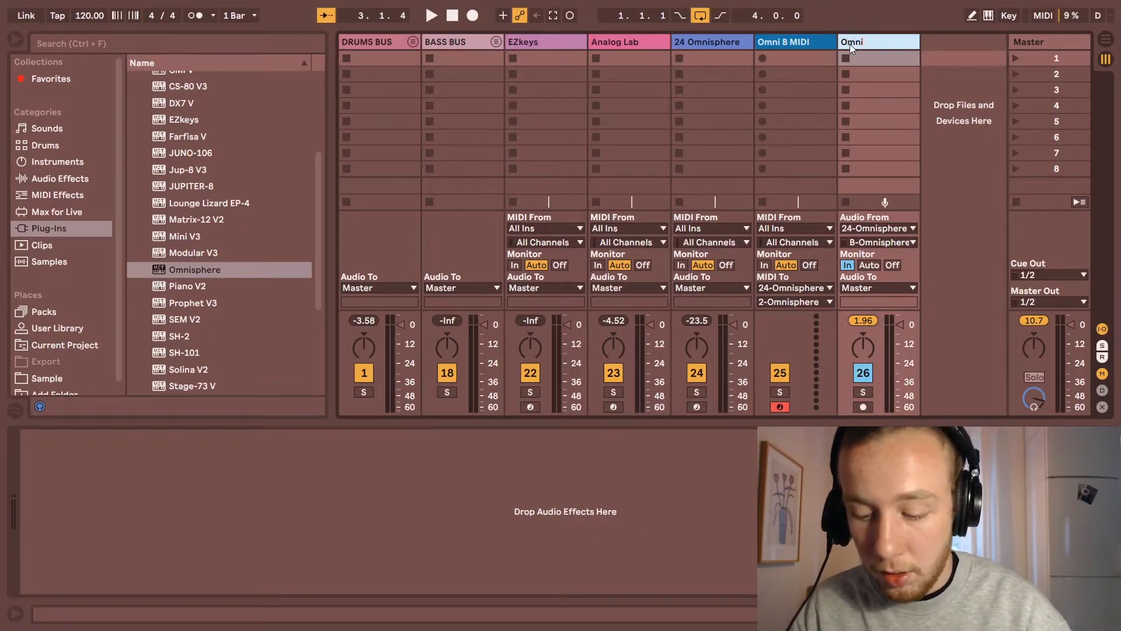
{"action": "type", "text": " B Audio"}
{"action": "key", "text": "Return"}
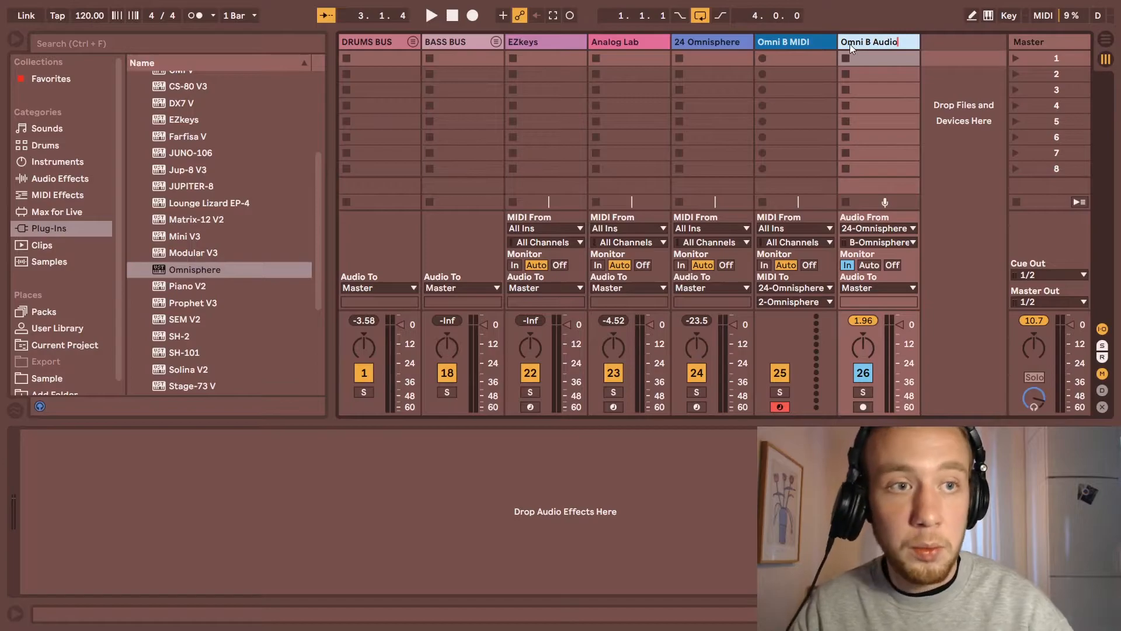
Step: Rename the Omnisphere instrument track to Omni A
{"action": "double_click", "coordinate": [720, 42]}
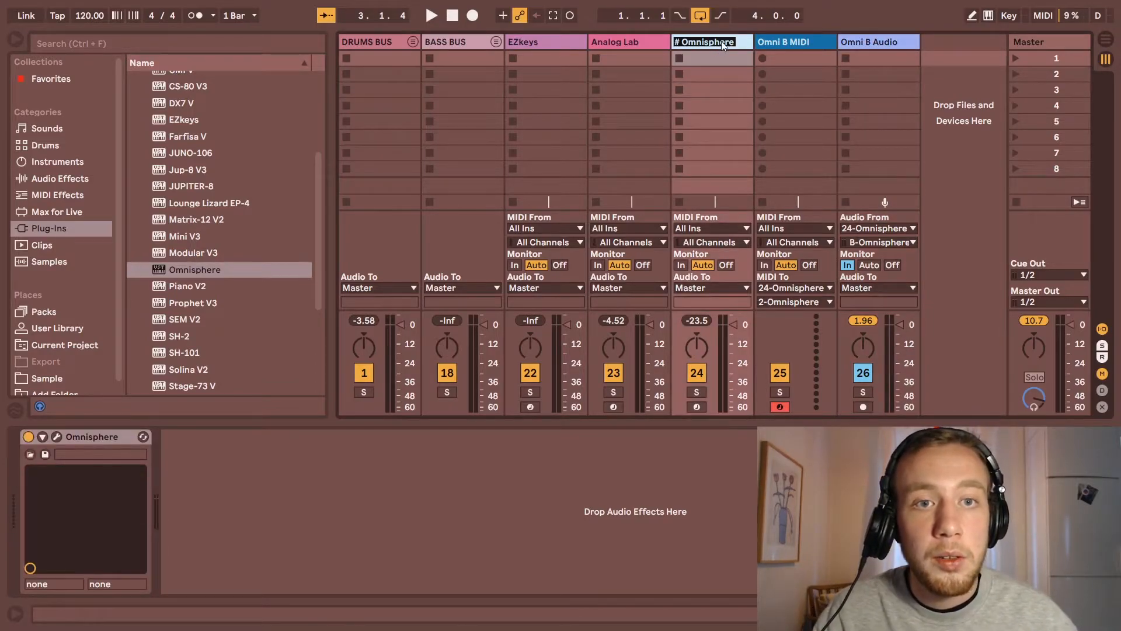
{"action": "type", "text": "O"}
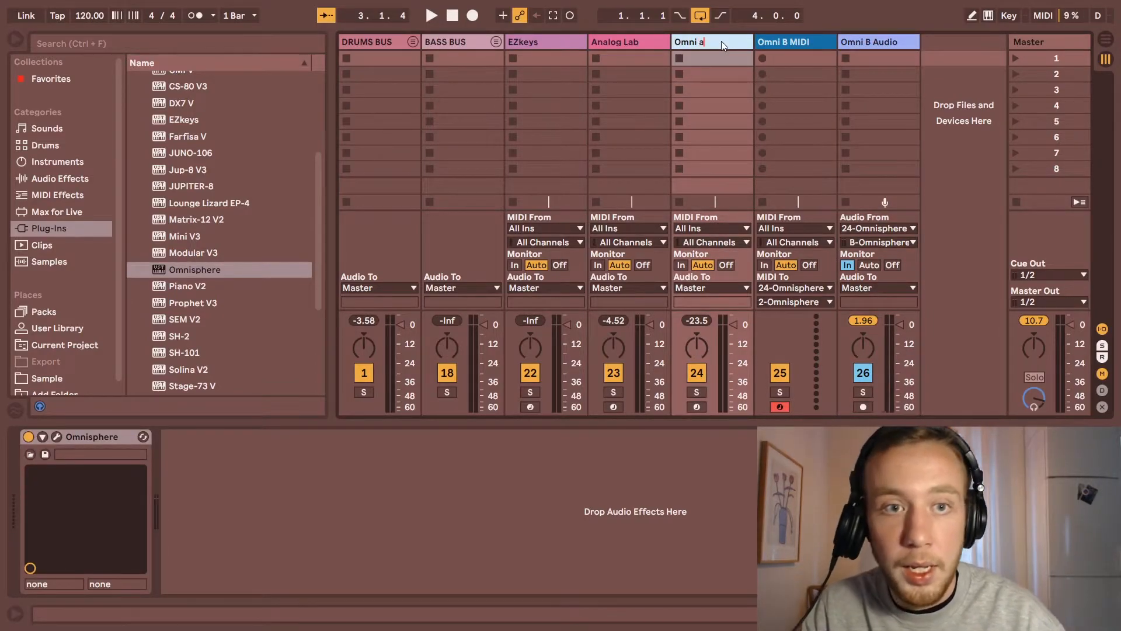
{"action": "type", "text": "mni A"}
{"action": "key", "text": "Return"}
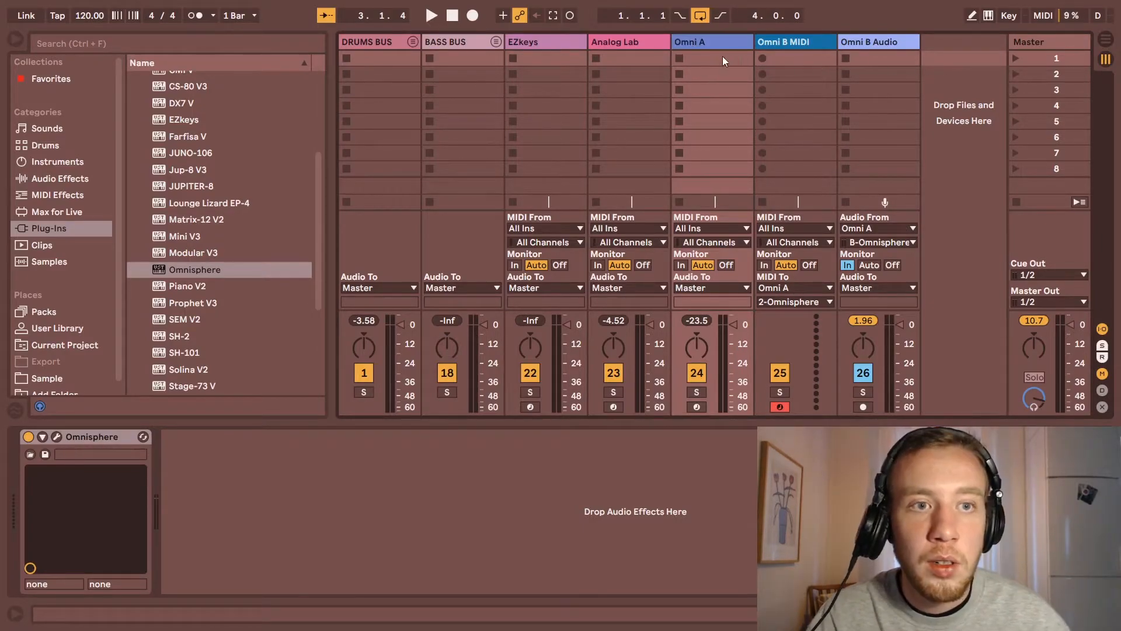
Step: Find the Utility effect, add it to the Omni B Audio track and set its gain to -12 dB
{"action": "left_click", "coordinate": [97, 37]}
{"action": "type", "text": "utili"}
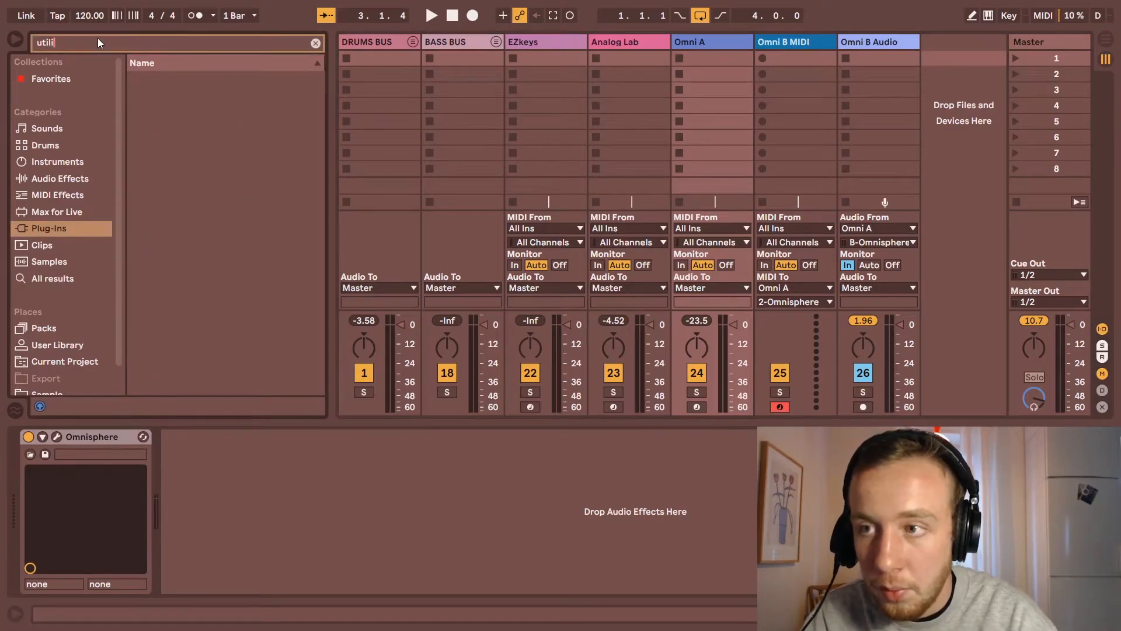
{"action": "left_click", "coordinate": [53, 279]}
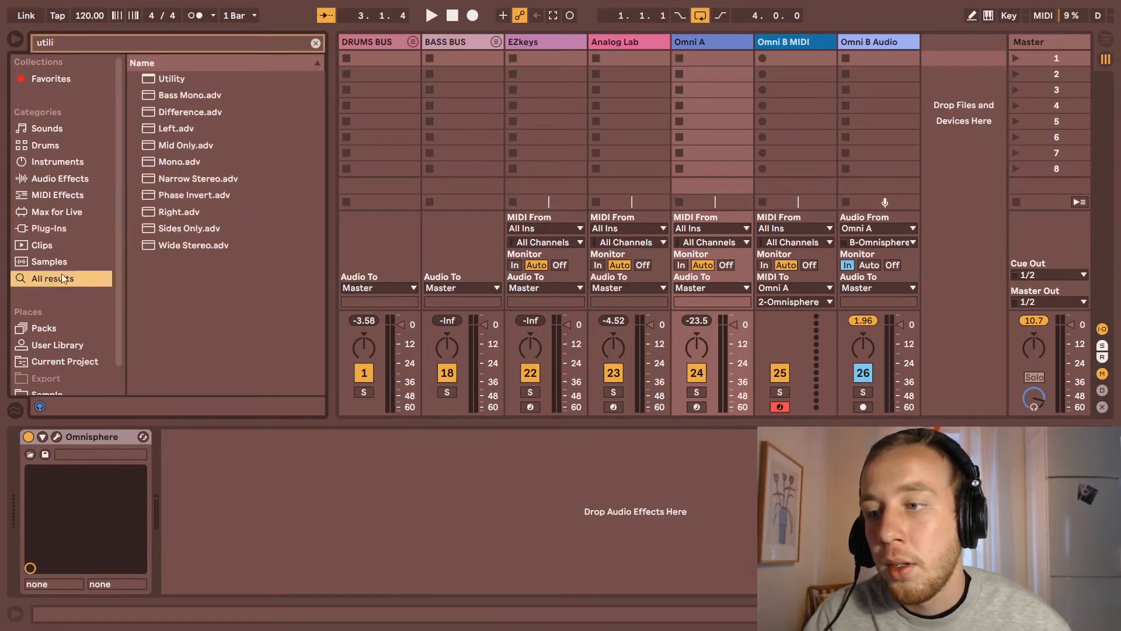
{"action": "left_click", "coordinate": [173, 85]}
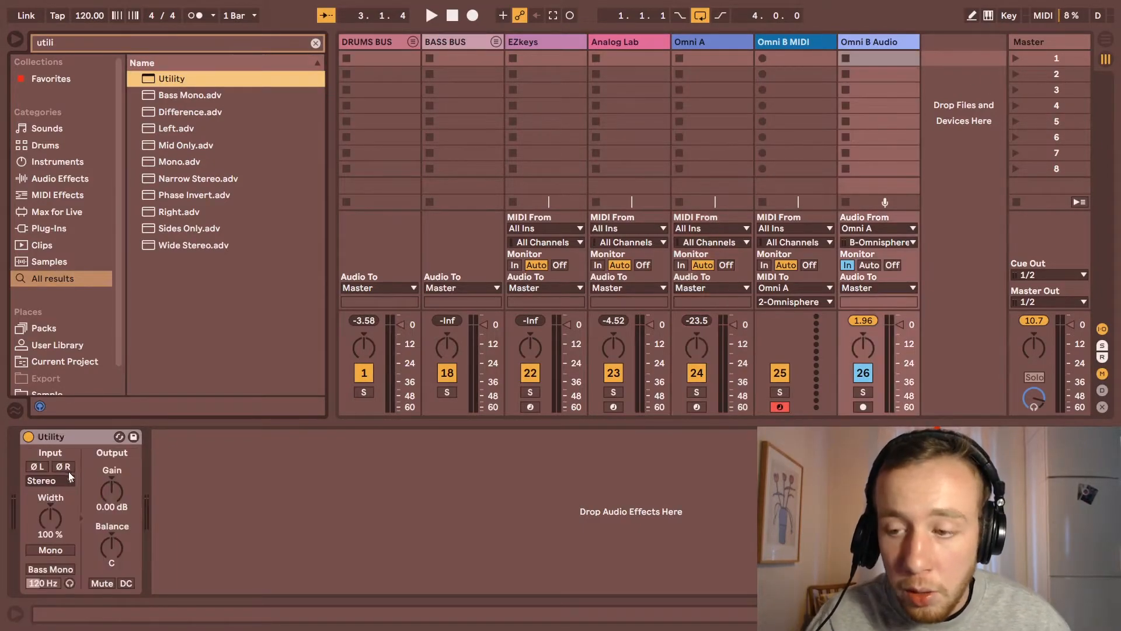
{"action": "left_click", "coordinate": [101, 484]}
{"action": "type", "text": "-12"}
{"action": "key", "text": "Return"}
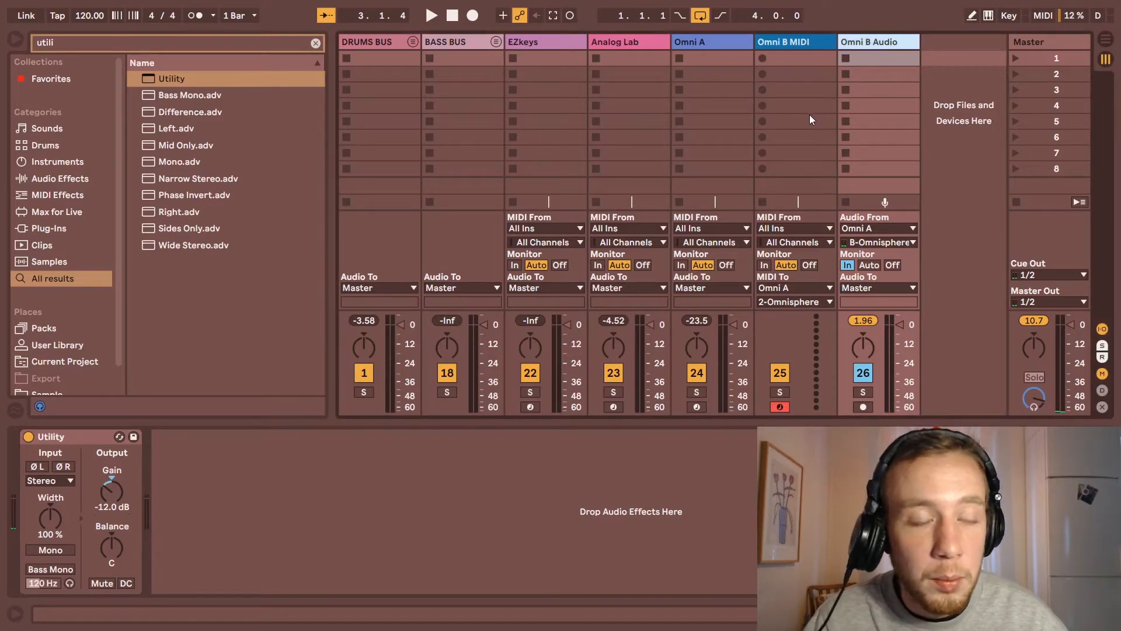
Step: Duplicate the Omni B Audio track six times
{"action": "key", "text": "ctrl+d"}
{"action": "key", "text": "ctrl+d"}
{"action": "key", "text": "ctrl+d"}
{"action": "key", "text": "ctrl+d"}
{"action": "key", "text": "ctrl+d"}
{"action": "key", "text": "ctrl+d"}
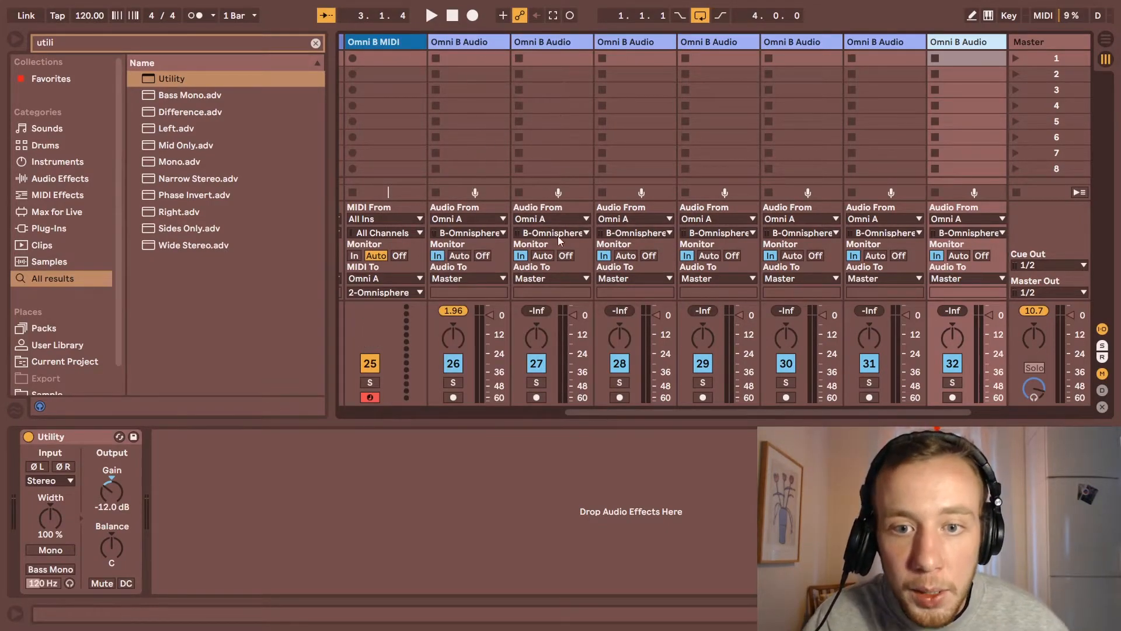
Step: Set the input channels of the six duplicated audio tracks to C-Omnisphere through H-Omnisphere in order
{"action": "left_click", "coordinate": [553, 235]}
{"action": "left_click", "coordinate": [540, 306]}
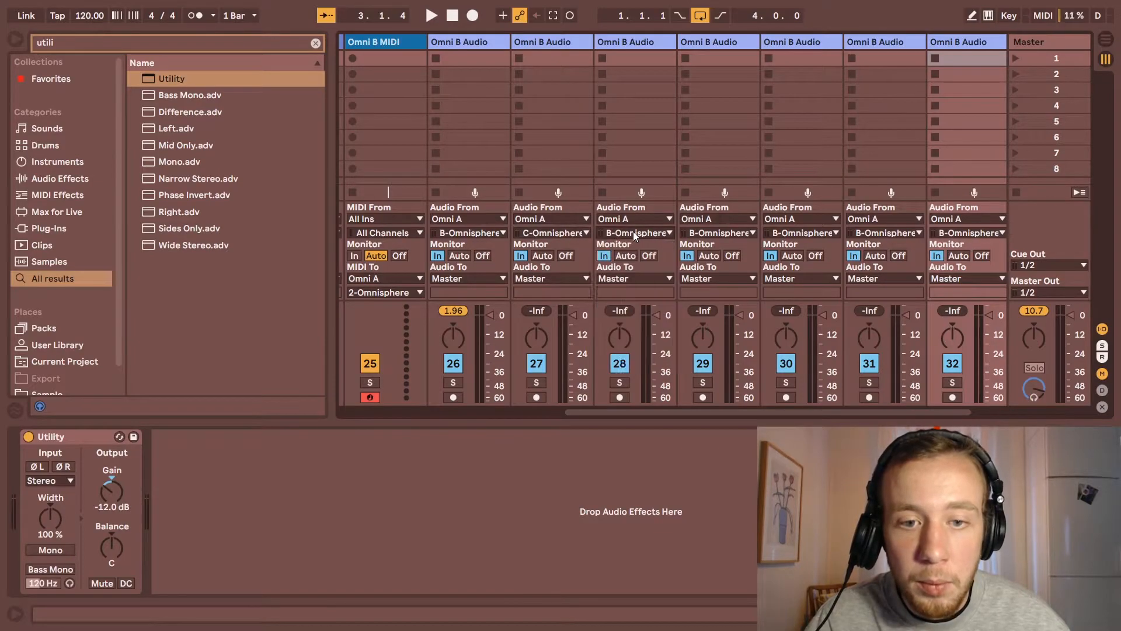
{"action": "left_click", "coordinate": [720, 235]}
{"action": "left_click", "coordinate": [718, 330]}
{"action": "left_click", "coordinate": [799, 235]}
{"action": "left_click", "coordinate": [801, 342]}
{"action": "left_click", "coordinate": [879, 234]}
{"action": "left_click", "coordinate": [880, 355]}
{"action": "left_click", "coordinate": [947, 234]}
{"action": "left_click", "coordinate": [951, 368]}
Step: Rename the six duplicated Omni B Audio tracks to Omni C Audio through Omni H Audio in order
{"action": "left_click", "coordinate": [543, 42]}
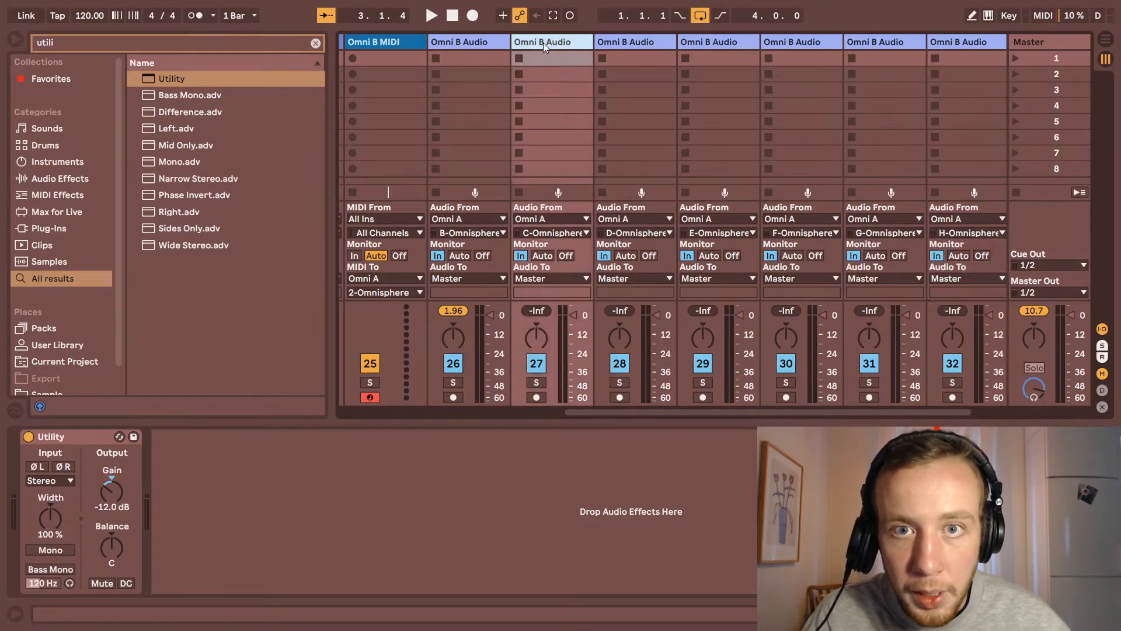
{"action": "type", "text": "Omni C Audio"}
{"action": "key", "text": "Tab"}
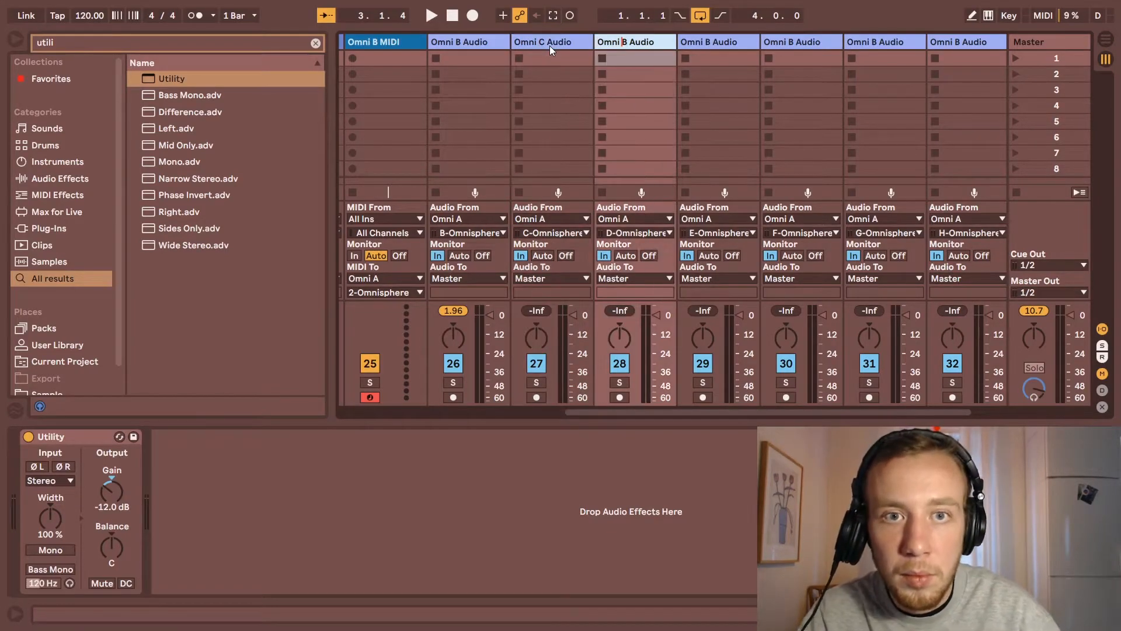
{"action": "type", "text": "Omni D Audio"}
{"action": "key", "text": "Tab"}
{"action": "type", "text": "Omni E Audio"}
{"action": "key", "text": "Tab"}
{"action": "type", "text": "Omni F Audio"}
{"action": "key", "text": "Tab"}
{"action": "type", "text": "Omni G Audio"}
{"action": "key", "text": "Tab"}
{"action": "type", "text": "Omni H Audio"}
{"action": "key", "text": "Return"}
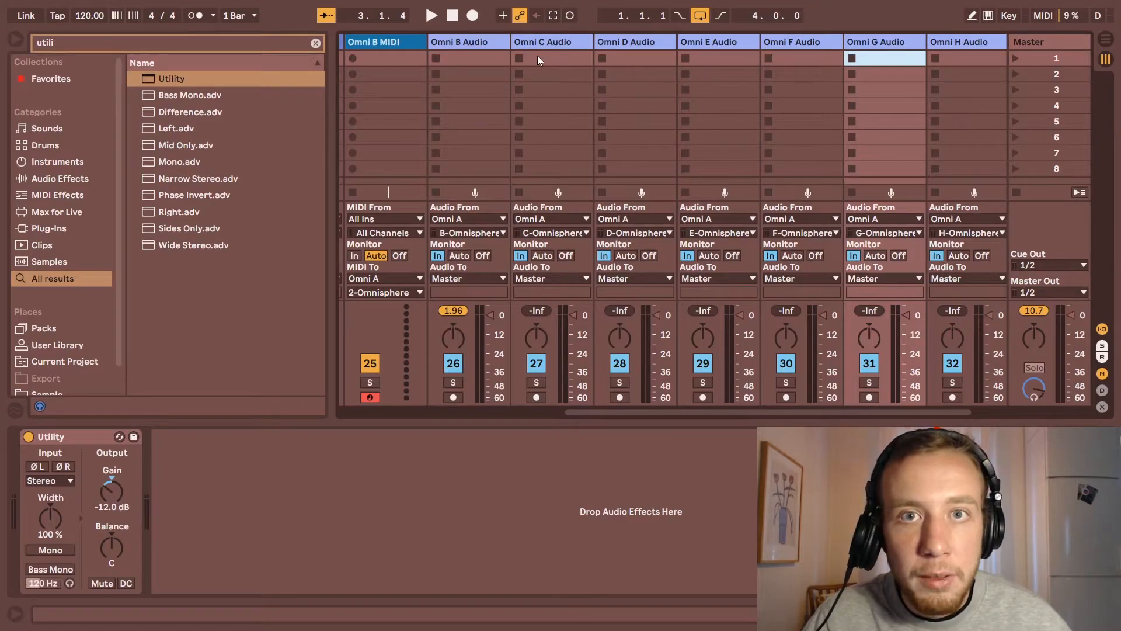
Step: Duplicate the Omni B MIDI track six times
{"action": "left_click", "coordinate": [391, 42]}
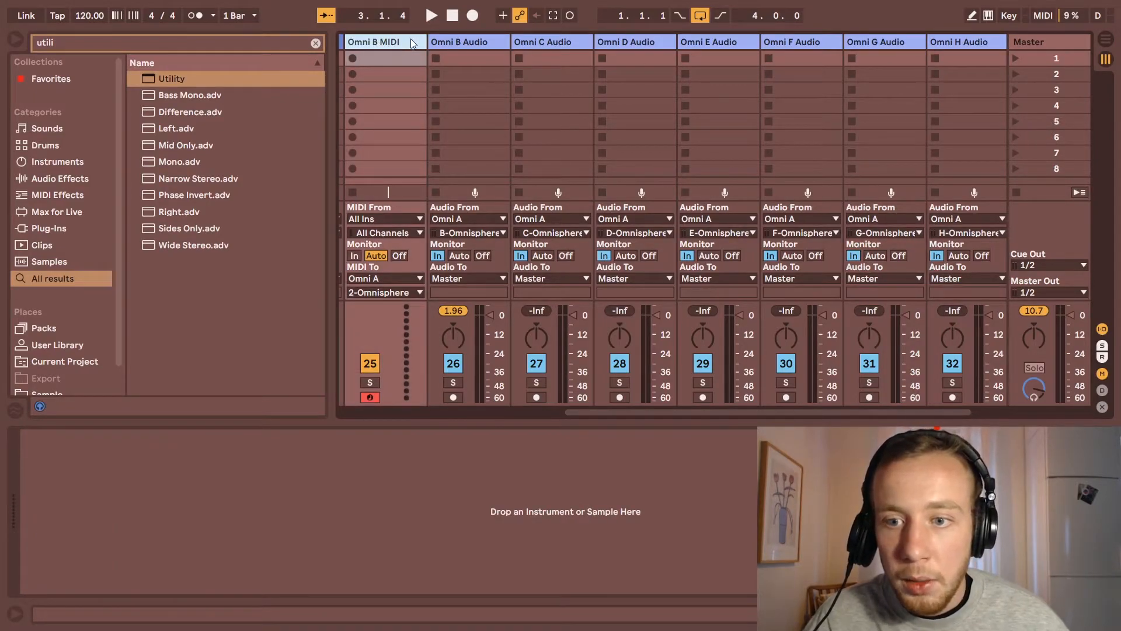
{"action": "key", "text": "ctrl+d"}
{"action": "key", "text": "ctrl+d"}
{"action": "key", "text": "ctrl+d"}
{"action": "key", "text": "ctrl+d"}
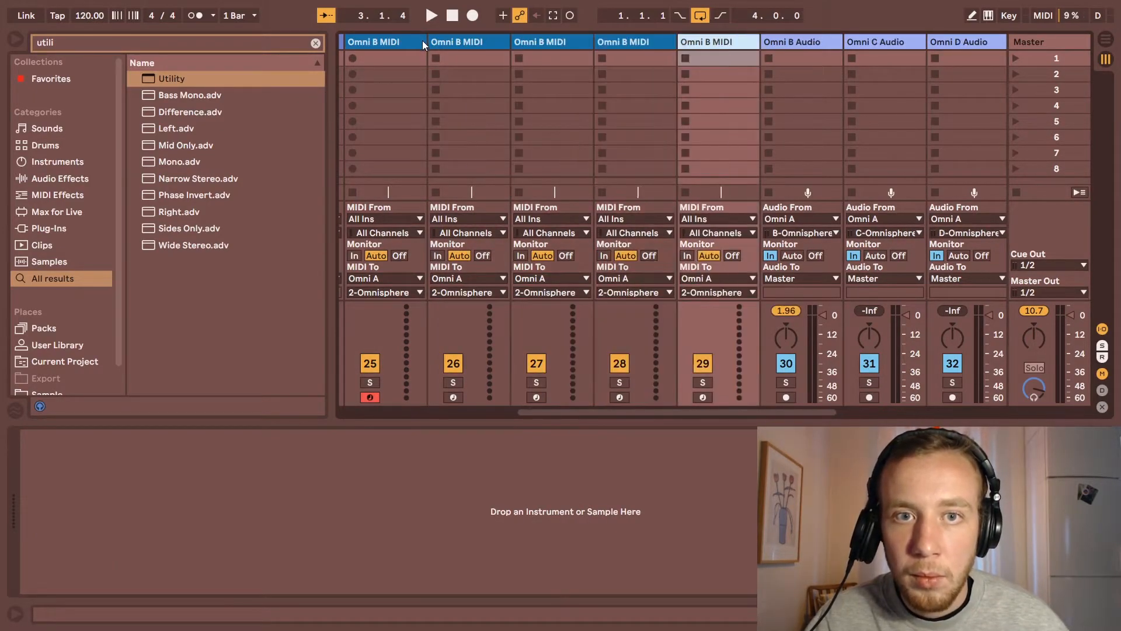
{"action": "key", "text": "ctrl+d"}
{"action": "key", "text": "ctrl+d"}
Step: Set the MIDI output channels of the six duplicated MIDI tracks to 3-Omnisphere through 8-Omnisphere in order
{"action": "left_click", "coordinate": [460, 279]}
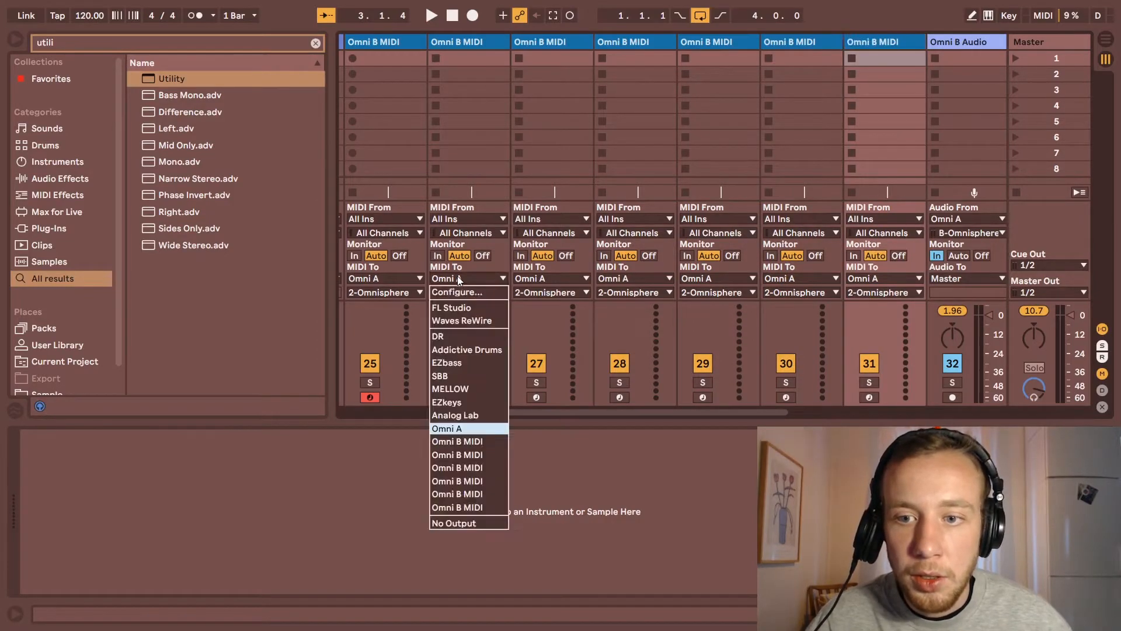
{"action": "left_click", "coordinate": [460, 281]}
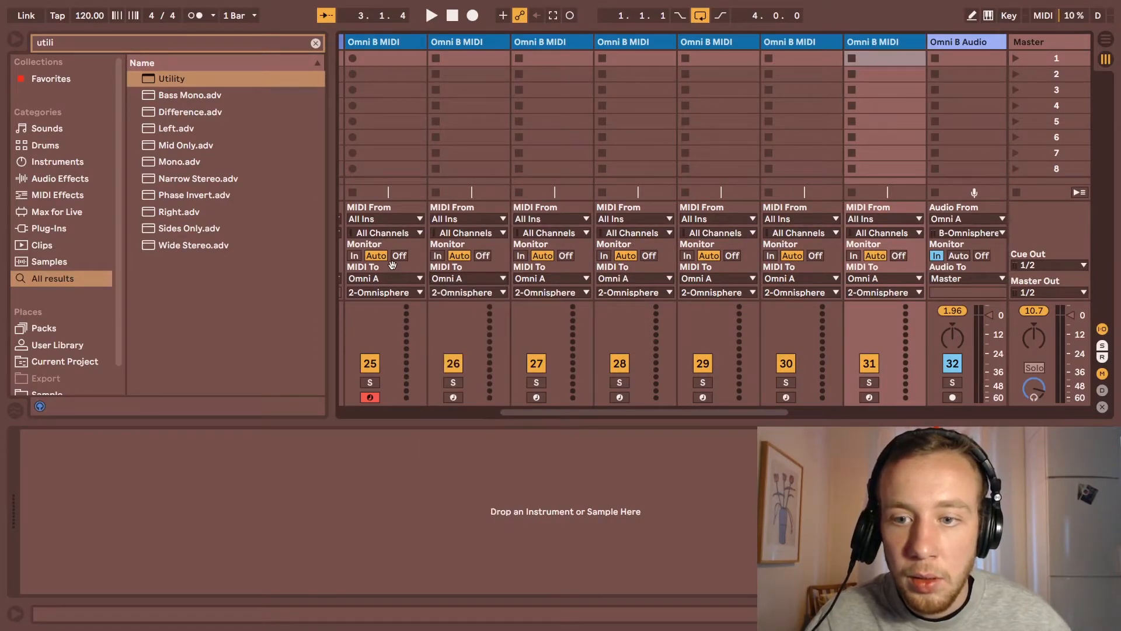
{"action": "scroll", "coordinate": [479, 277], "scroll_direction": "left", "scroll_amount": 2}
{"action": "left_click", "coordinate": [566, 289]}
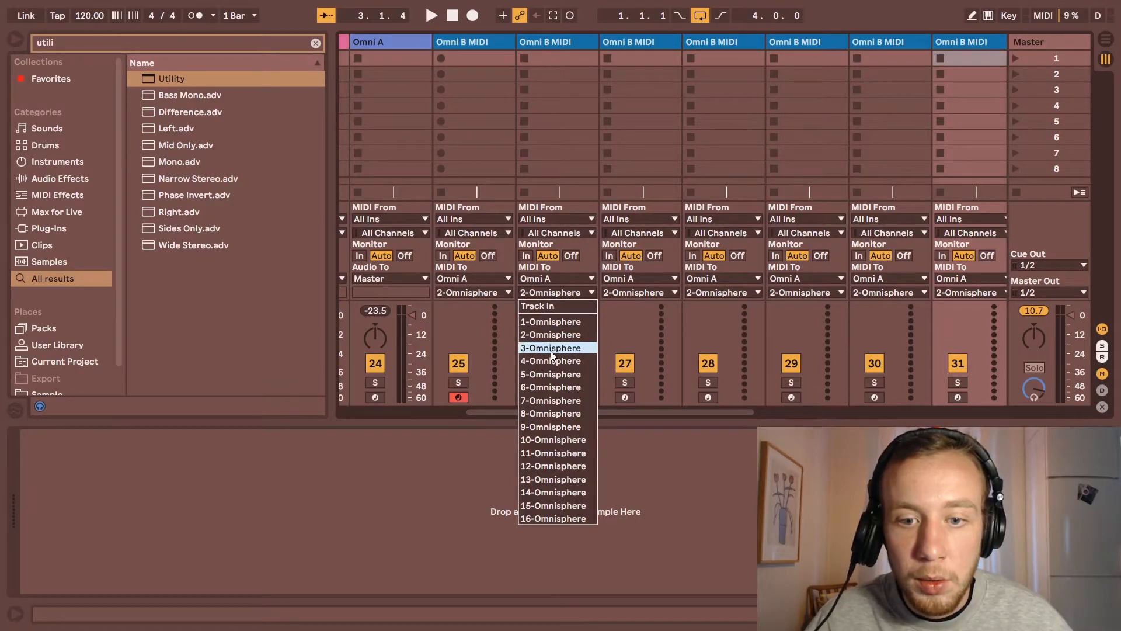
{"action": "left_click", "coordinate": [558, 334]}
{"action": "left_click", "coordinate": [566, 292]}
{"action": "left_click", "coordinate": [559, 348]}
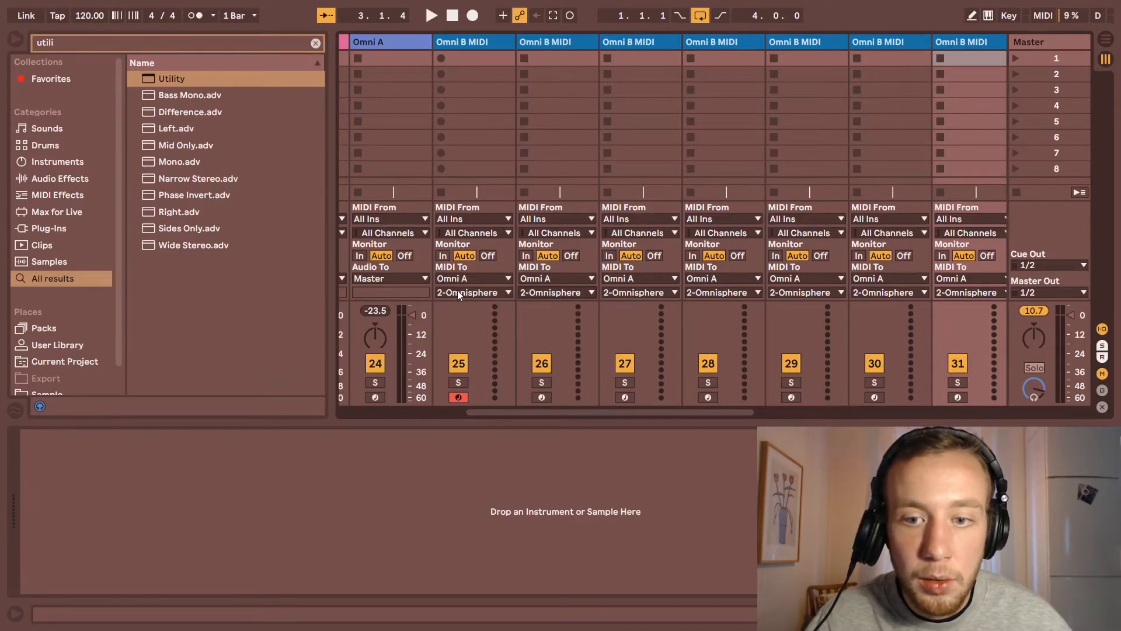
{"action": "left_click", "coordinate": [637, 291]}
{"action": "left_click", "coordinate": [632, 366]}
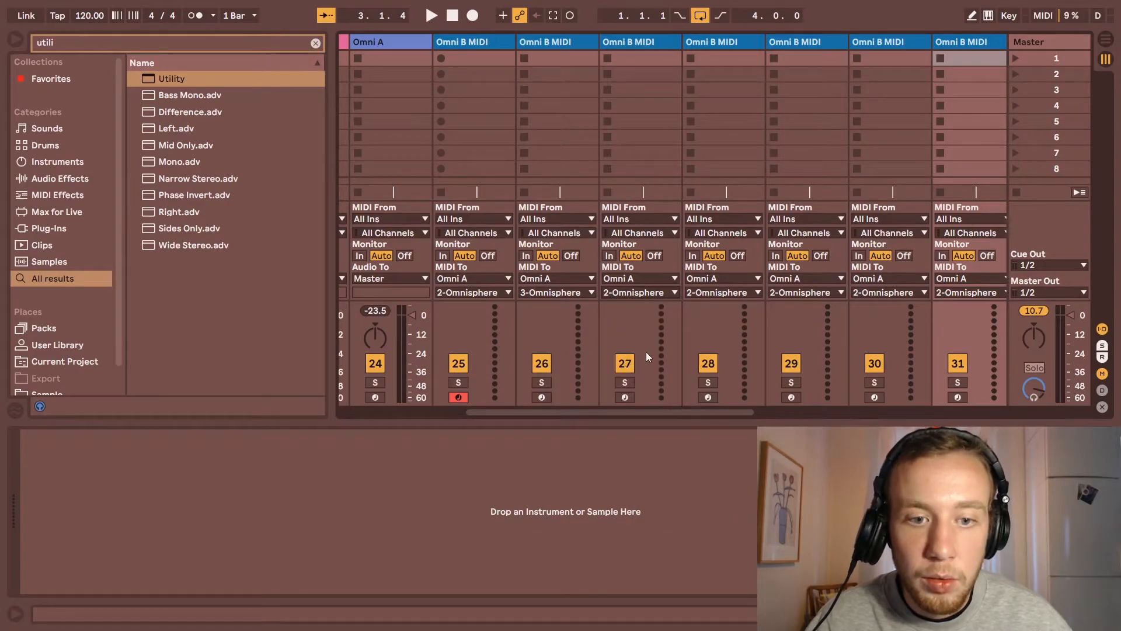
{"action": "left_click", "coordinate": [710, 293]}
{"action": "left_click", "coordinate": [710, 377]}
{"action": "left_click", "coordinate": [794, 292]}
{"action": "left_click", "coordinate": [794, 392]}
{"action": "left_click", "coordinate": [881, 292]}
{"action": "left_click", "coordinate": [882, 385]}
{"action": "left_click", "coordinate": [964, 292]}
{"action": "left_click", "coordinate": [938, 392]}
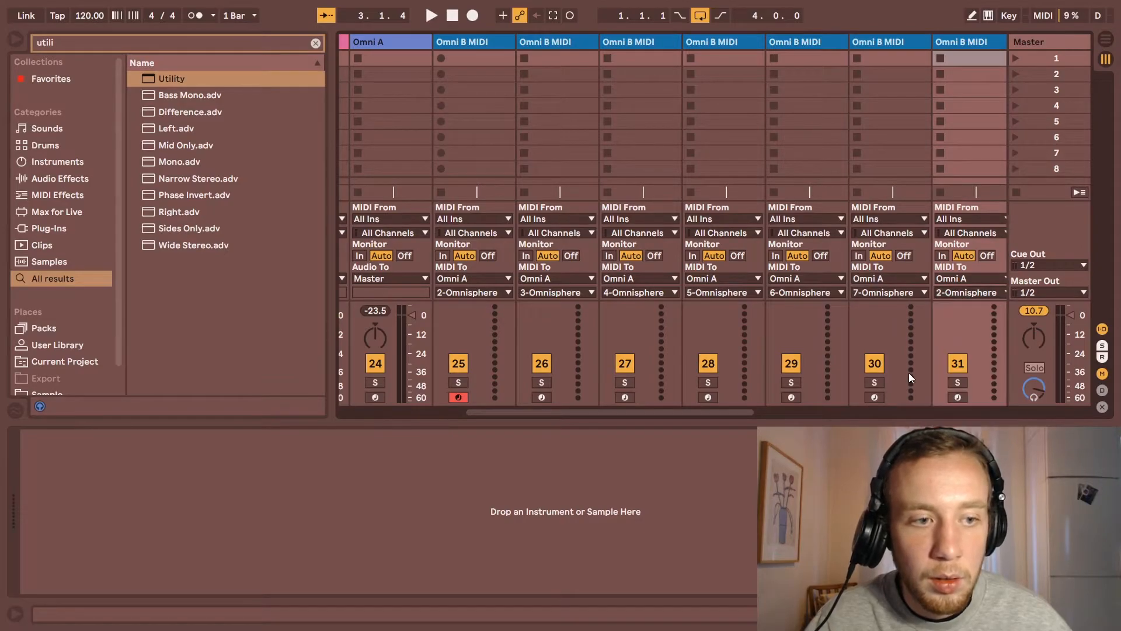
Step: Narrow the columns of all the Omni MIDI and audio tracks from B through H together
{"action": "scroll", "coordinate": [630, 87], "scroll_direction": "right", "scroll_amount": 2}
{"action": "scroll", "coordinate": [630, 103], "scroll_direction": "right", "scroll_amount": 8}
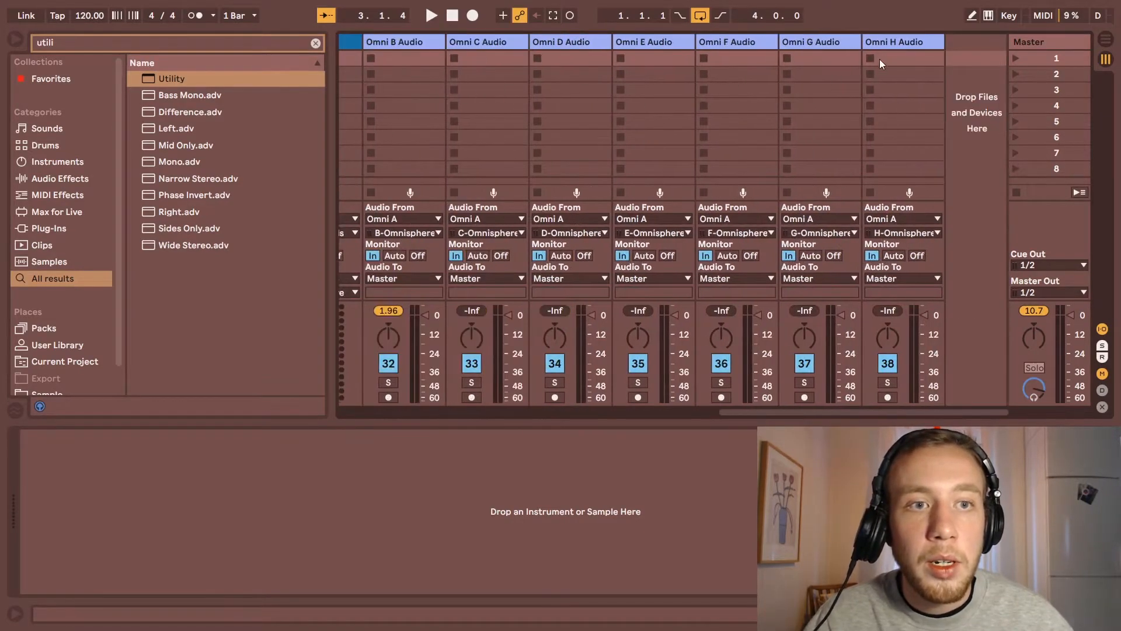
{"action": "left_click", "coordinate": [901, 43], "text": "shift"}
{"action": "scroll", "coordinate": [480, 99], "scroll_direction": "left", "scroll_amount": 8}
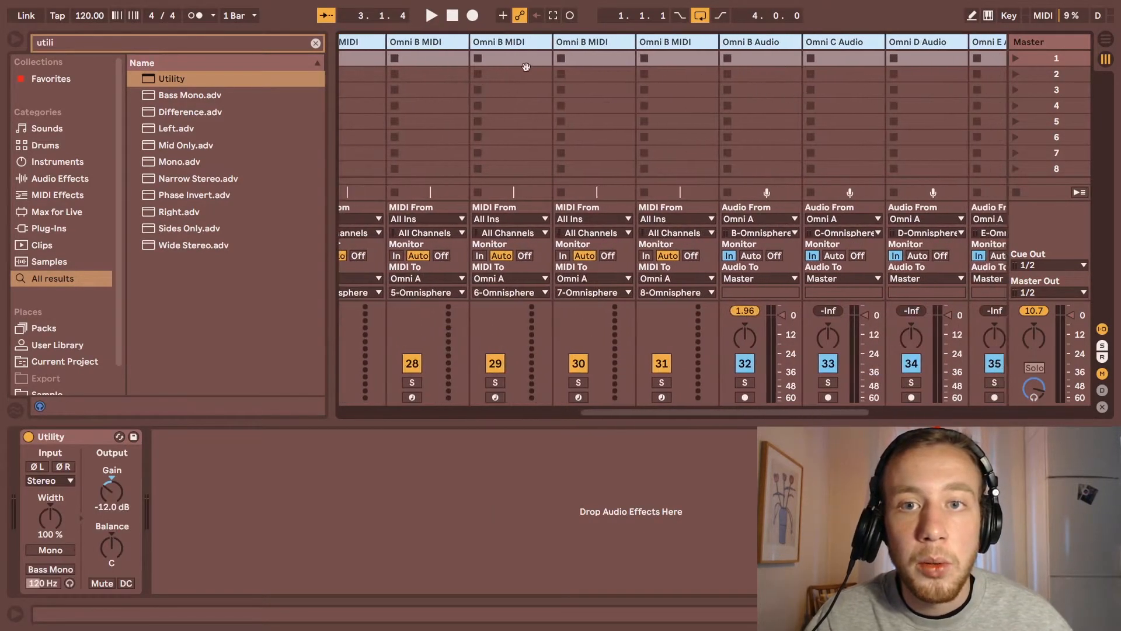
{"action": "left_click_drag", "start_coordinate": [499, 39], "coordinate": [458, 46]}
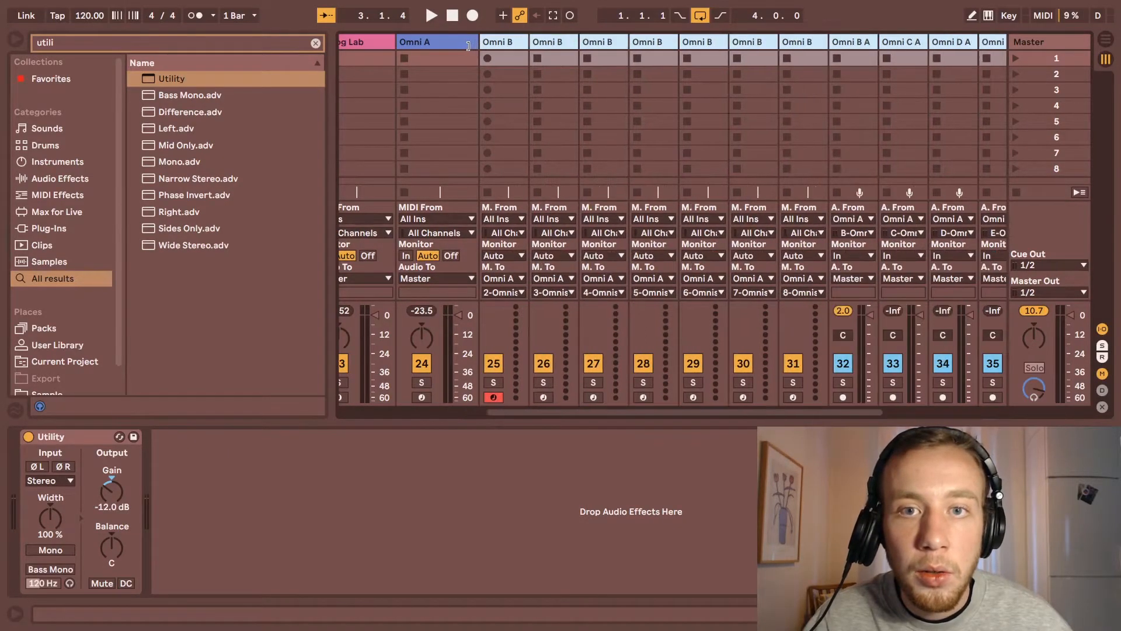
{"action": "left_click", "coordinate": [699, 59]}
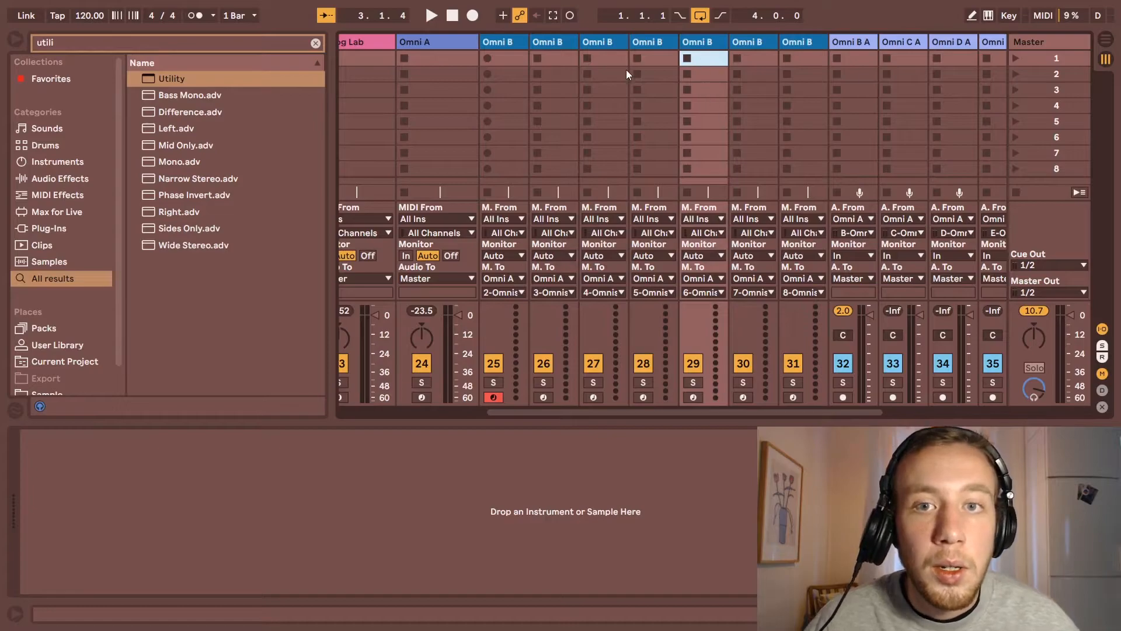
Step: Rename the six duplicated Omni B MIDI tracks to Omni C through Omni H in order
{"action": "left_click", "coordinate": [555, 44]}
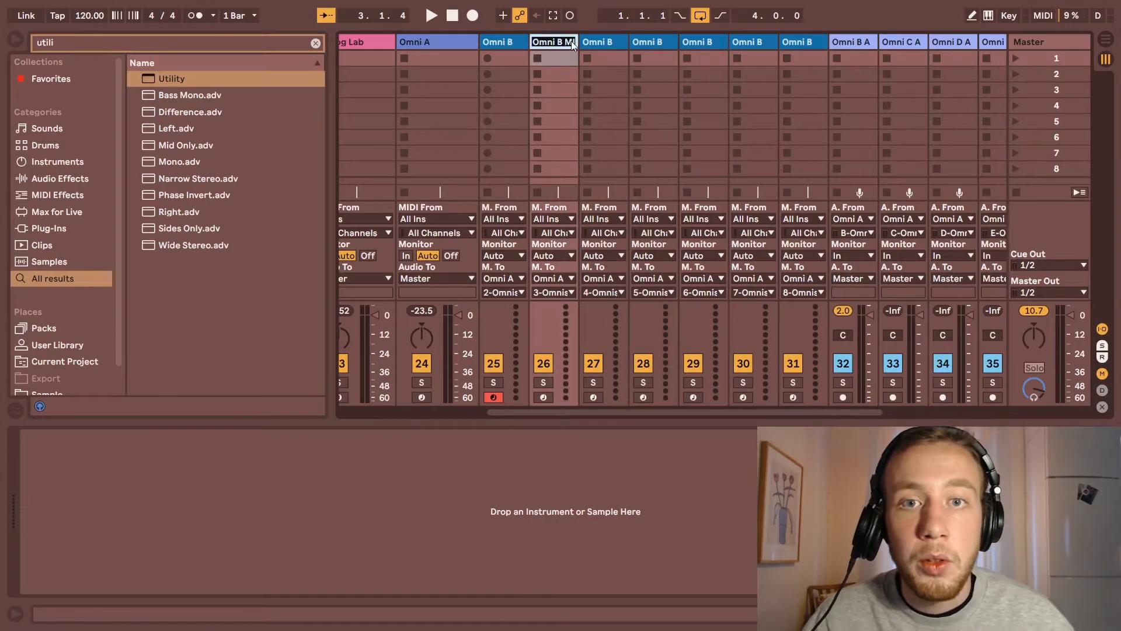
{"action": "key", "text": "ctrl+r"}
{"action": "type", "text": "Omni C"}
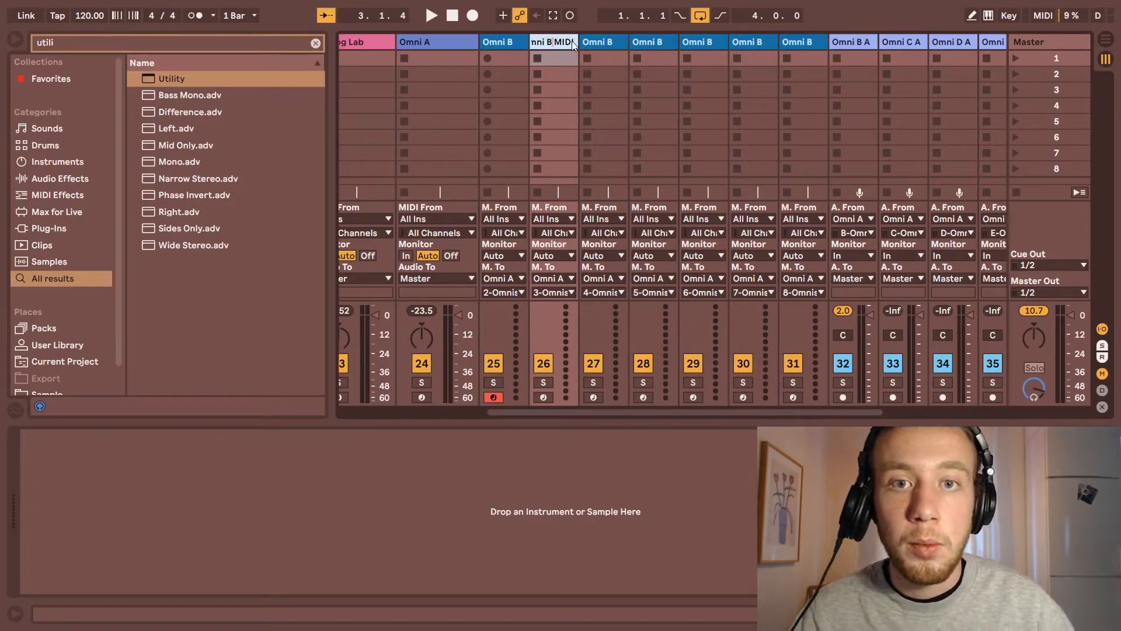
{"action": "key", "text": "Tab"}
{"action": "type", "text": "Omni D"}
{"action": "key", "text": "Tab"}
{"action": "type", "text": "Omni E"}
{"action": "key", "text": "Tab"}
{"action": "type", "text": "Omni F"}
{"action": "key", "text": "Tab"}
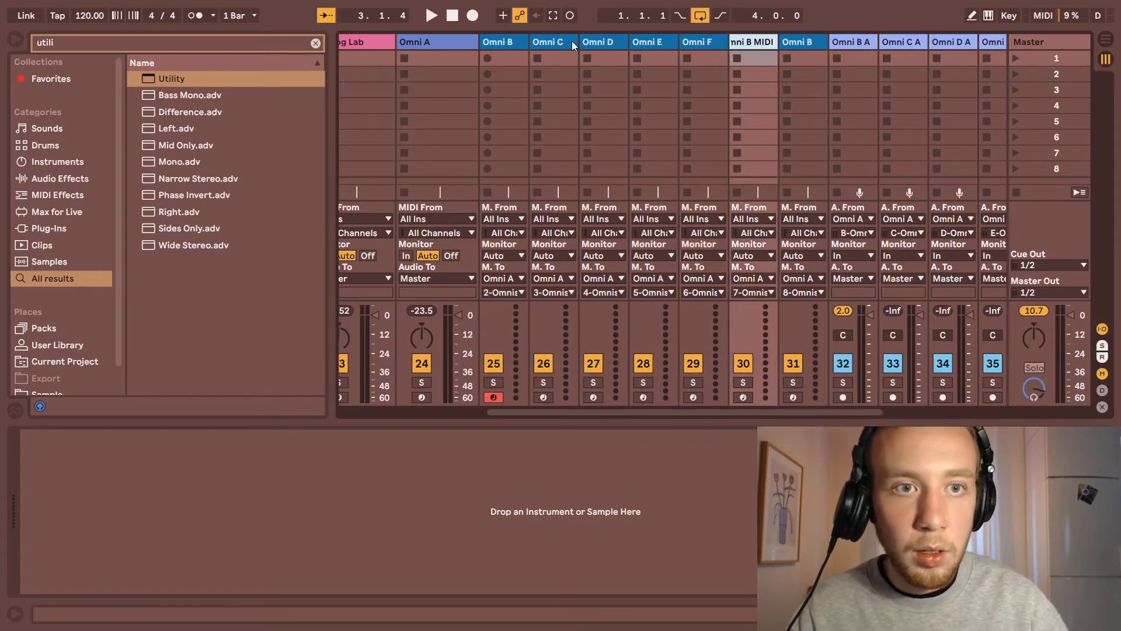
{"action": "type", "text": "Omni G"}
{"action": "key", "text": "Tab"}
{"action": "type", "text": "Omni H"}
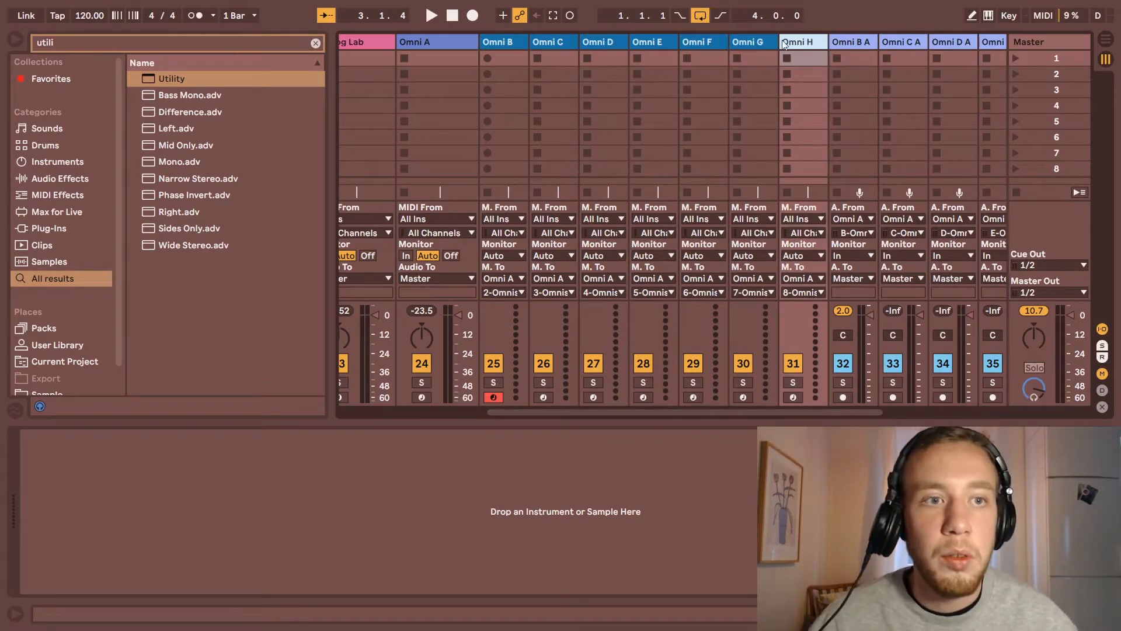
Step: Reorder the Omni tracks so each audio track sits directly after its matching MIDI track
{"action": "left_click", "coordinate": [857, 57]}
{"action": "left_click_drag", "start_coordinate": [754, 46], "coordinate": [501, 47]}
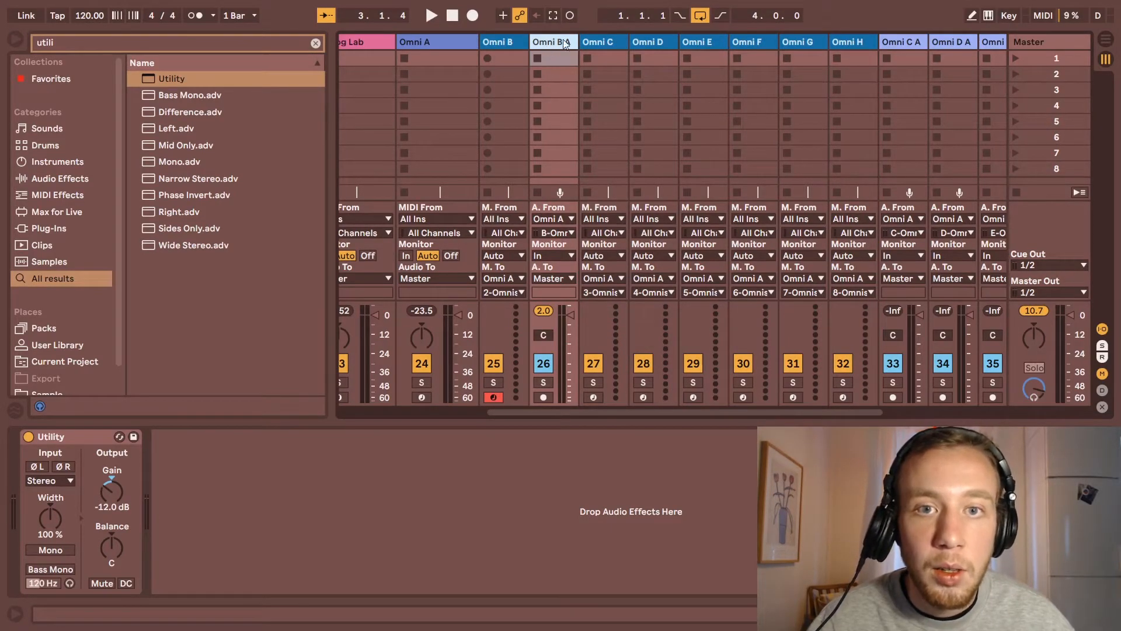
{"action": "left_click_drag", "start_coordinate": [905, 46], "coordinate": [628, 45]}
{"action": "left_click_drag", "start_coordinate": [951, 42], "coordinate": [730, 43]}
{"action": "left_click_drag", "start_coordinate": [1001, 42], "coordinate": [607, 46]}
{"action": "left_click_drag", "start_coordinate": [870, 42], "coordinate": [730, 45]}
{"action": "left_click_drag", "start_coordinate": [917, 42], "coordinate": [855, 44]}
Step: Group all the tracks from Omni A through Omni H Audio
{"action": "scroll", "coordinate": [751, 84], "scroll_direction": "left", "scroll_amount": 2}
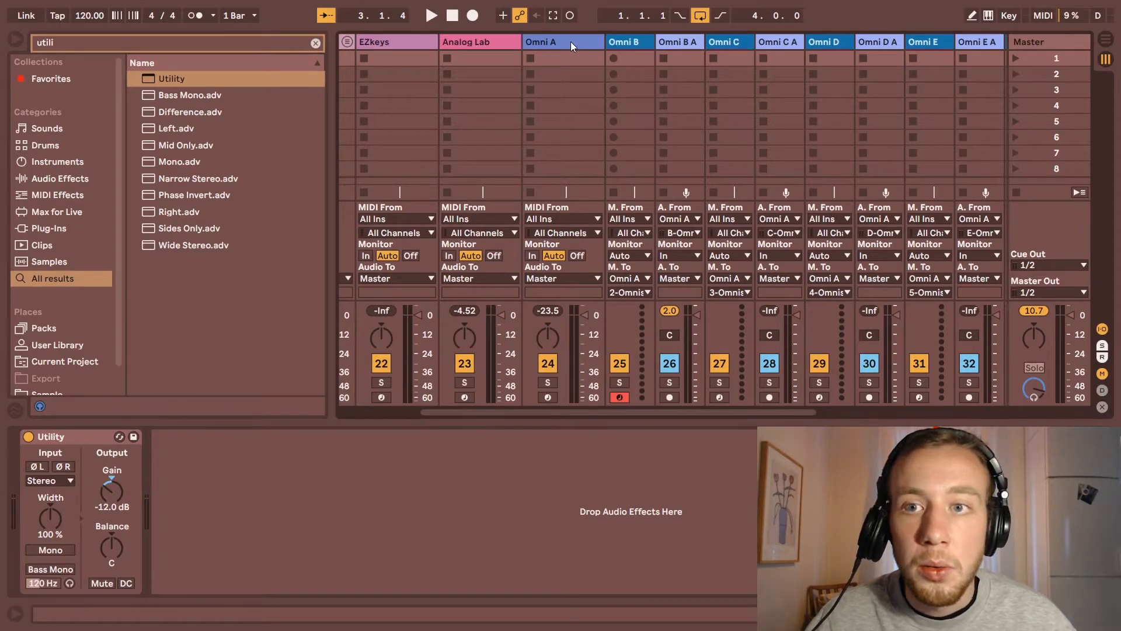
{"action": "scroll", "coordinate": [547, 53], "scroll_direction": "right", "scroll_amount": 2}
{"action": "left_click", "coordinate": [525, 53]}
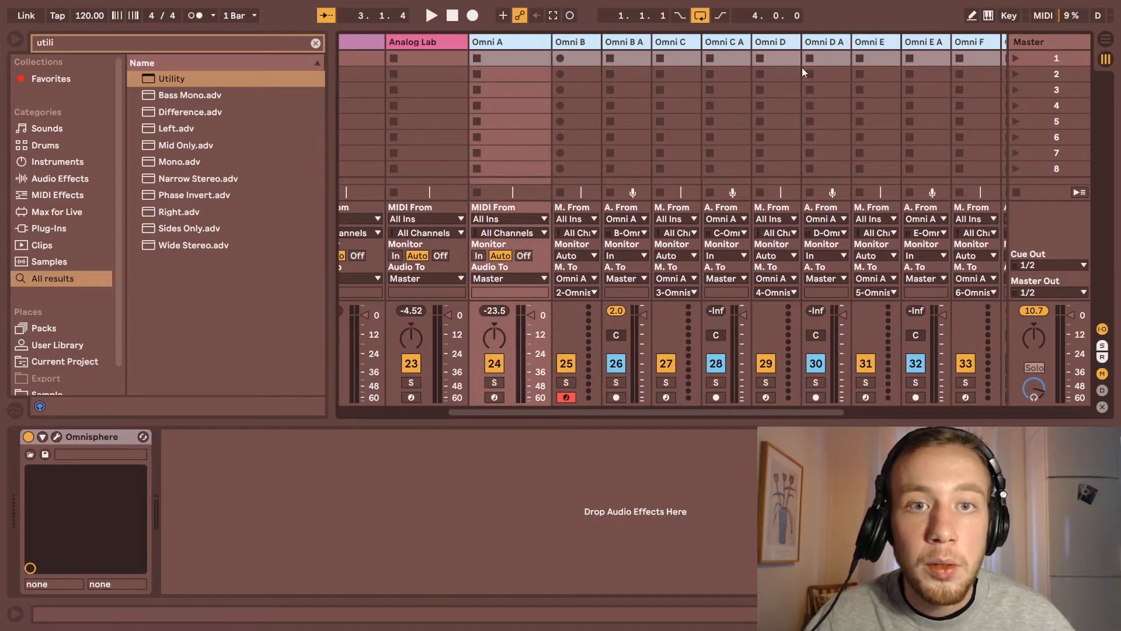
{"action": "scroll", "coordinate": [798, 67], "scroll_direction": "right", "scroll_amount": 10}
{"action": "left_click", "coordinate": [924, 38]}
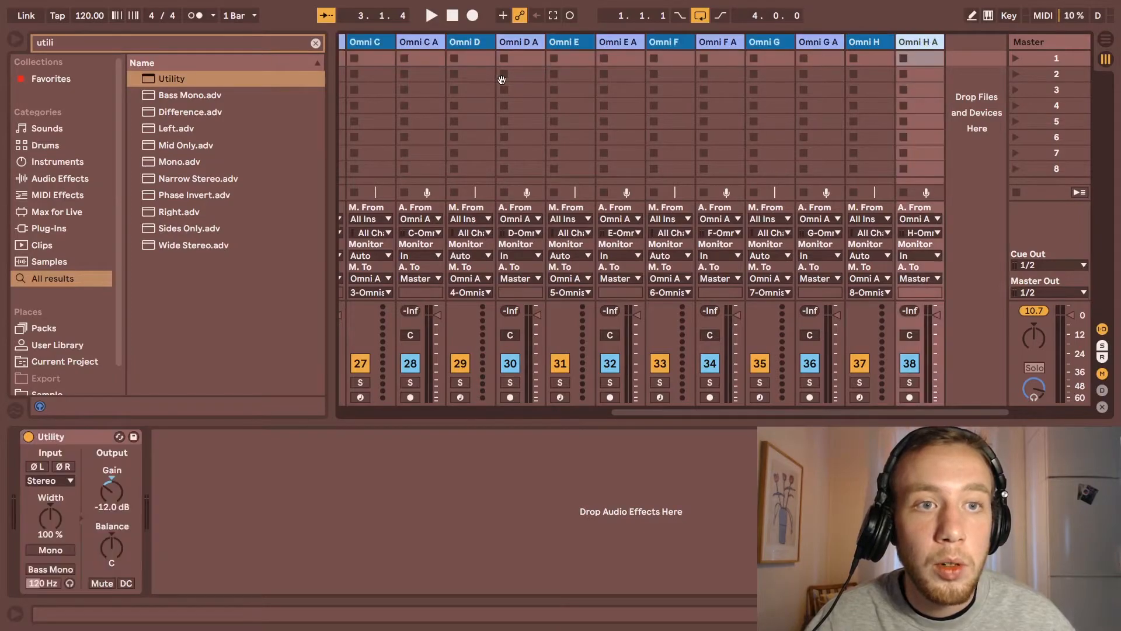
{"action": "scroll", "coordinate": [685, 68], "scroll_direction": "left", "scroll_amount": 14}
{"action": "left_click", "coordinate": [649, 47]}
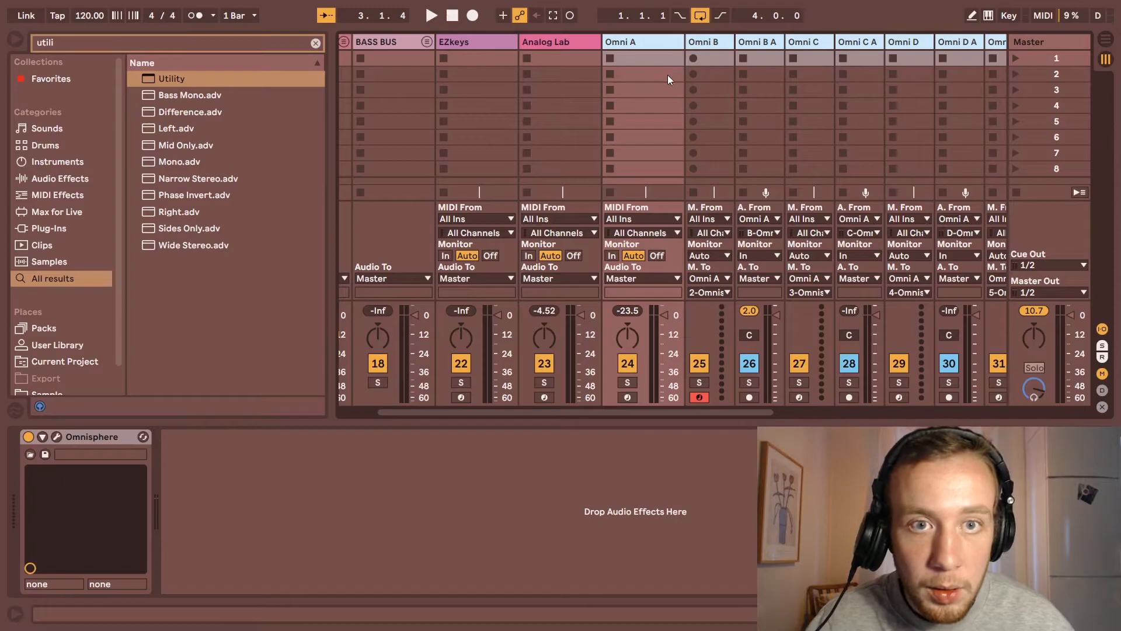
{"action": "key", "text": "ctrl+g"}
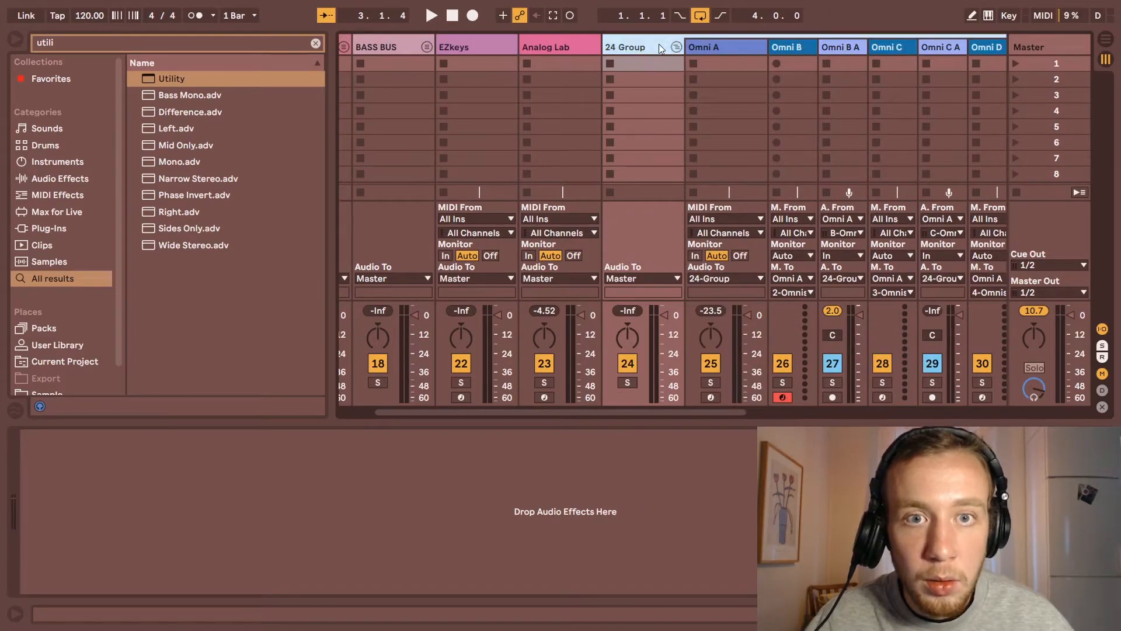
Step: Rename the new group Omnisphere and assign its track color to the grouped tracks and clips
{"action": "type", "text": "Omnisphere"}
{"action": "key", "text": "Return"}
{"action": "right_click", "coordinate": [647, 42]}
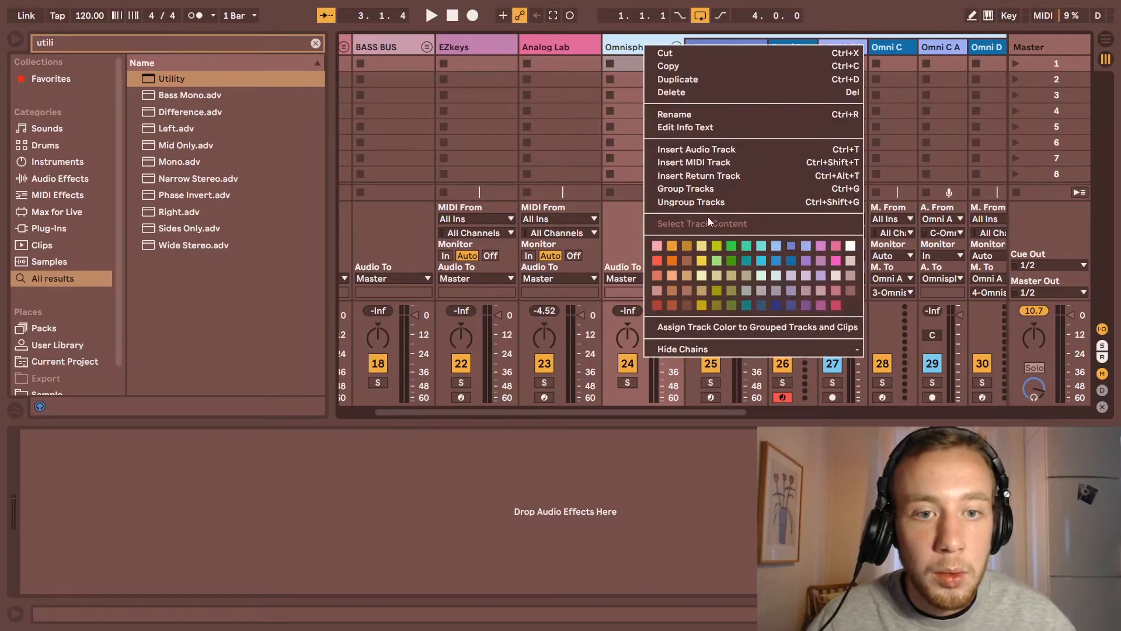
{"action": "left_click", "coordinate": [694, 328]}
Step: Narrow the Omni A column to match the other tracks in the Omnisphere group
{"action": "scroll", "coordinate": [776, 68], "scroll_direction": "right", "scroll_amount": 5}
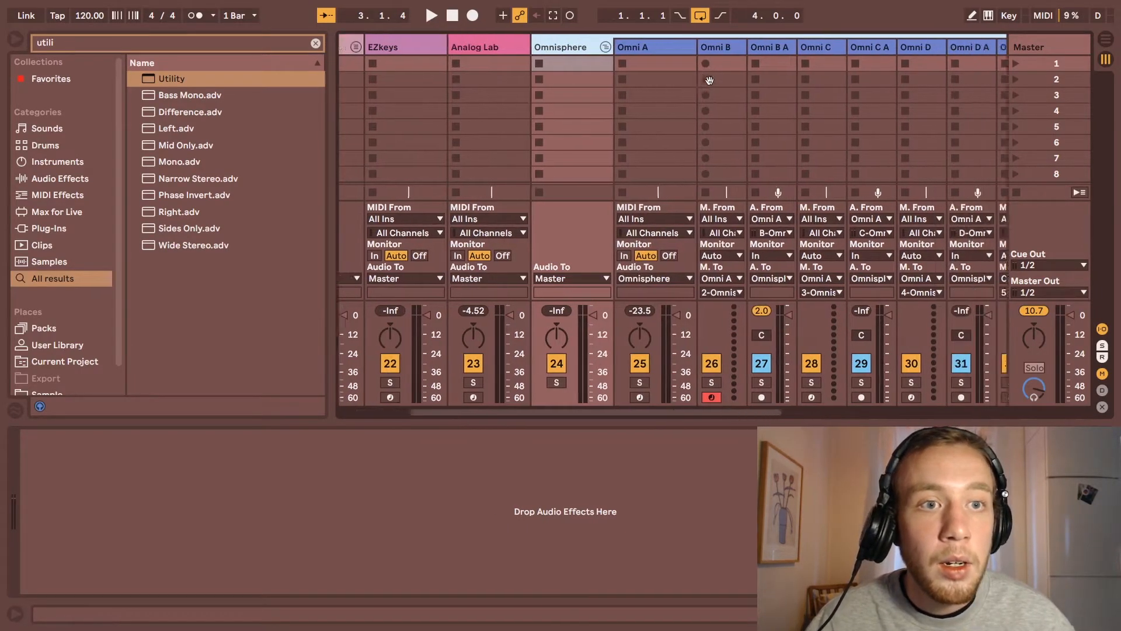
{"action": "left_click", "coordinate": [562, 49]}
{"action": "left_click_drag", "start_coordinate": [562, 49], "coordinate": [551, 50]}
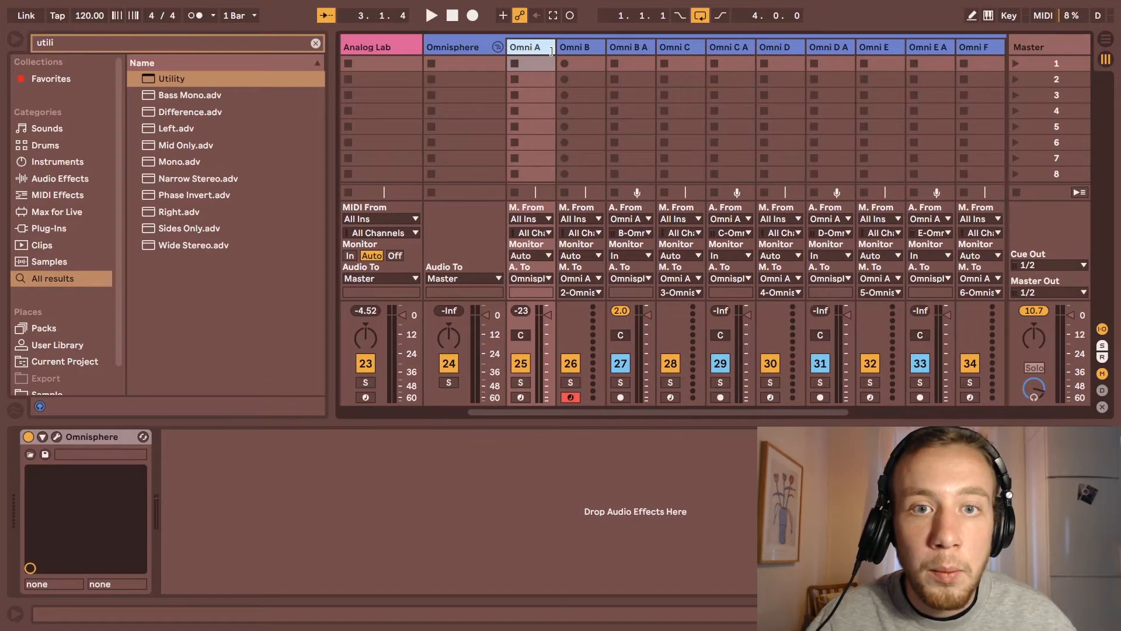
Step: Give Omni A and the Omni B through H audio tracks a muted greyish color that sets them apart from the MIDI tracks
{"action": "left_click", "coordinate": [634, 48]}
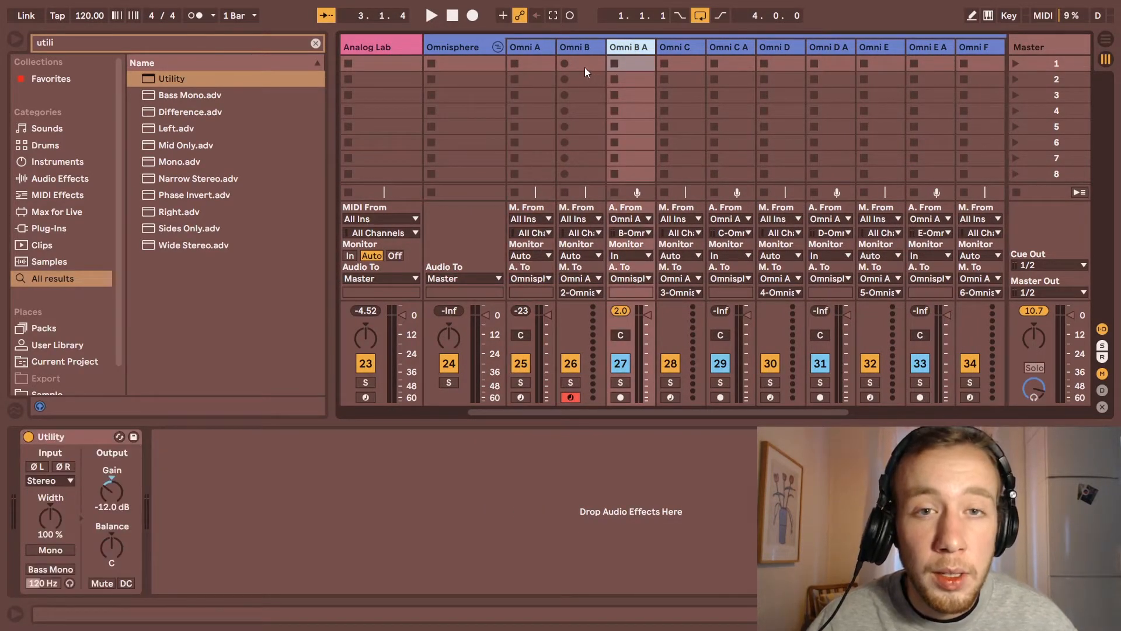
{"action": "left_click", "coordinate": [541, 48]}
{"action": "left_click", "coordinate": [635, 49], "text": "ctrl"}
{"action": "left_click", "coordinate": [724, 46], "text": "ctrl"}
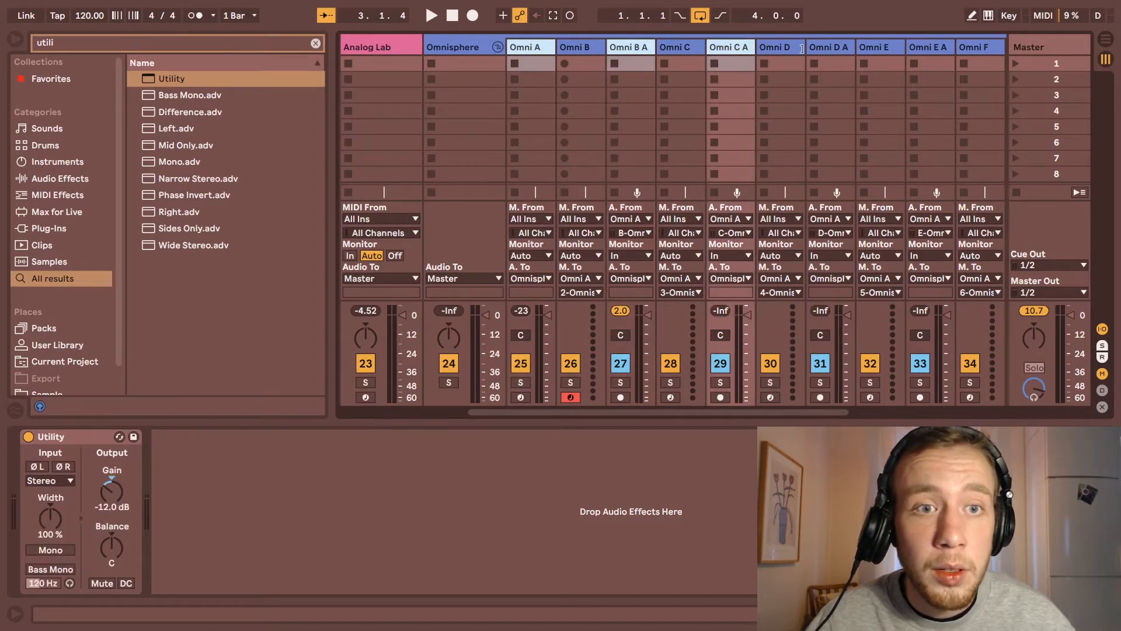
{"action": "left_click", "coordinate": [829, 47], "text": "ctrl"}
{"action": "left_click", "coordinate": [932, 47], "text": "ctrl"}
{"action": "scroll", "coordinate": [762, 57], "scroll_direction": "right", "scroll_amount": 5}
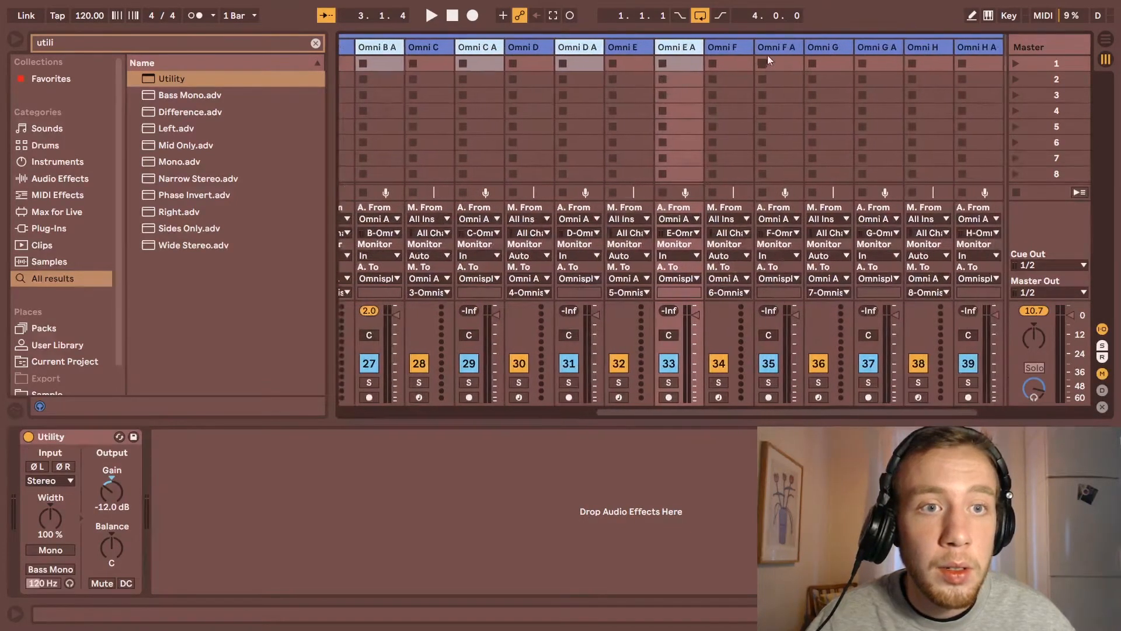
{"action": "left_click", "coordinate": [763, 57], "text": "ctrl"}
{"action": "left_click", "coordinate": [873, 51], "text": "ctrl"}
{"action": "left_click", "coordinate": [955, 61], "text": "ctrl"}
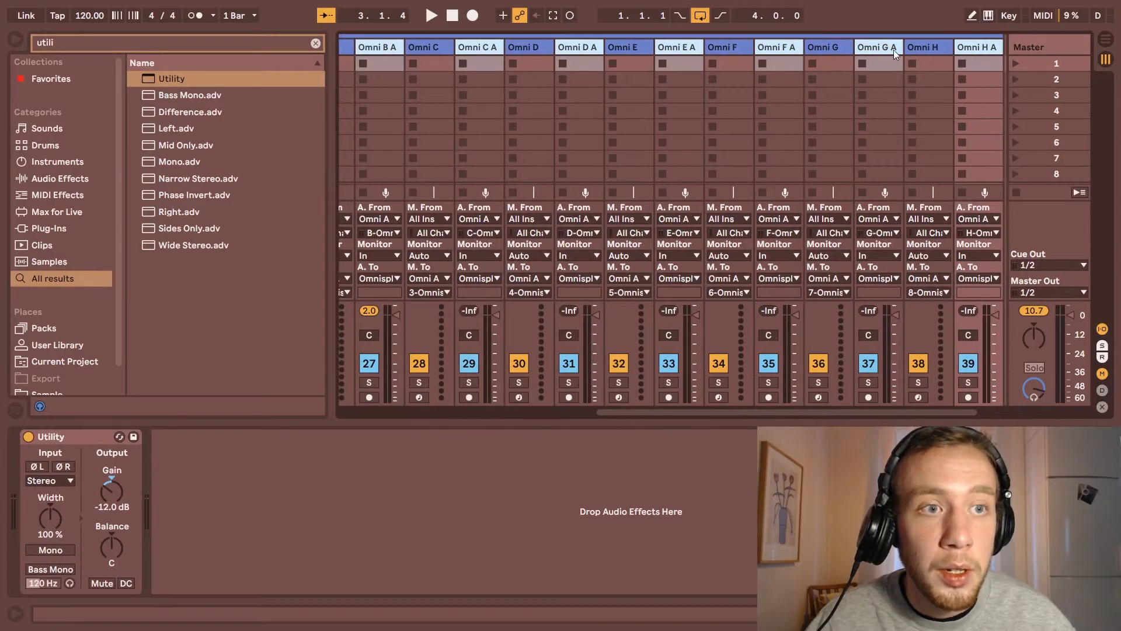
{"action": "scroll", "coordinate": [894, 69], "scroll_direction": "left", "scroll_amount": 5}
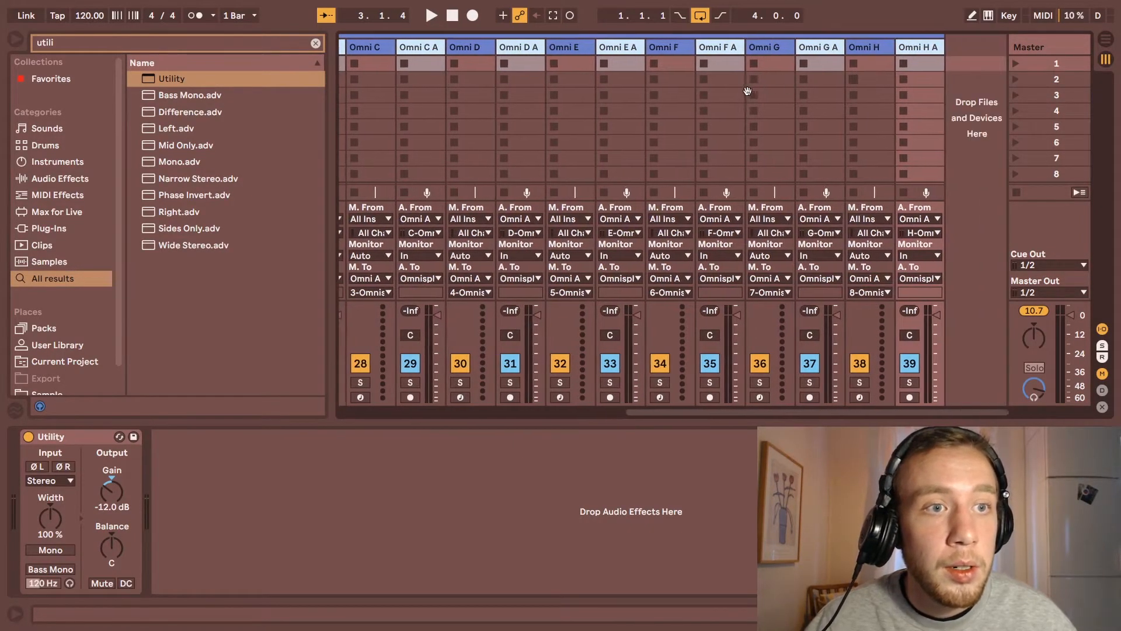
{"action": "right_click", "coordinate": [522, 48]}
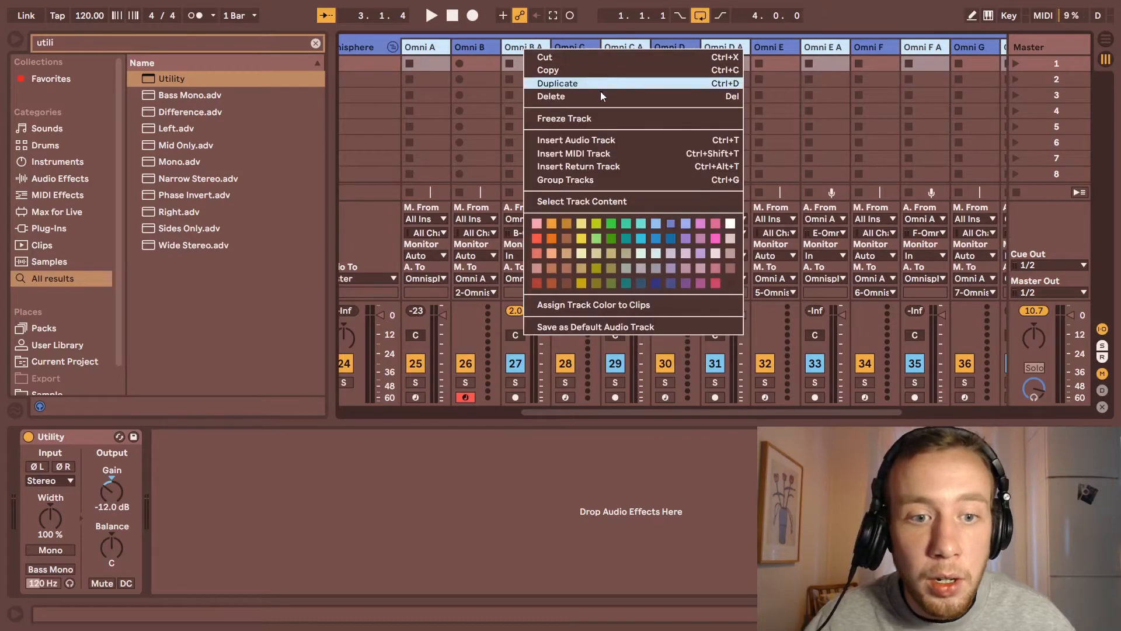
{"action": "left_click", "coordinate": [671, 268]}
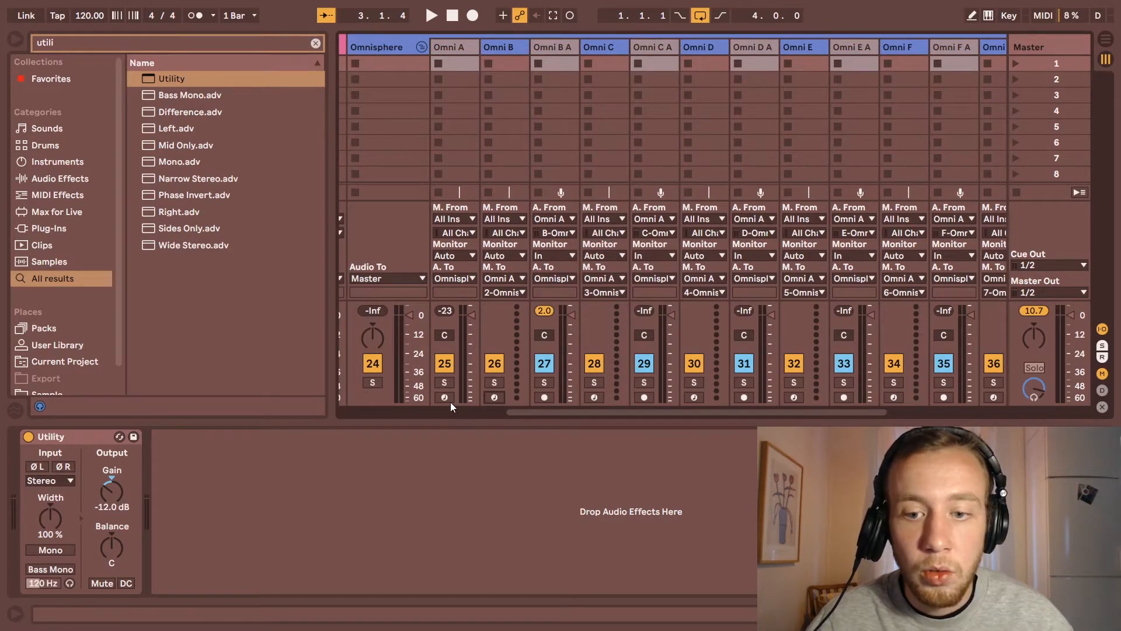
Step: Arm the Omni A track, open its Omnisphere plug-in and load the Radiotone Melodies patch into part 4
{"action": "left_click", "coordinate": [448, 400]}
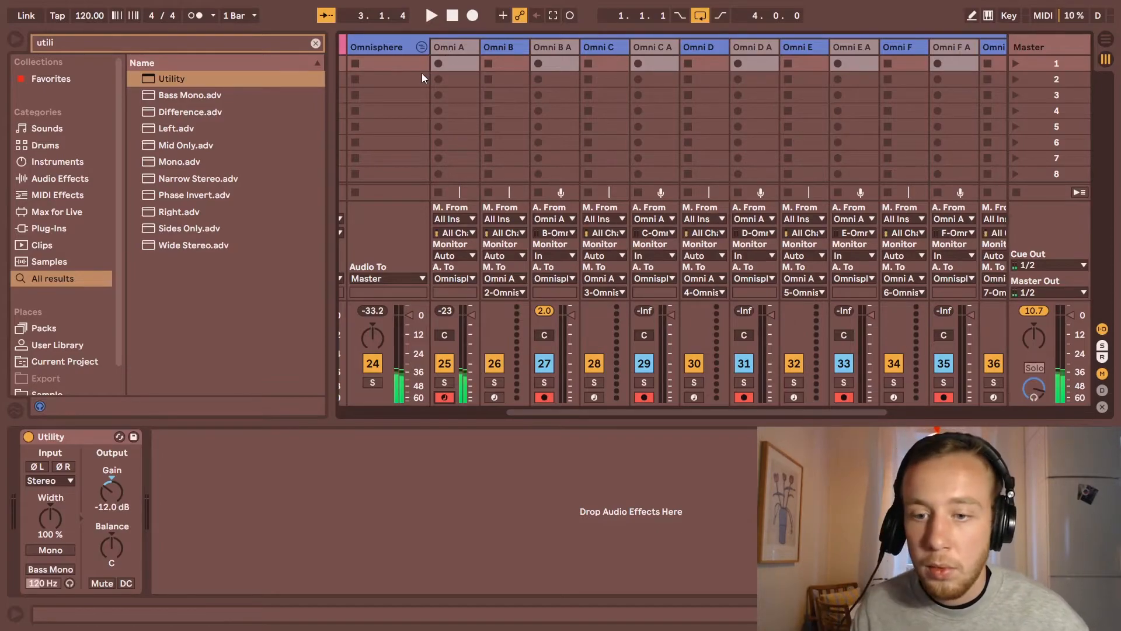
{"action": "left_click", "coordinate": [460, 51]}
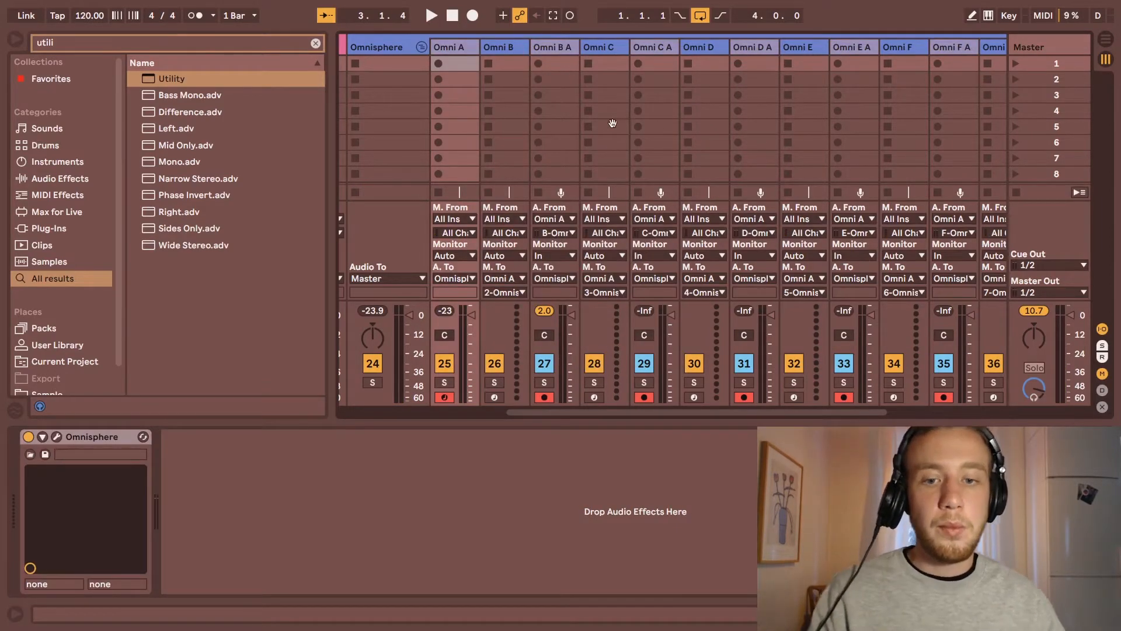
{"action": "left_click", "coordinate": [56, 437]}
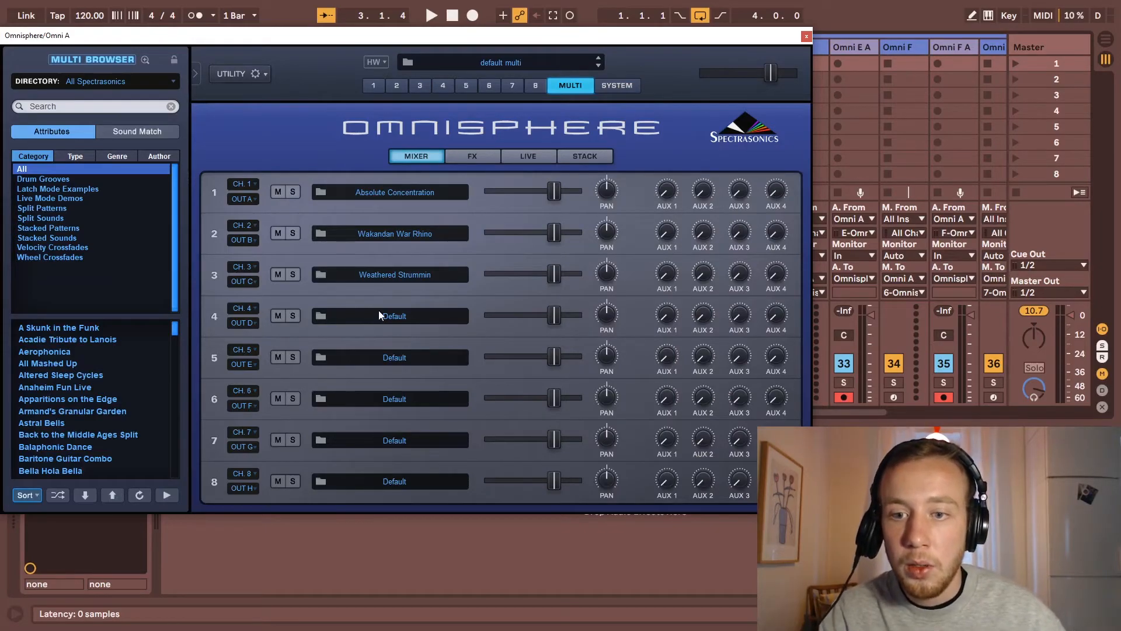
{"action": "left_click", "coordinate": [365, 314]}
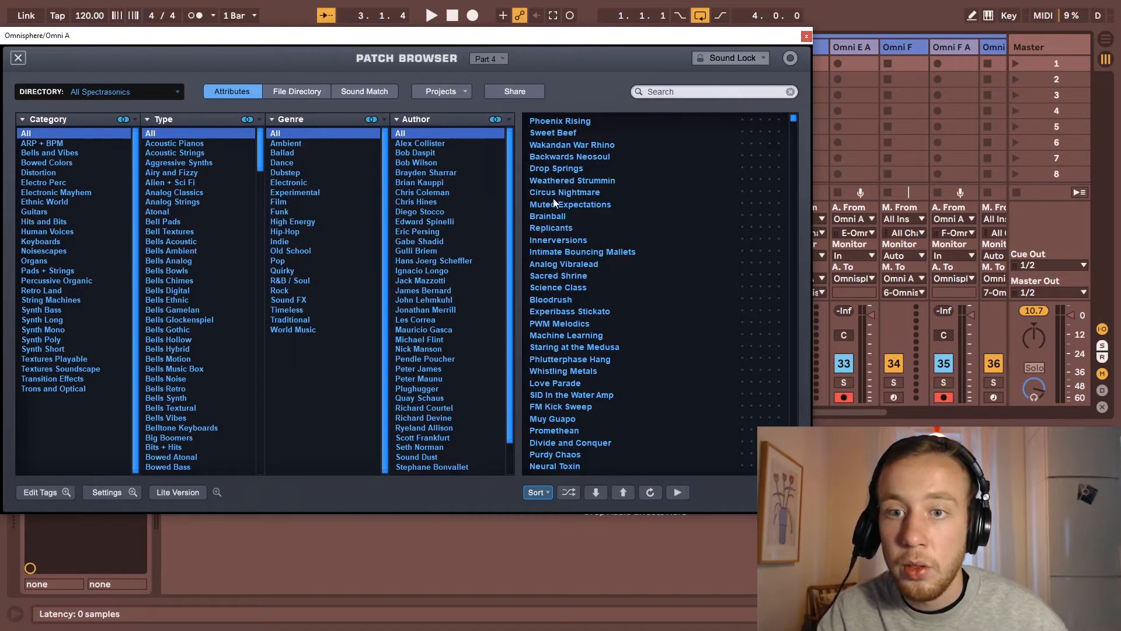
{"action": "scroll", "coordinate": [606, 333], "scroll_direction": "down", "scroll_amount": 5}
{"action": "left_click", "coordinate": [702, 382]}
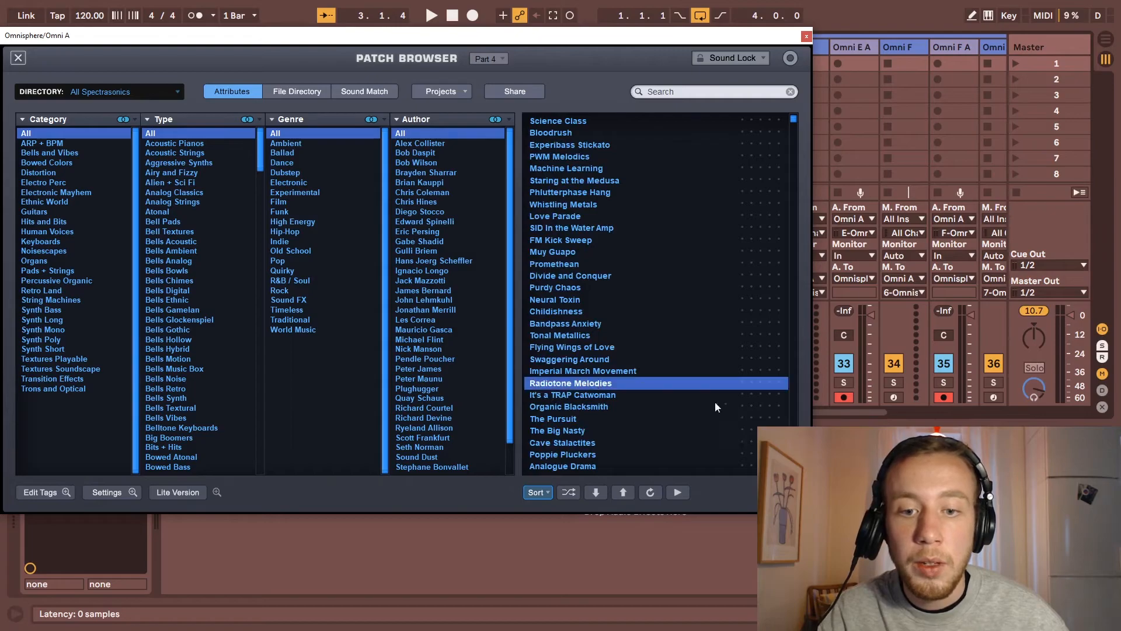
{"action": "left_click", "coordinate": [18, 59]}
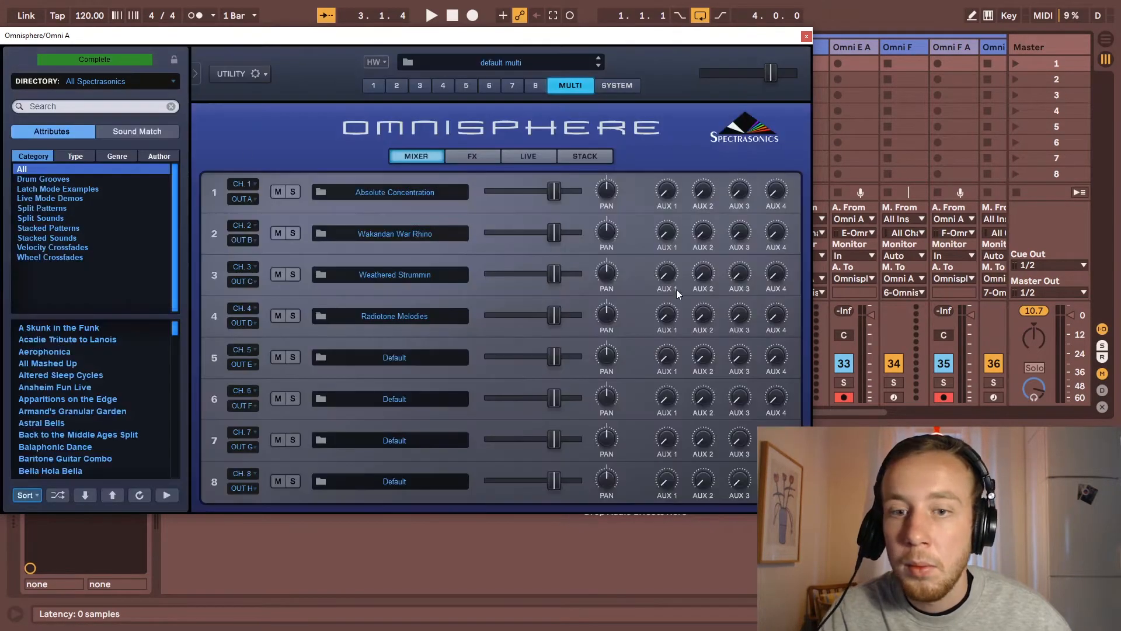
Step: Load the Oskar Matzerath patch into part 5 and Staring at the Medusa into part 7, and close Omnisphere
{"action": "left_click", "coordinate": [405, 363]}
{"action": "left_click", "coordinate": [589, 145]}
{"action": "left_click", "coordinate": [18, 59]}
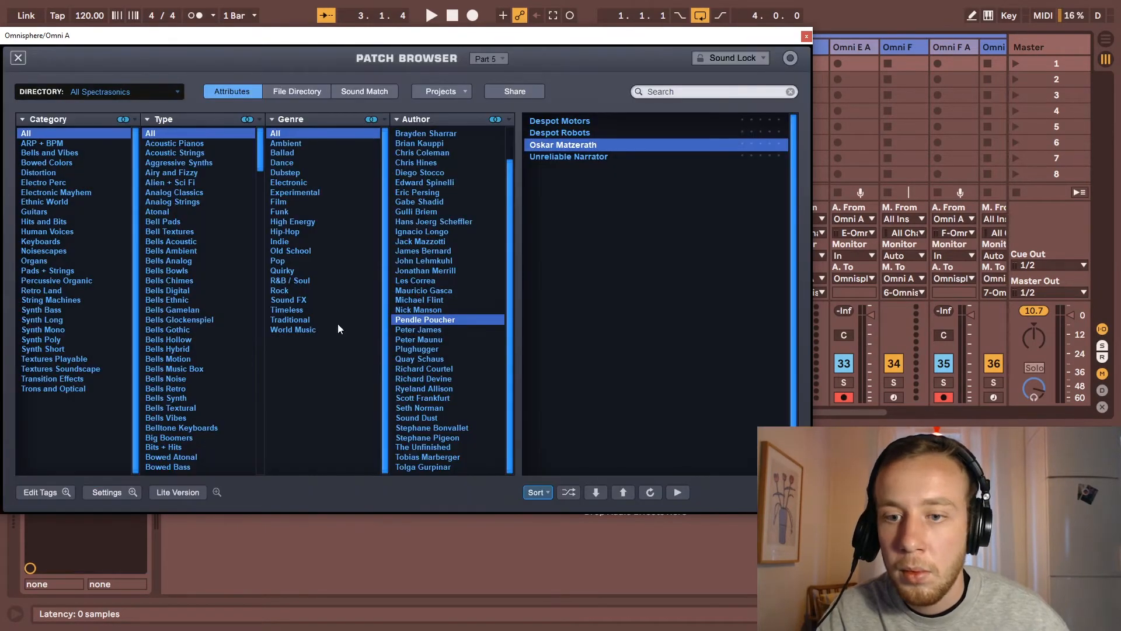
{"action": "scroll", "coordinate": [449, 192], "scroll_direction": "up", "scroll_amount": 2}
{"action": "left_click", "coordinate": [415, 153]}
{"action": "left_click", "coordinate": [18, 59]}
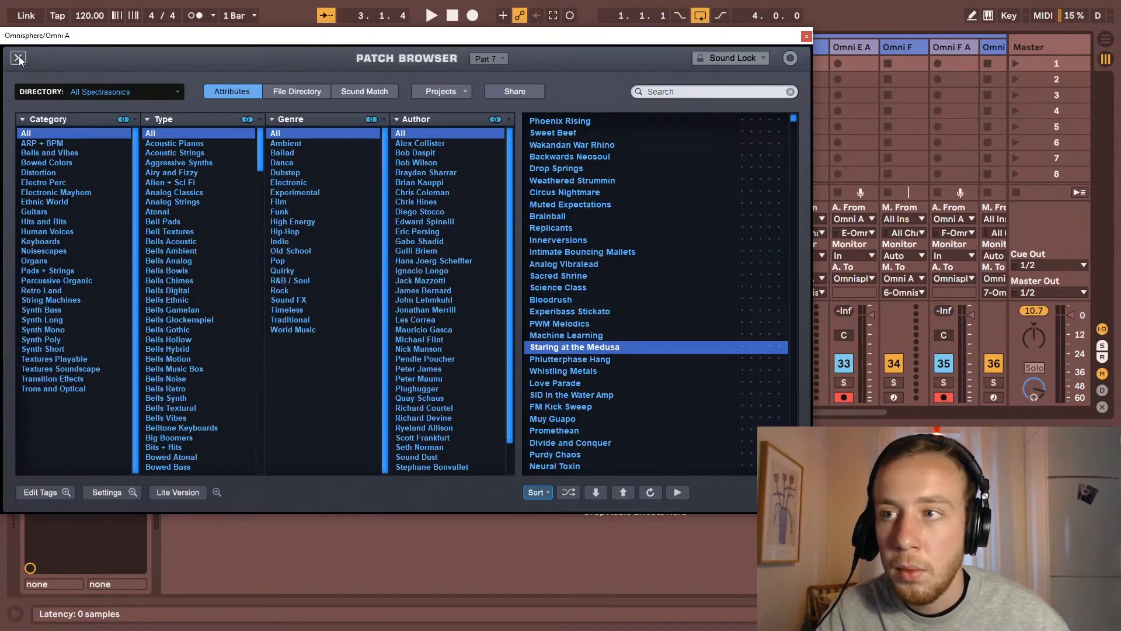
{"action": "left_click", "coordinate": [18, 59]}
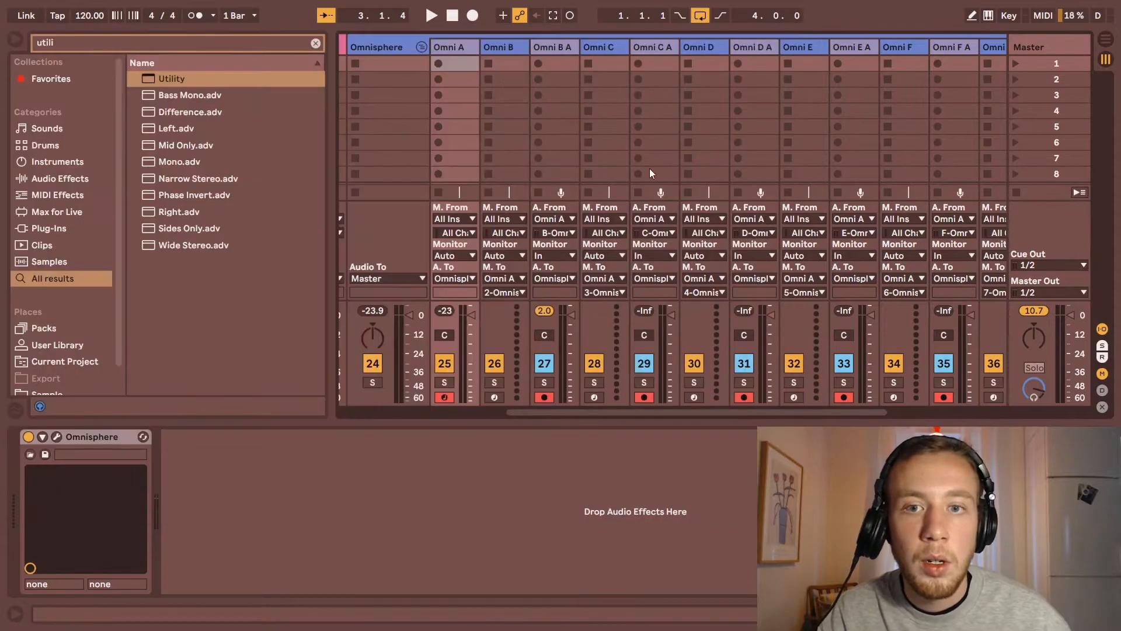
Step: Disarm Omni A and all the Omnisphere audio tracks from Omni B A through Omni H A
{"action": "left_click", "coordinate": [444, 397]}
{"action": "left_click", "coordinate": [544, 397]}
{"action": "left_click", "coordinate": [559, 49]}
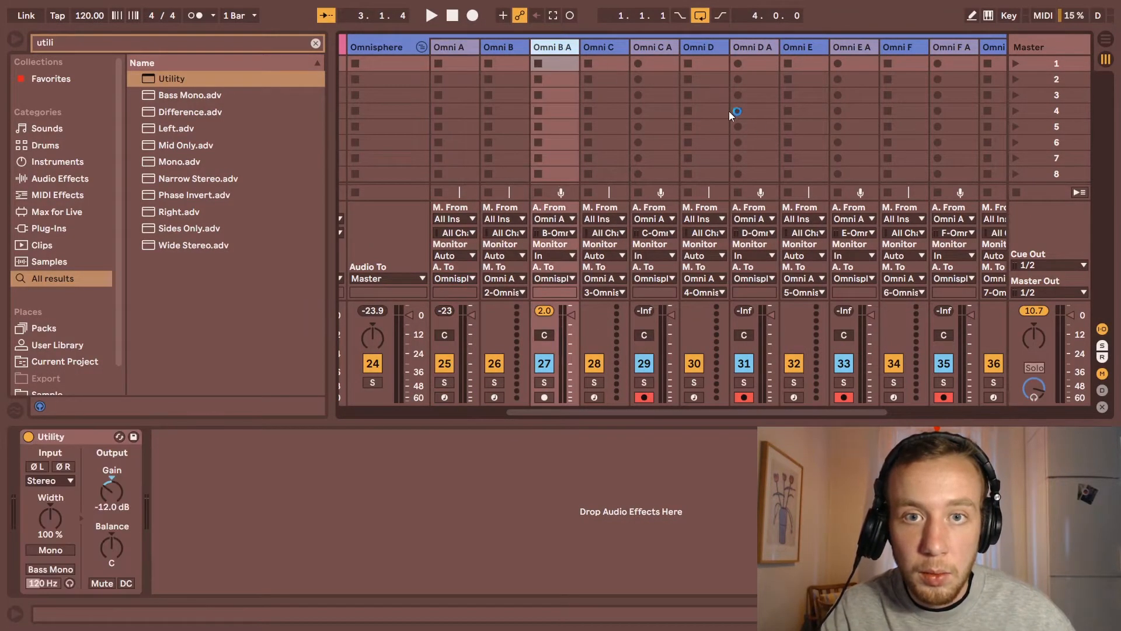
{"action": "left_click_drag", "start_coordinate": [728, 114], "coordinate": [499, 112]}
{"action": "left_click", "coordinate": [909, 397]}
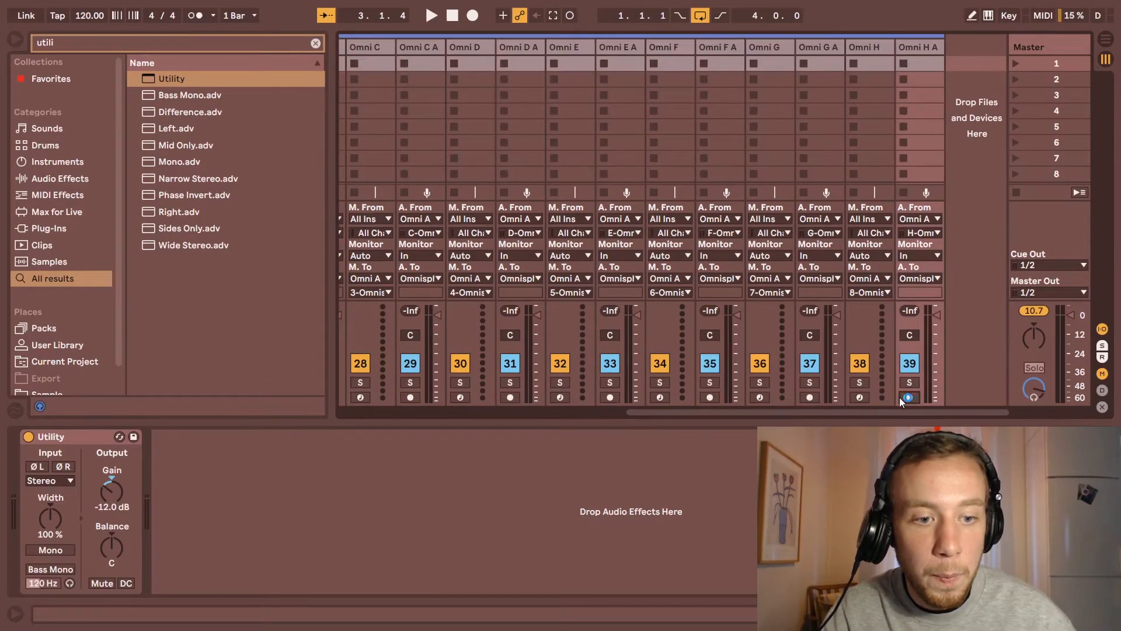
Step: Audition the Omni B through Omni F sounds by arming their MIDI tracks one at a time, ending with Omni F
{"action": "scroll", "coordinate": [453, 173], "scroll_direction": "left", "scroll_amount": 5}
{"action": "left_click", "coordinate": [583, 63]}
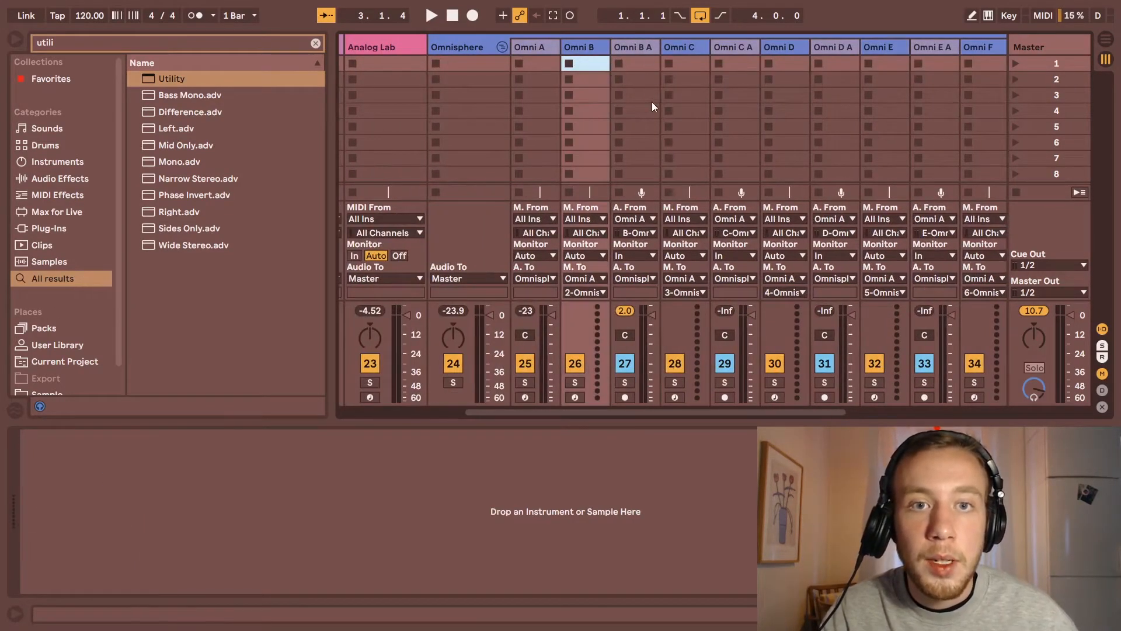
{"action": "left_click", "coordinate": [576, 397]}
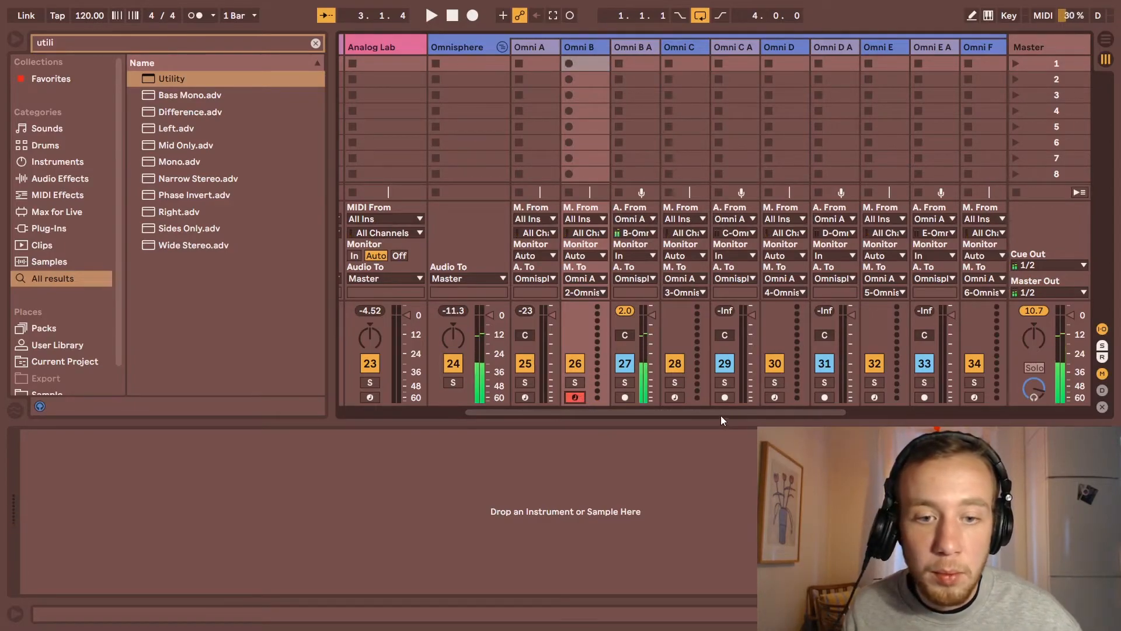
{"action": "left_click", "coordinate": [674, 397]}
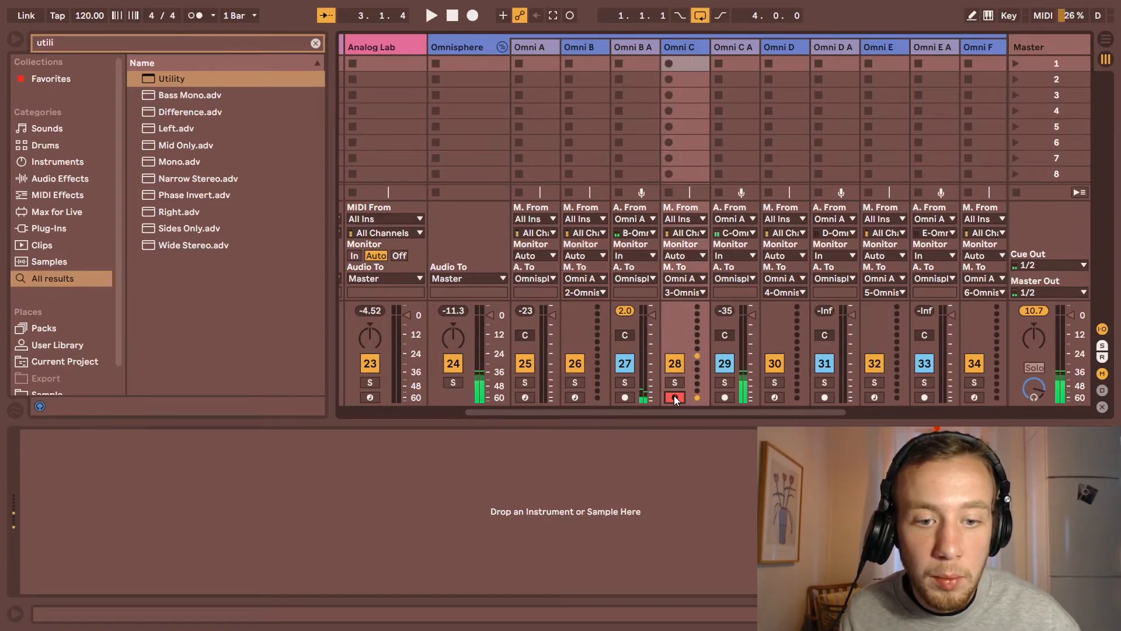
{"action": "left_click", "coordinate": [676, 397]}
{"action": "left_click", "coordinate": [774, 398]}
{"action": "left_click", "coordinate": [774, 398]}
{"action": "left_click", "coordinate": [873, 397]}
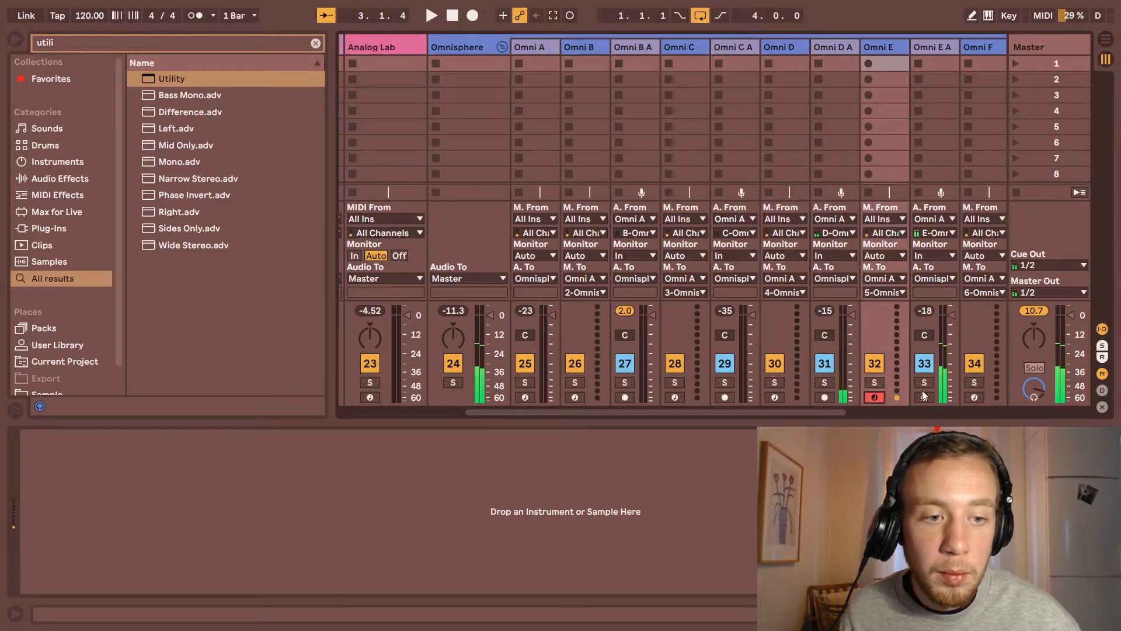
{"action": "left_click", "coordinate": [975, 397]}
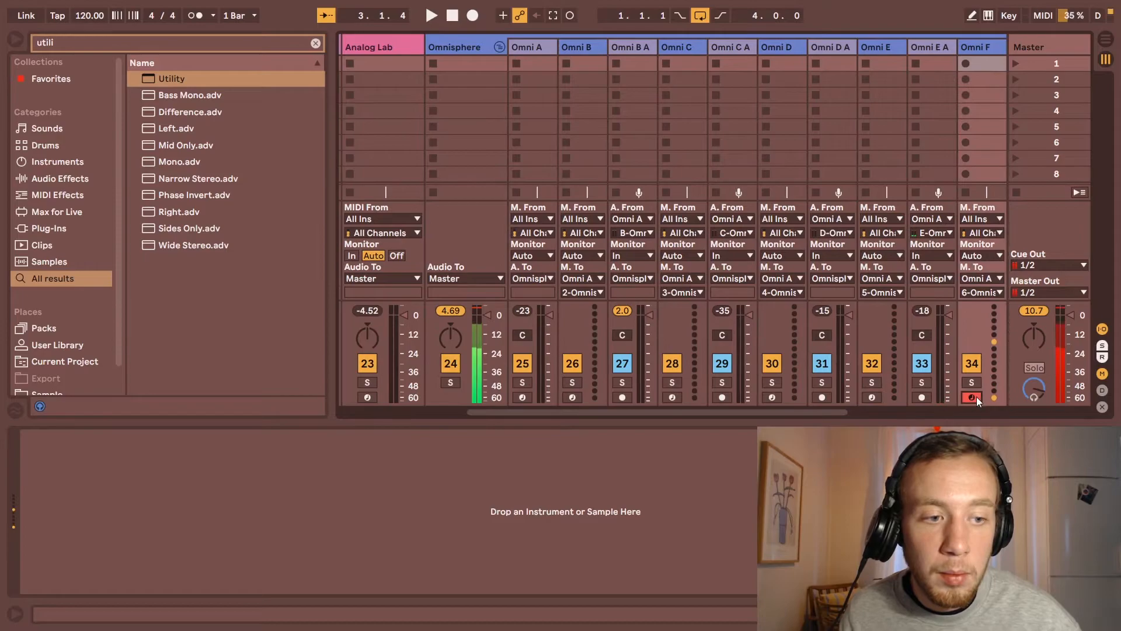
{"action": "scroll", "coordinate": [828, 384], "scroll_direction": "right", "scroll_amount": 5}
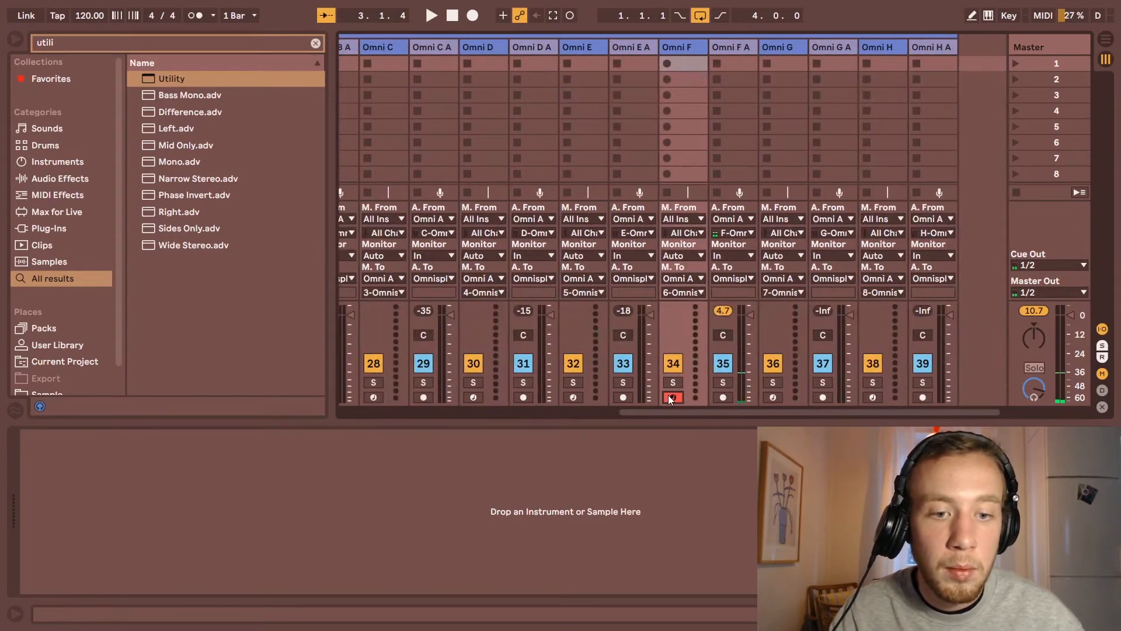
{"action": "left_click", "coordinate": [740, 46]}
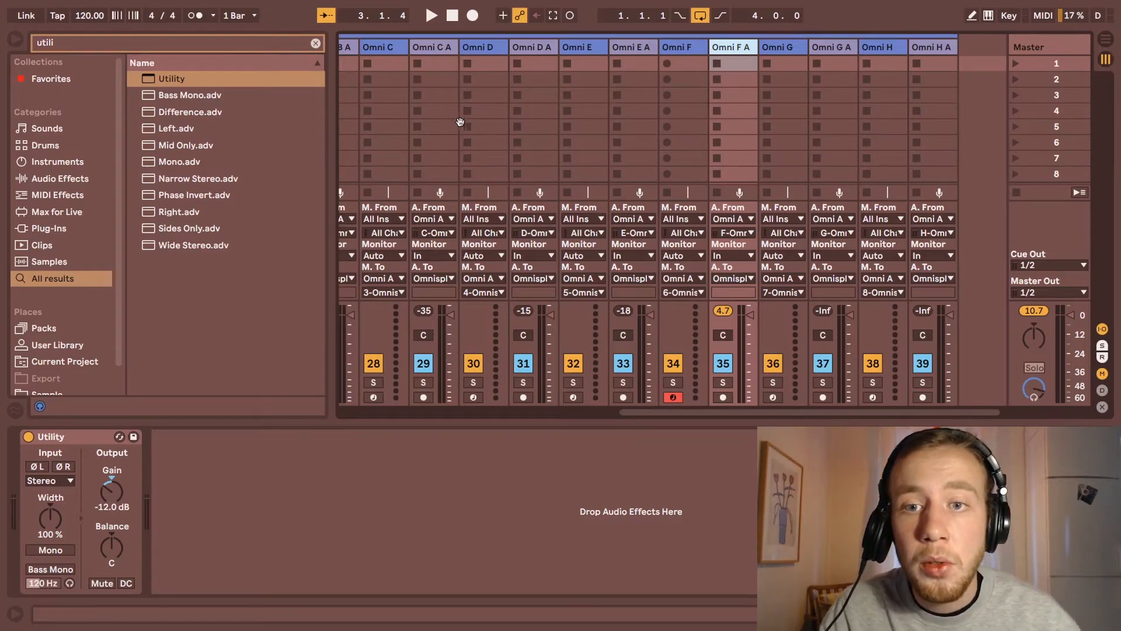
Step: Open the EZkeys instrument on the EZkeys track and add four chord blocks to its song track
{"action": "scroll", "coordinate": [699, 90], "scroll_direction": "left", "scroll_amount": 4}
{"action": "scroll", "coordinate": [698, 91], "scroll_direction": "left", "scroll_amount": 1}
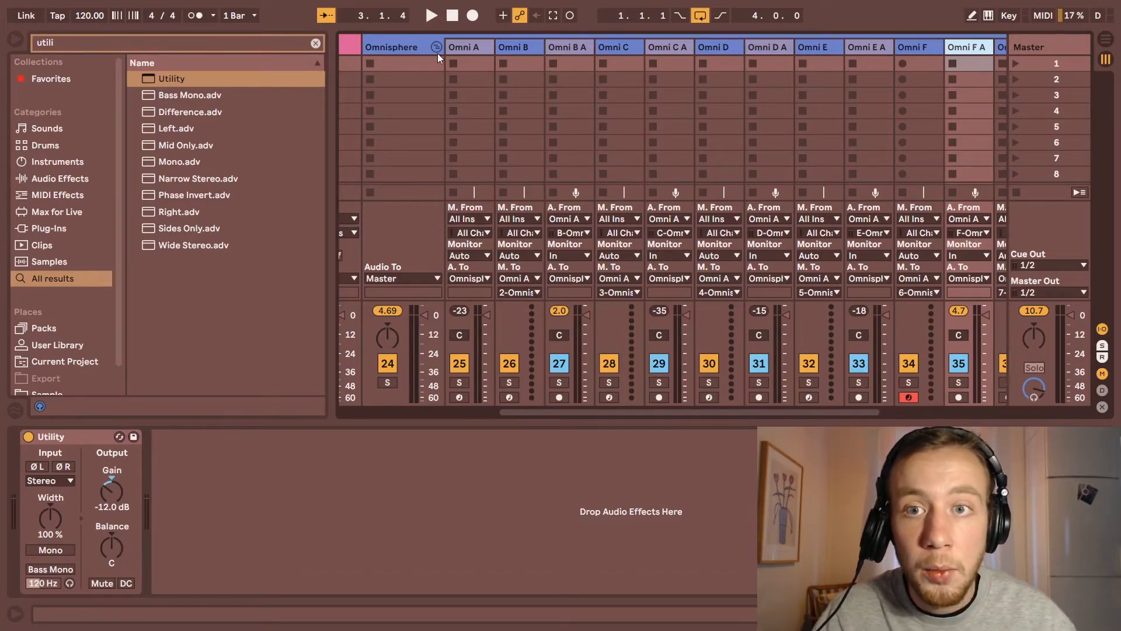
{"action": "scroll", "coordinate": [463, 68], "scroll_direction": "left", "scroll_amount": 5}
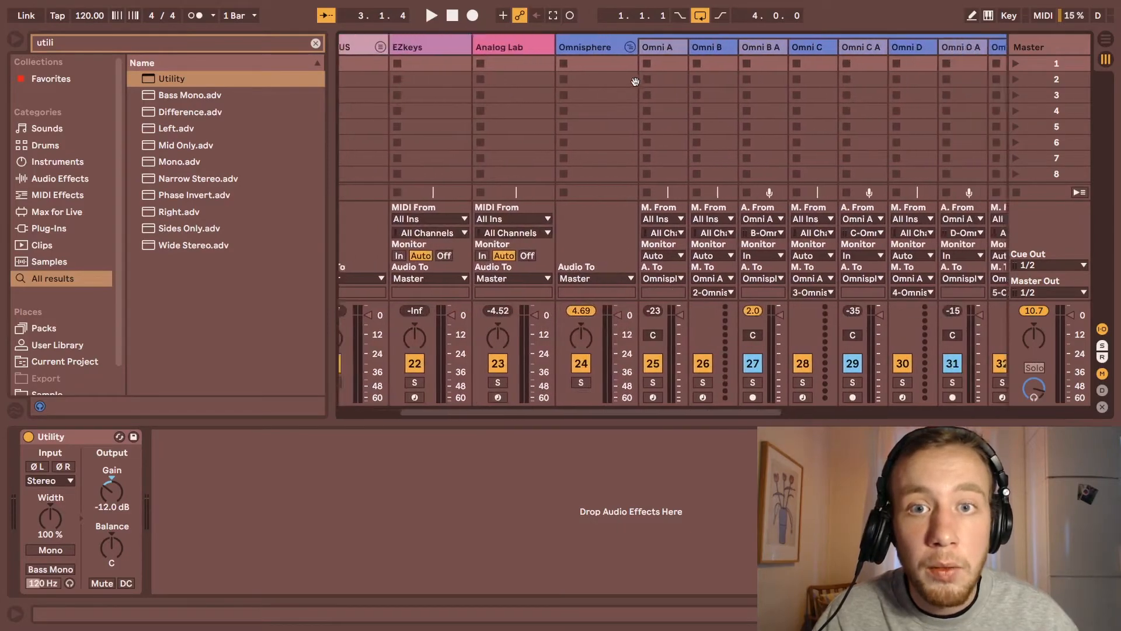
{"action": "scroll", "coordinate": [403, 67], "scroll_direction": "left", "scroll_amount": 5}
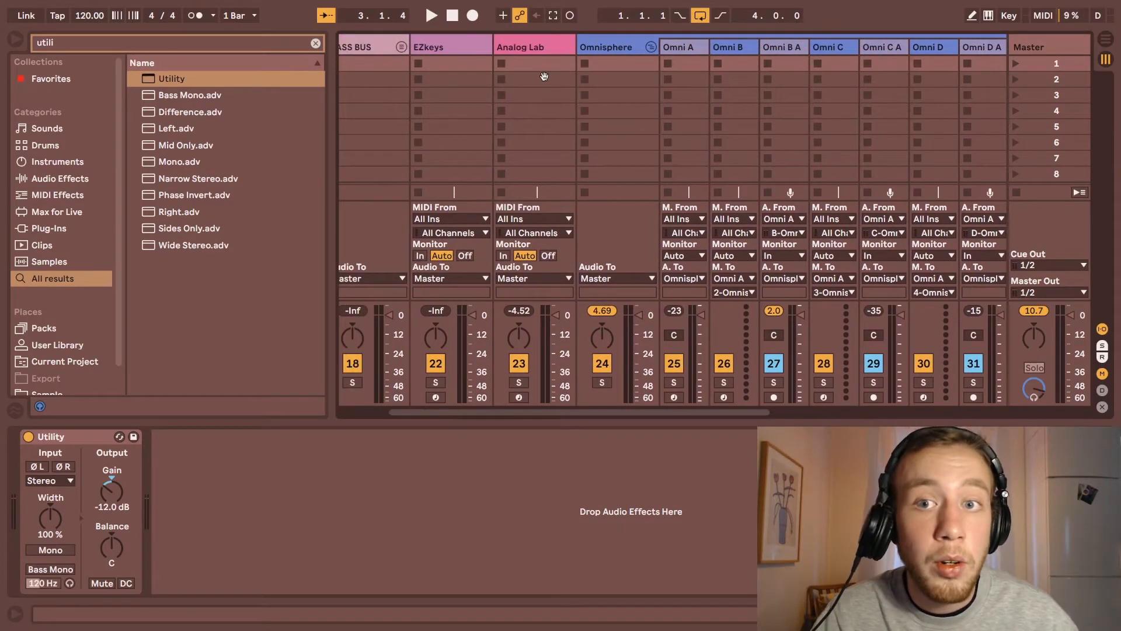
{"action": "left_click", "coordinate": [448, 52]}
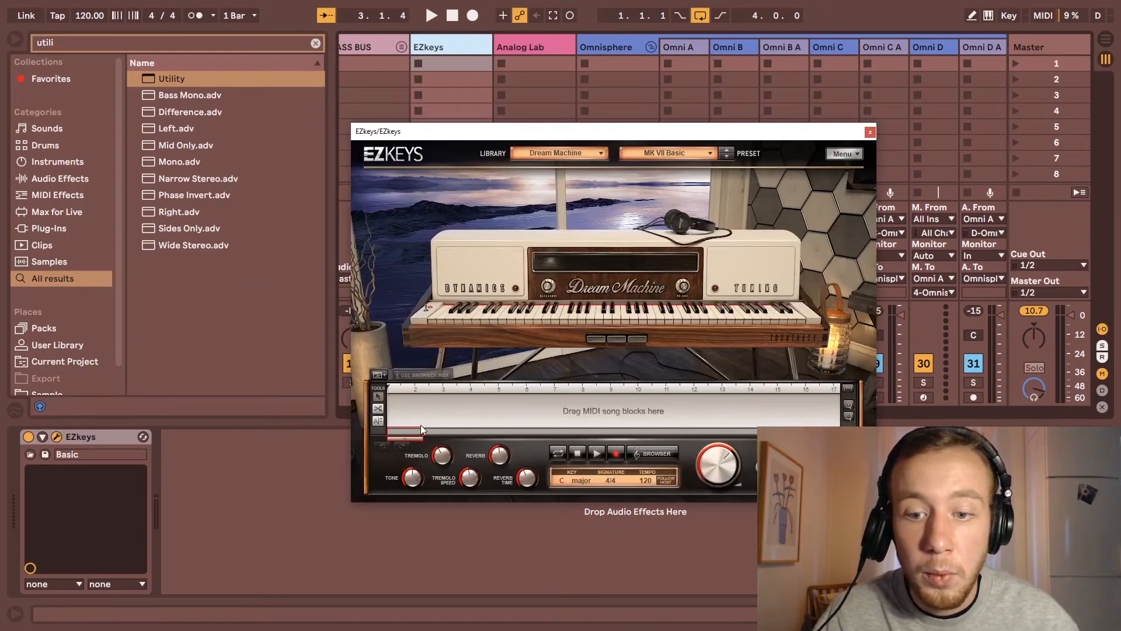
{"action": "left_click", "coordinate": [382, 373]}
{"action": "left_click", "coordinate": [383, 374]}
{"action": "left_click", "coordinate": [383, 374]}
{"action": "left_click", "coordinate": [382, 374]}
Step: Set the second, third and fourth EZkeys chord blocks to Em, Am and F, and play back the progression
{"action": "left_click", "coordinate": [425, 412]}
{"action": "left_click", "coordinate": [431, 373]}
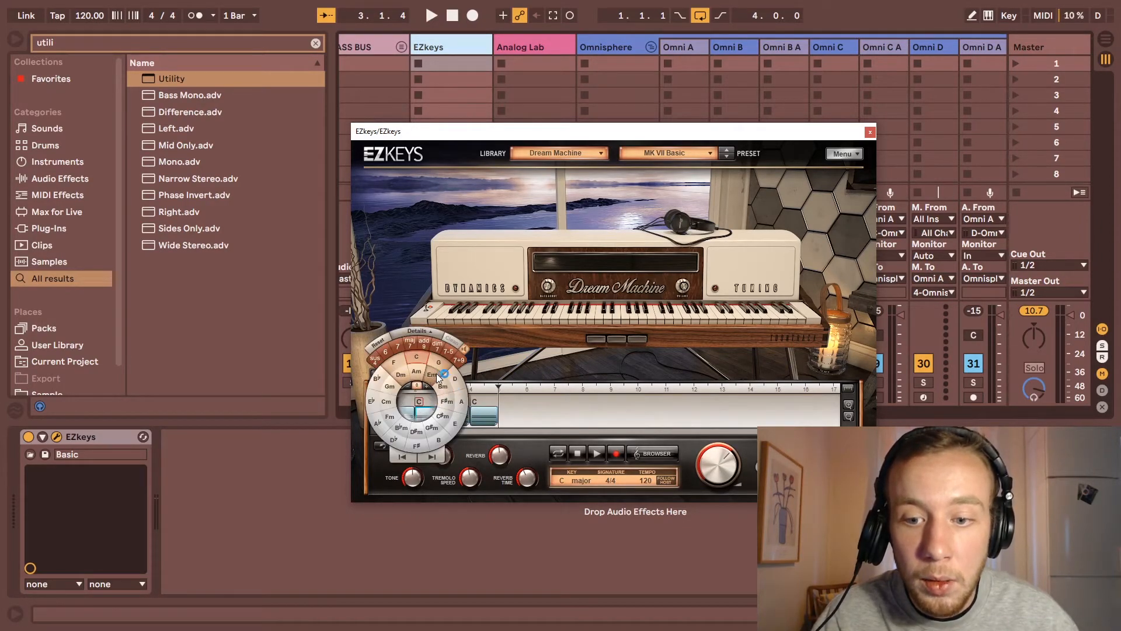
{"action": "left_click", "coordinate": [454, 412]}
{"action": "left_click", "coordinate": [446, 370]}
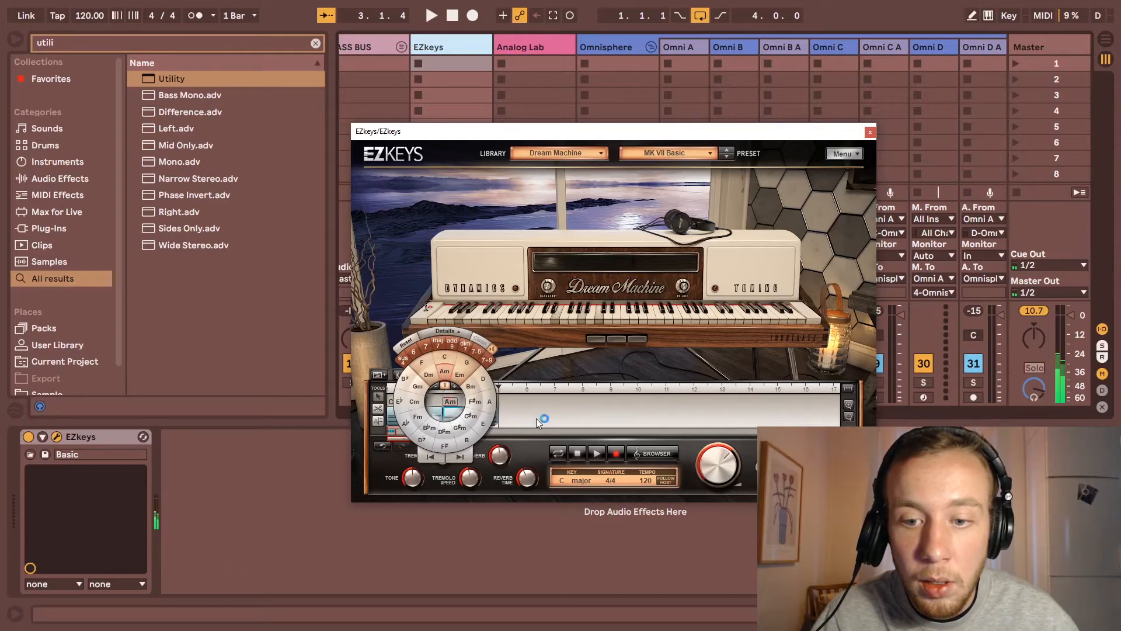
{"action": "left_click", "coordinate": [476, 411]}
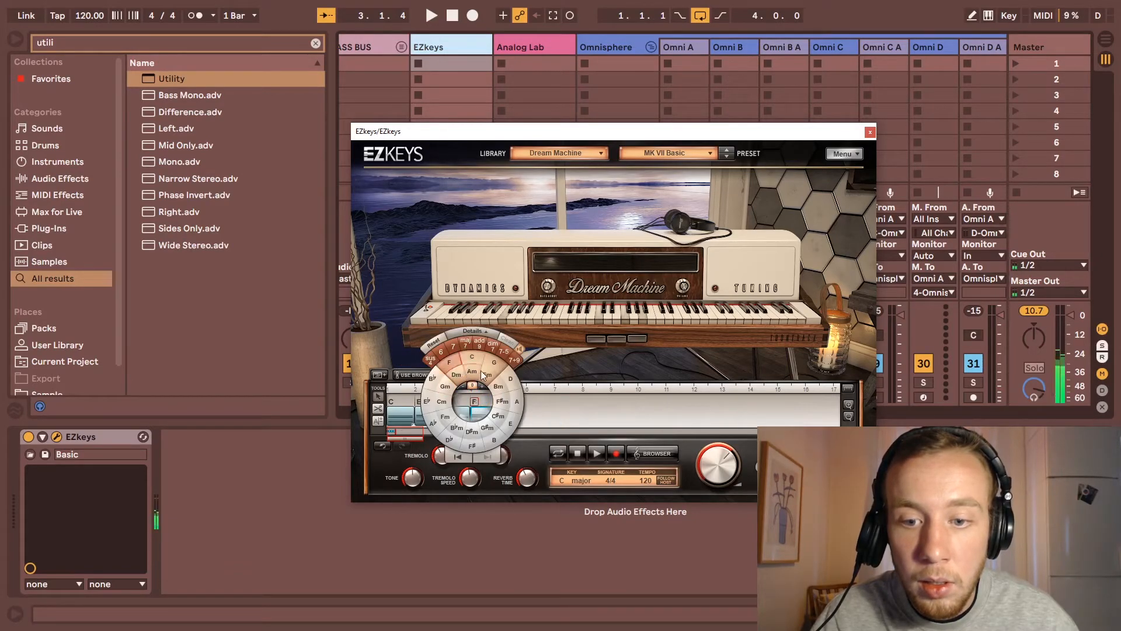
{"action": "left_click", "coordinate": [511, 377]}
{"action": "key", "text": "space"}
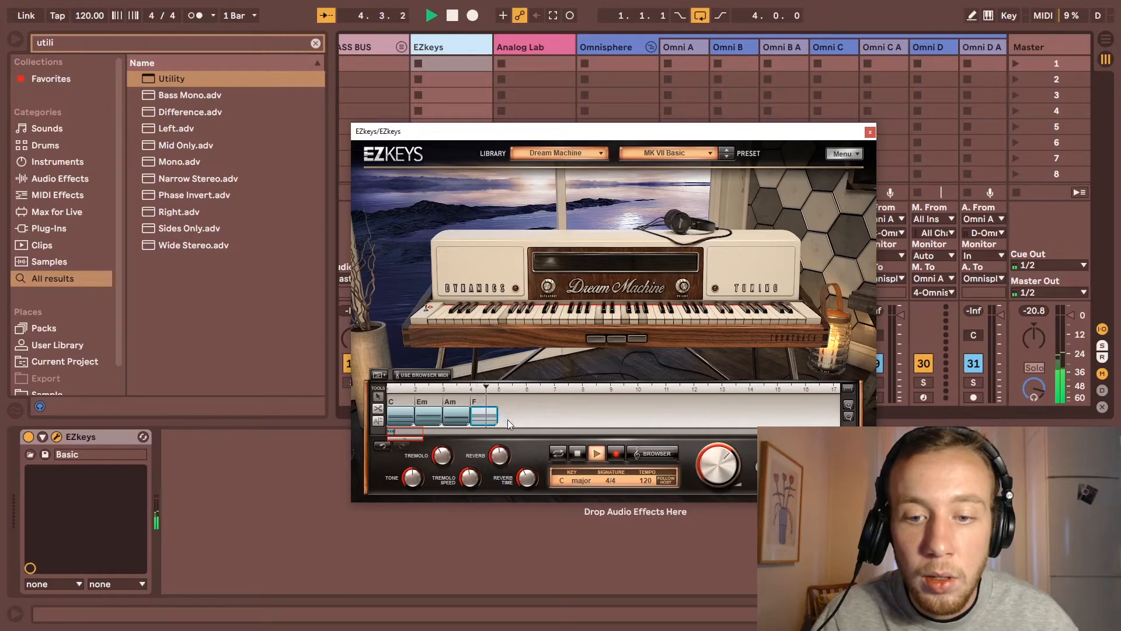
{"action": "key", "text": "space"}
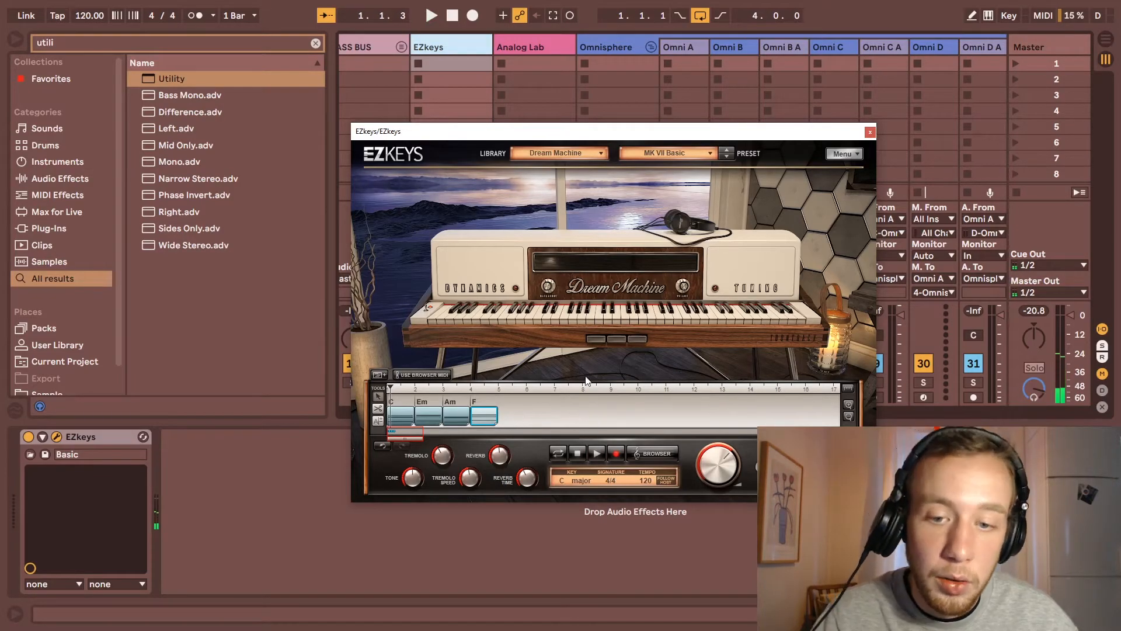
Step: Copy the whole EZkeys chord progression into the first clip slot of Omni B and launch the clip
{"action": "left_click_drag", "start_coordinate": [543, 133], "coordinate": [268, 130]}
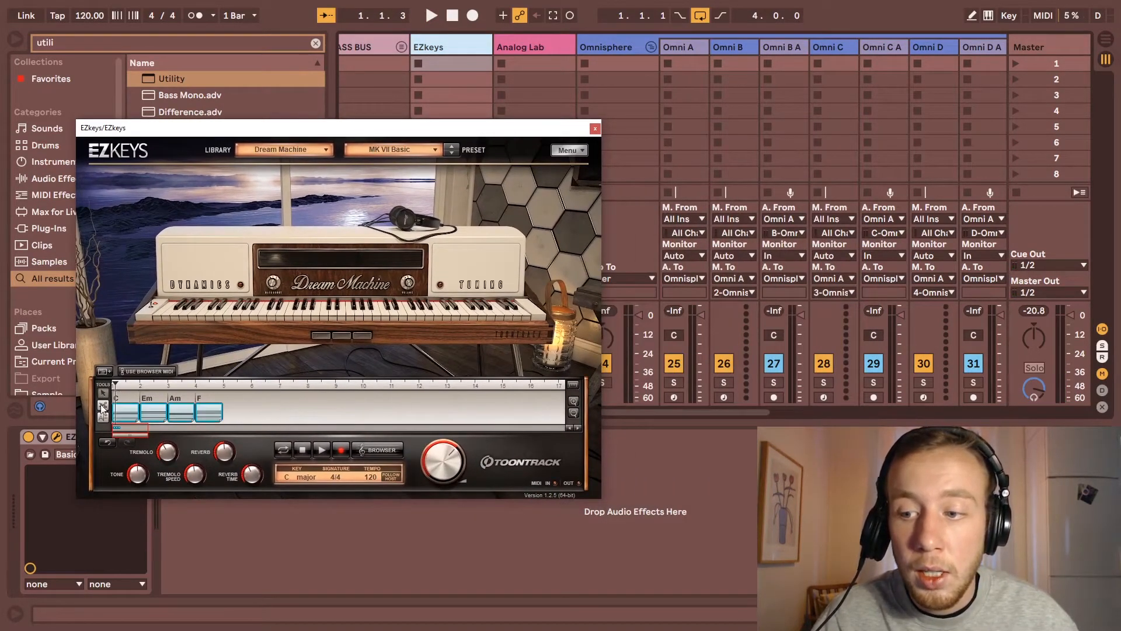
{"action": "left_click_drag", "start_coordinate": [749, 66], "coordinate": [737, 66]}
{"action": "left_click", "coordinate": [716, 63]}
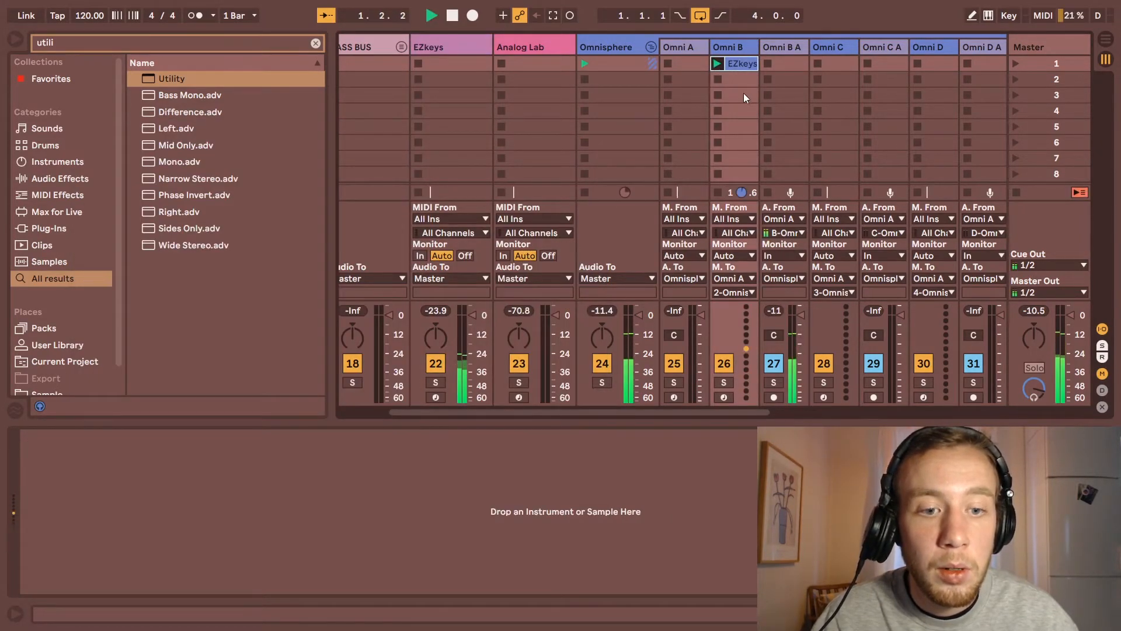
Step: Remove all chord blocks from the EZkeys song track and close the instrument
{"action": "left_click", "coordinate": [453, 45]}
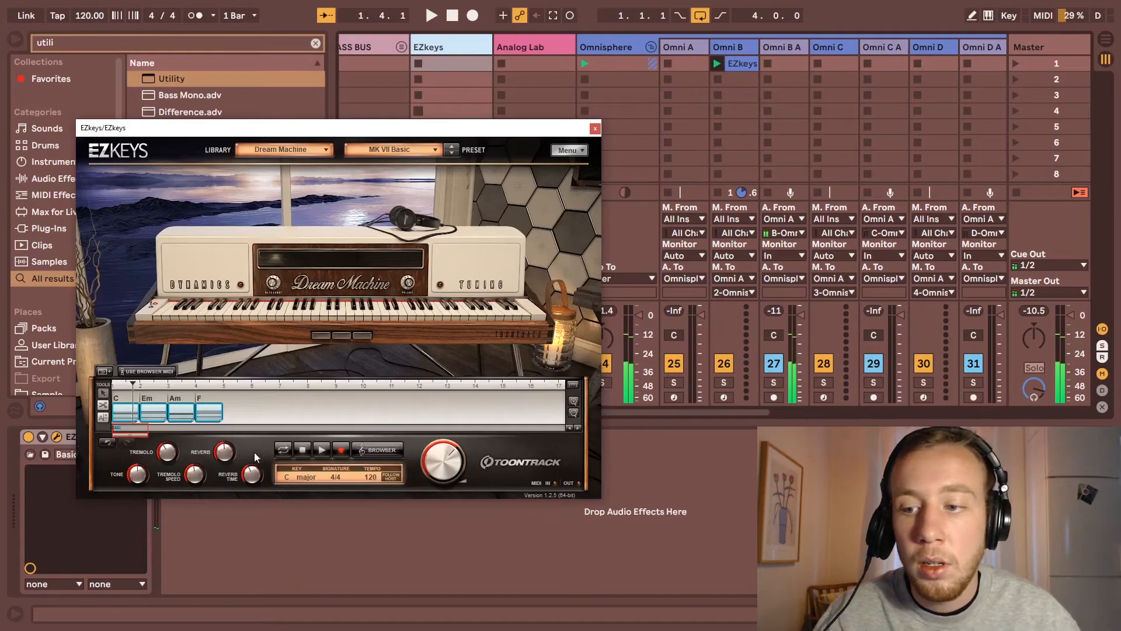
{"action": "right_click", "coordinate": [206, 415]}
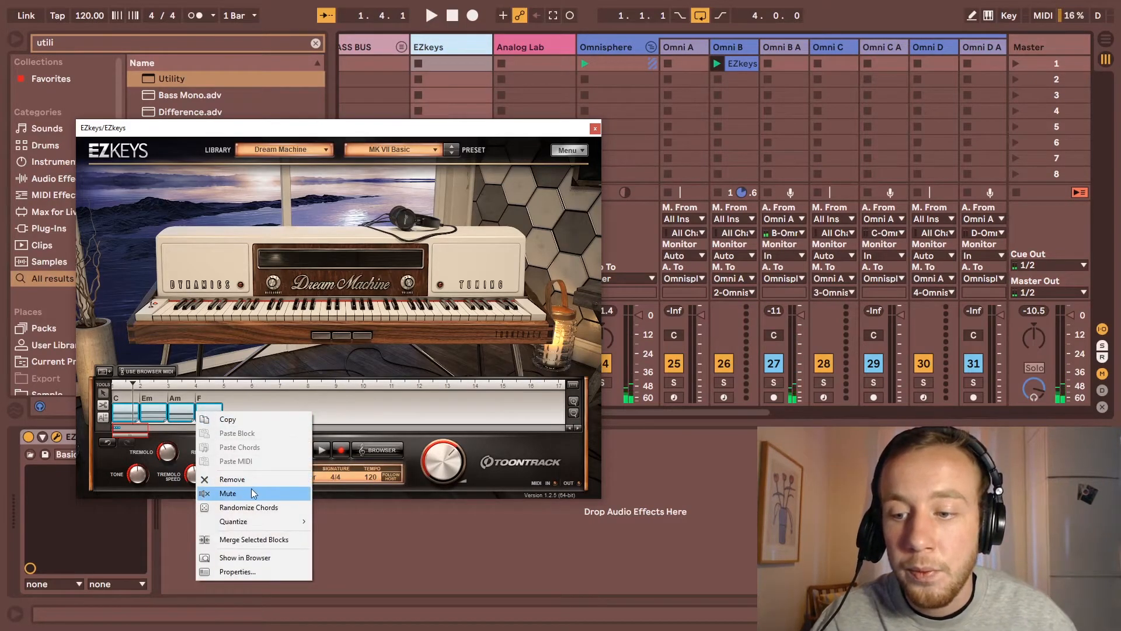
{"action": "left_click", "coordinate": [222, 479]}
{"action": "left_click", "coordinate": [595, 128]}
Step: Move the EZkeys clip to Omni C, Omni D and Omni E in turn, auditioning the progression on each sound
{"action": "left_click_drag", "start_coordinate": [739, 63], "coordinate": [814, 69]}
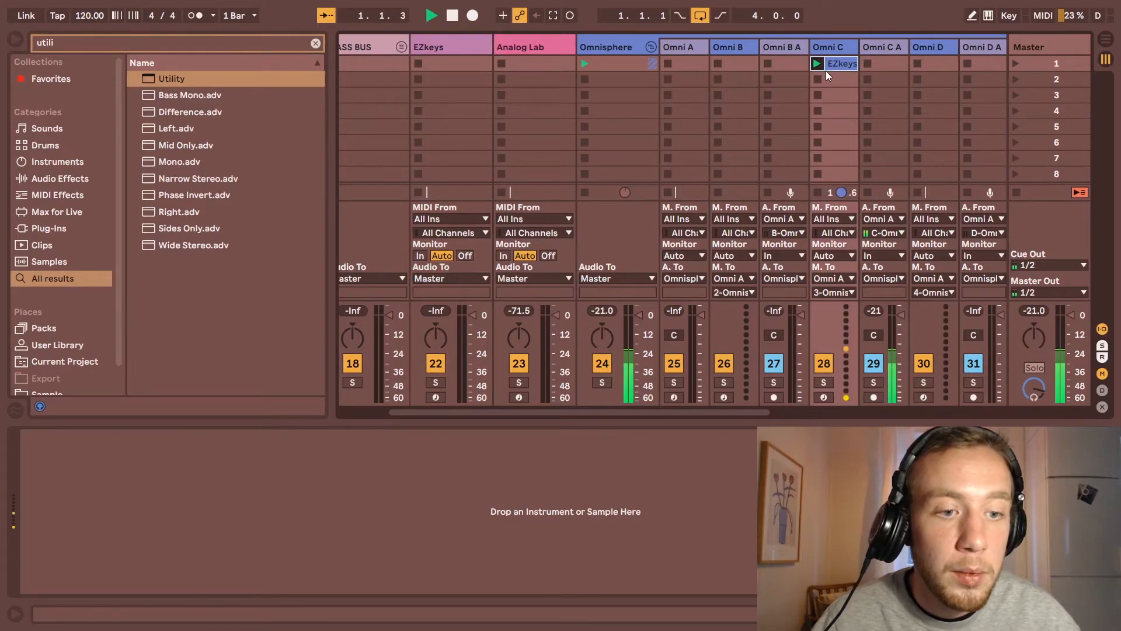
{"action": "scroll", "coordinate": [401, 168], "scroll_direction": "right", "scroll_amount": 10}
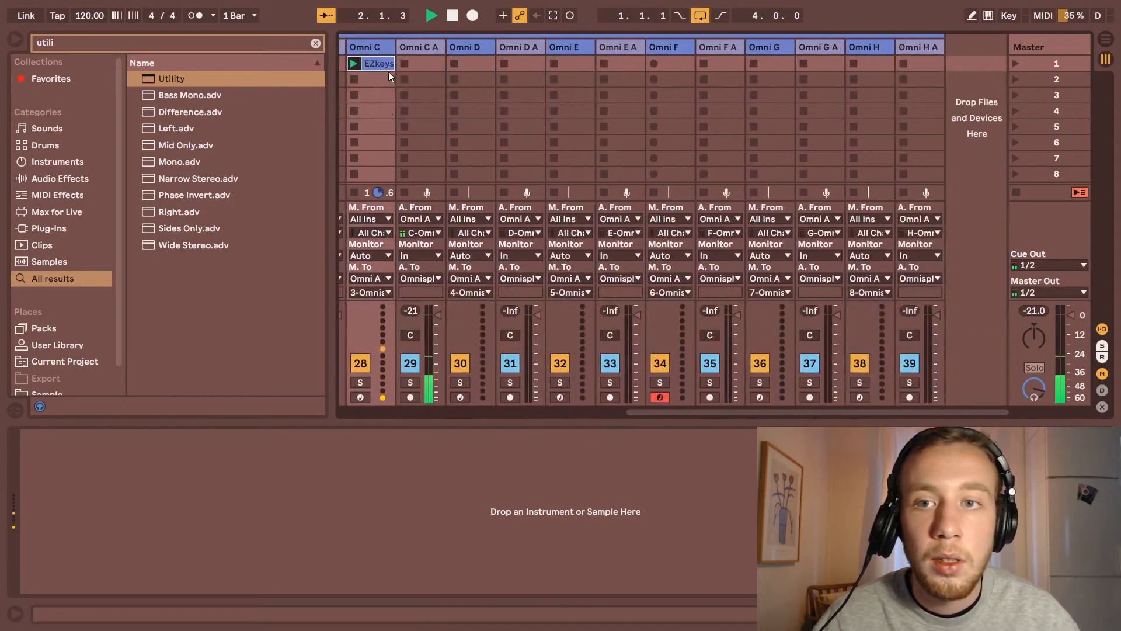
{"action": "left_click_drag", "start_coordinate": [387, 65], "coordinate": [459, 61]}
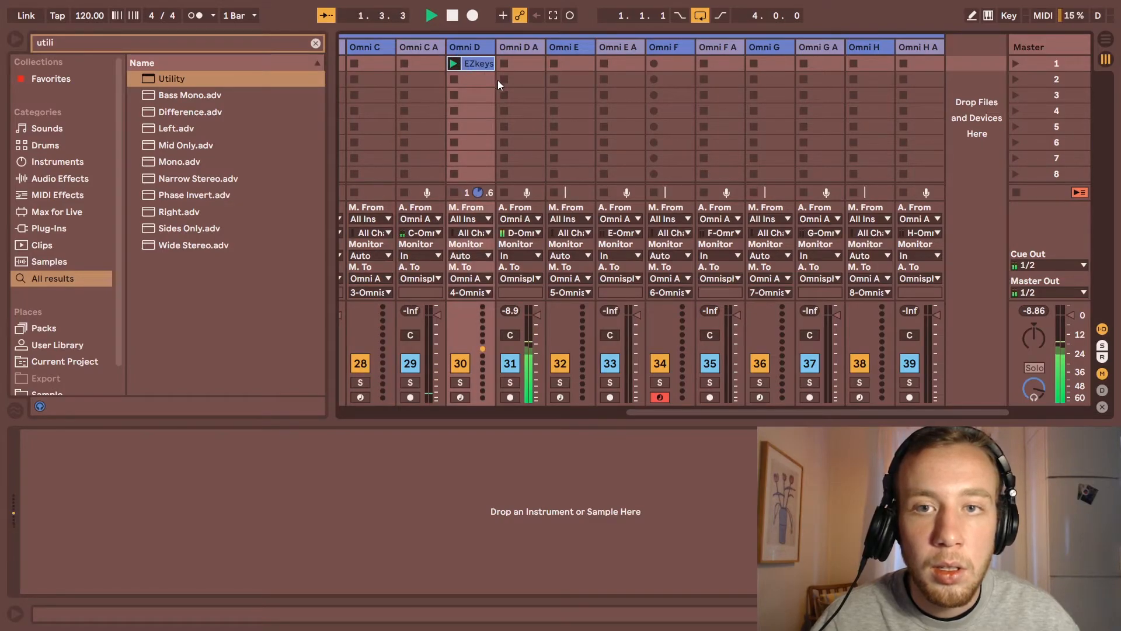
{"action": "left_click_drag", "start_coordinate": [480, 68], "coordinate": [561, 68]}
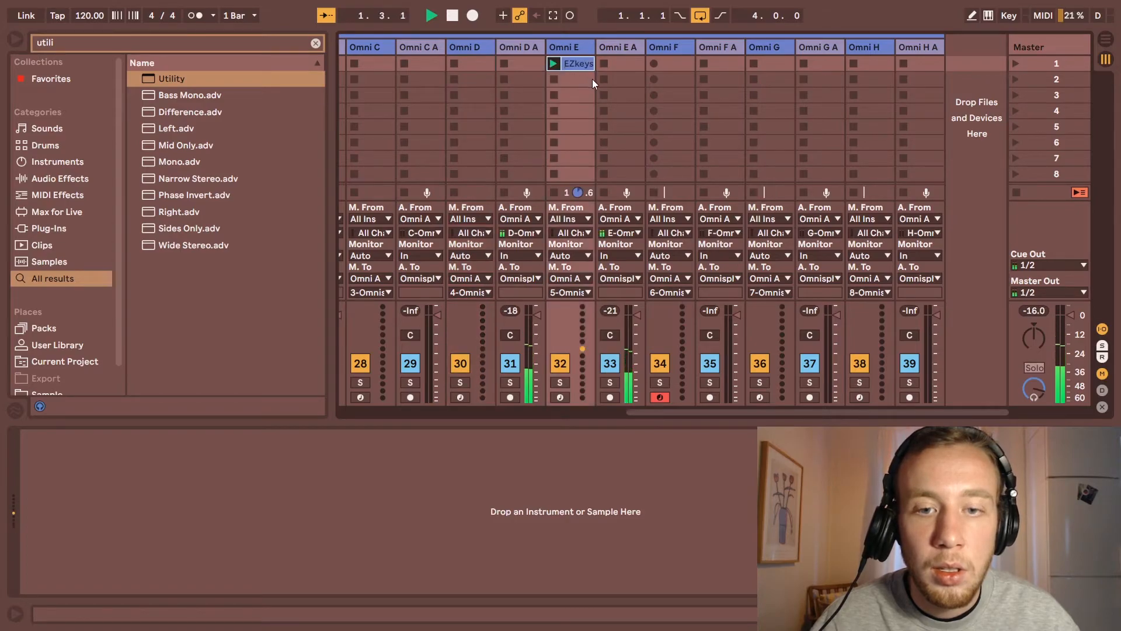
Step: Move the EZkeys clip to Omni F and Omni G in turn, auditioning the progression on each sound
{"action": "key", "text": "space"}
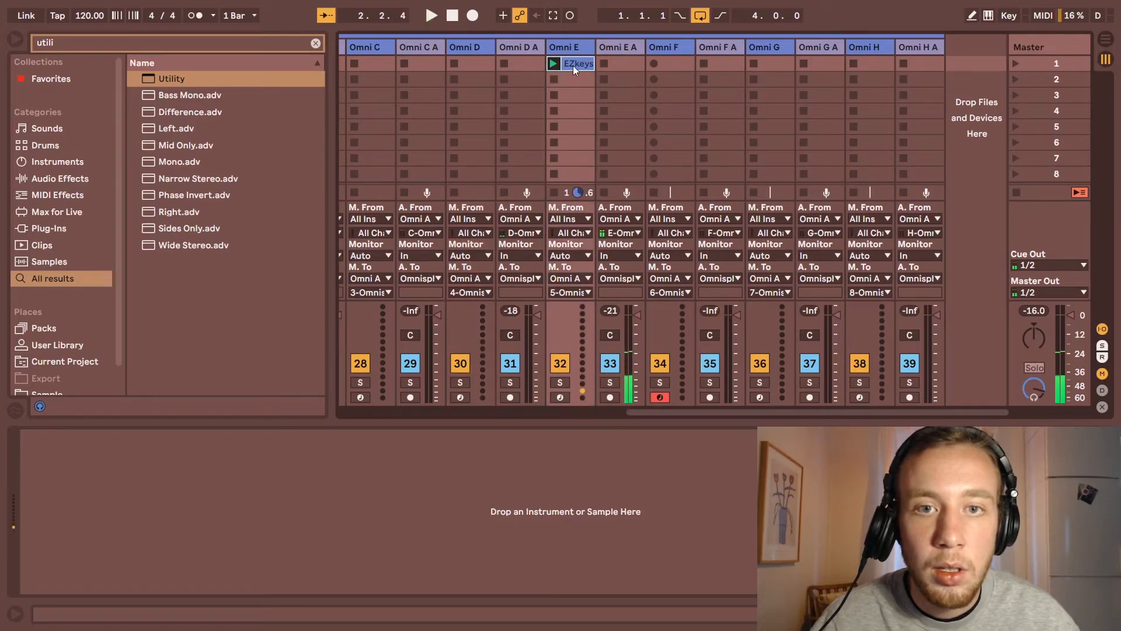
{"action": "left_click_drag", "start_coordinate": [678, 65], "coordinate": [769, 68]}
{"action": "key", "text": "space"}
{"action": "key", "text": "space"}
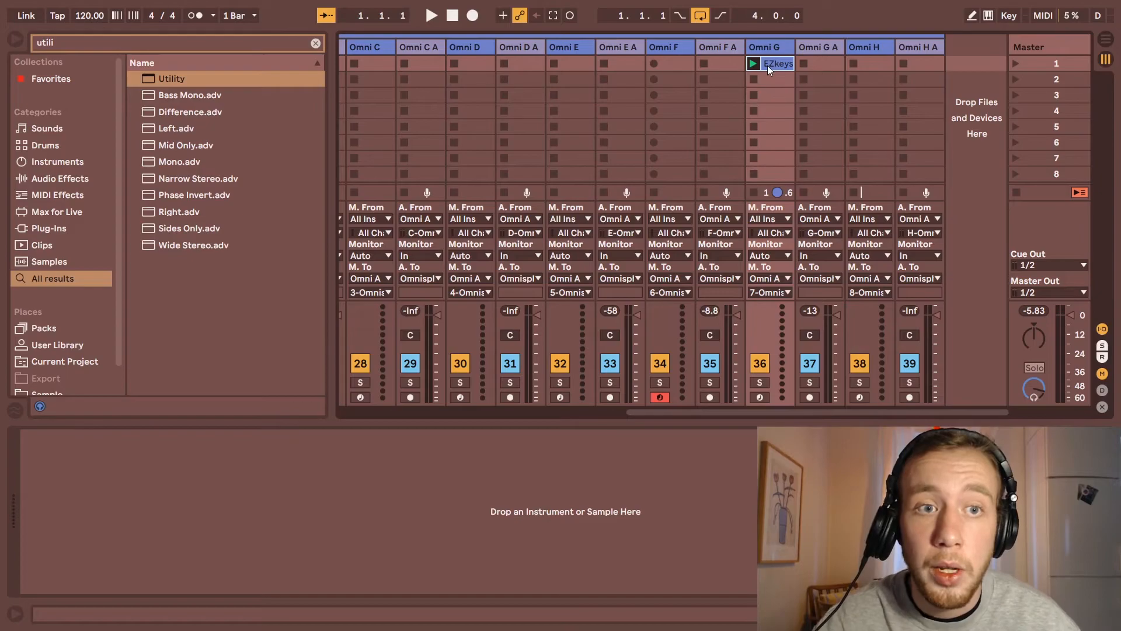
Step: Delete the EZkeys clip from Omni G and fold the Omnisphere group
{"action": "key", "text": "Delete"}
{"action": "scroll", "coordinate": [415, 79], "scroll_direction": "left", "scroll_amount": 3}
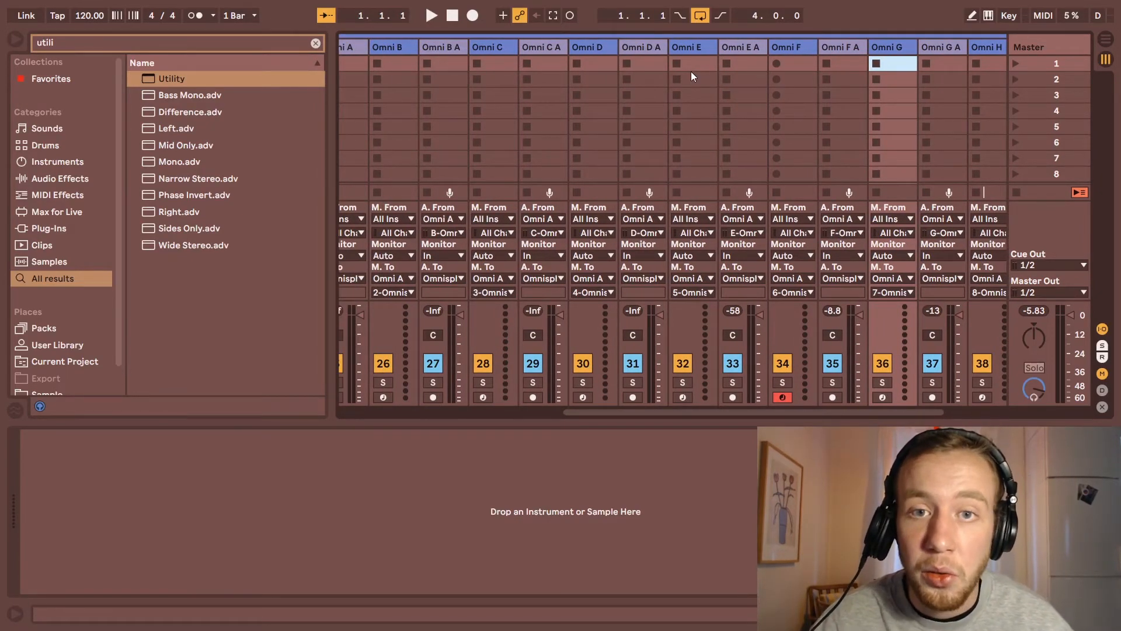
{"action": "scroll", "coordinate": [492, 38], "scroll_direction": "left", "scroll_amount": 5}
{"action": "left_click", "coordinate": [511, 41]}
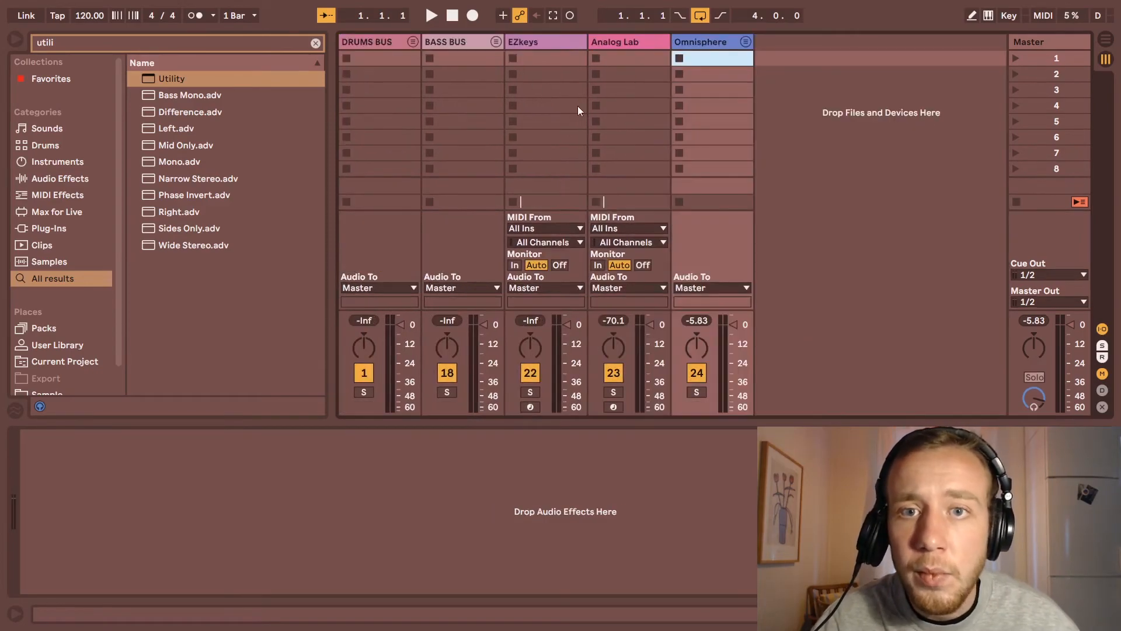
{"action": "left_click", "coordinate": [833, 72]}
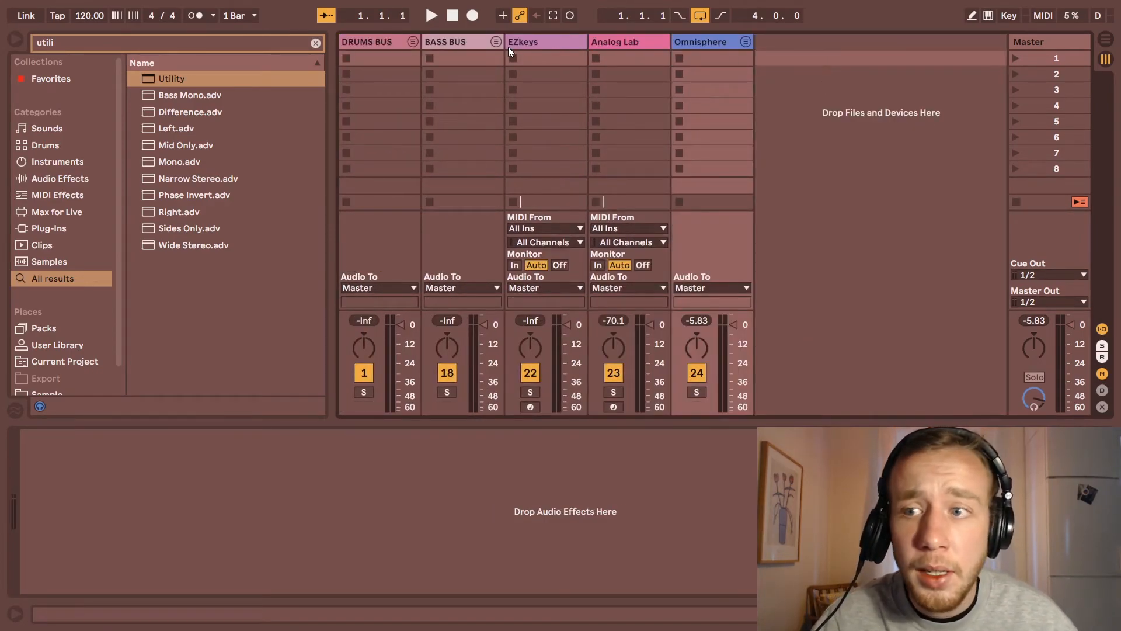
Step: Clear the browser search and load the Lounge Lizard EP-4 plug-in on a new track after the Omnisphere group
{"action": "left_click", "coordinate": [312, 46]}
{"action": "left_click", "coordinate": [49, 228]}
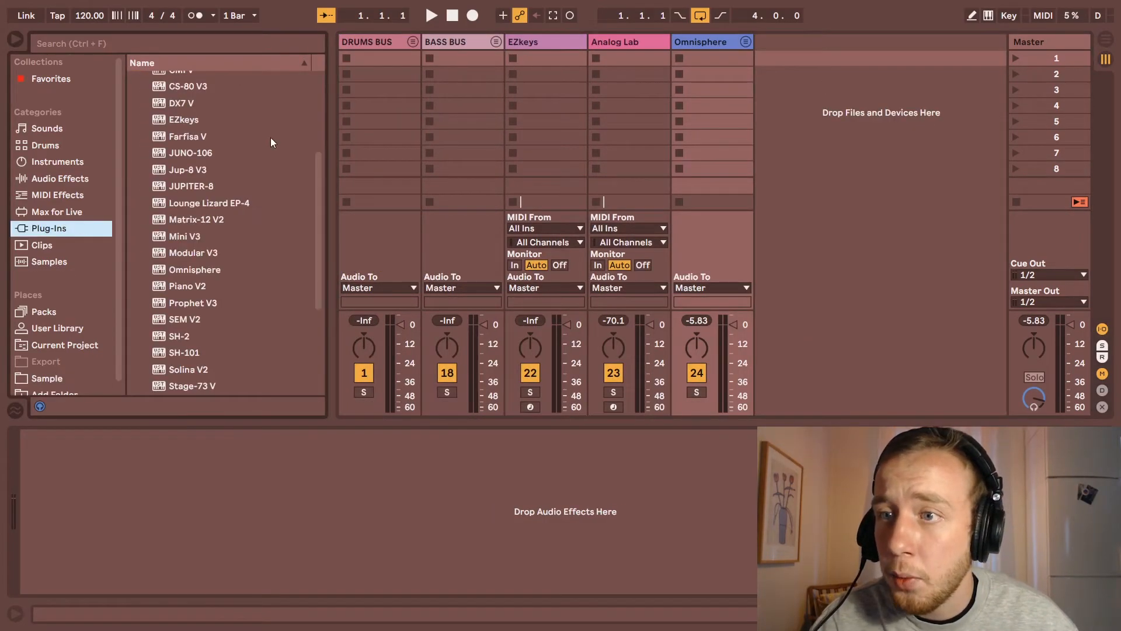
{"action": "scroll", "coordinate": [268, 209], "scroll_direction": "down", "scroll_amount": 5}
{"action": "scroll", "coordinate": [265, 234], "scroll_direction": "up", "scroll_amount": 2}
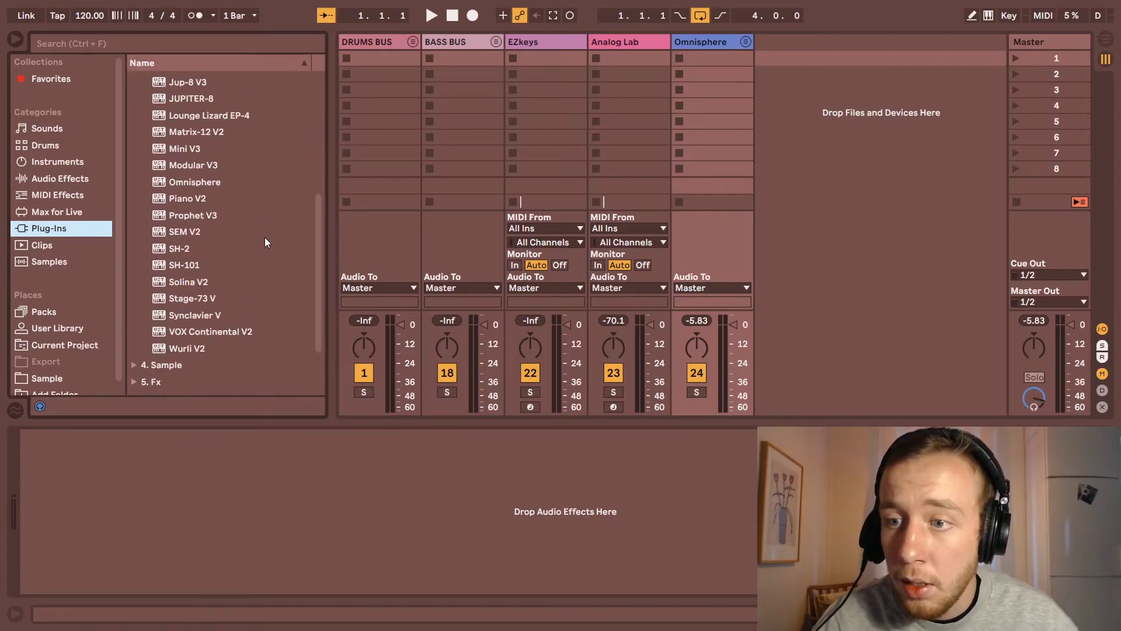
{"action": "scroll", "coordinate": [233, 269], "scroll_direction": "up", "scroll_amount": 2}
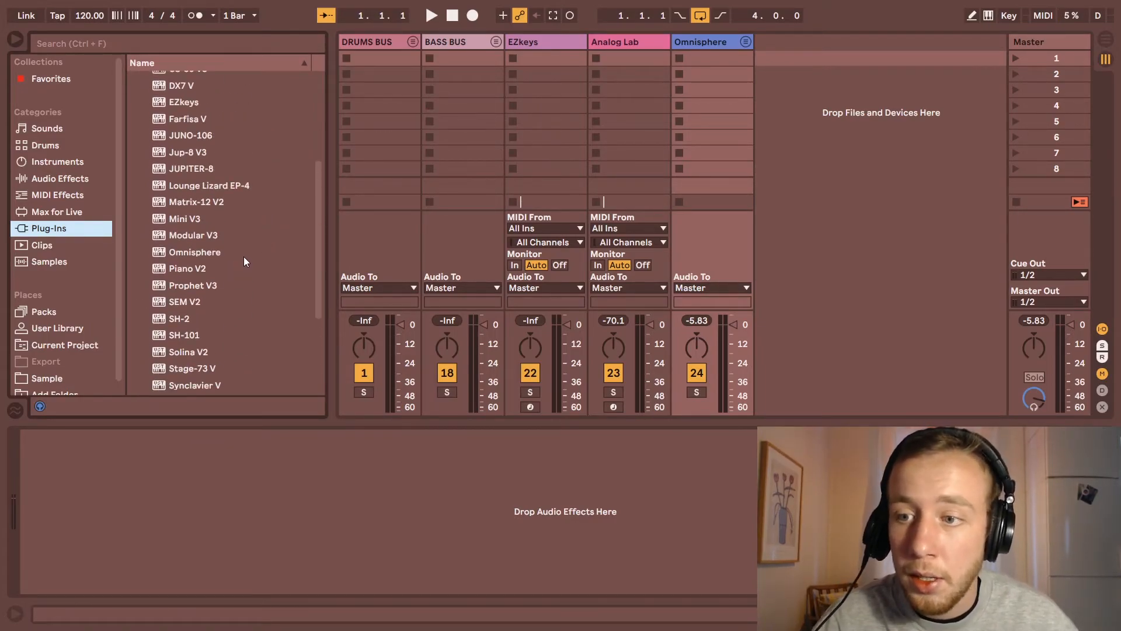
{"action": "scroll", "coordinate": [243, 253], "scroll_direction": "up", "scroll_amount": 2}
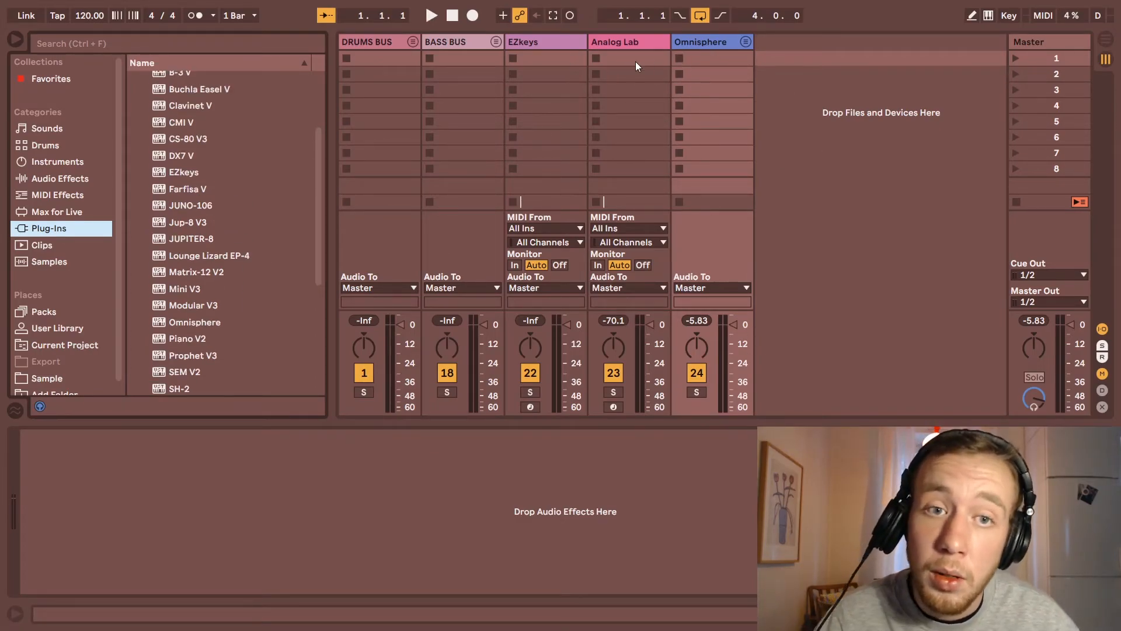
{"action": "left_click_drag", "start_coordinate": [215, 256], "coordinate": [833, 83]}
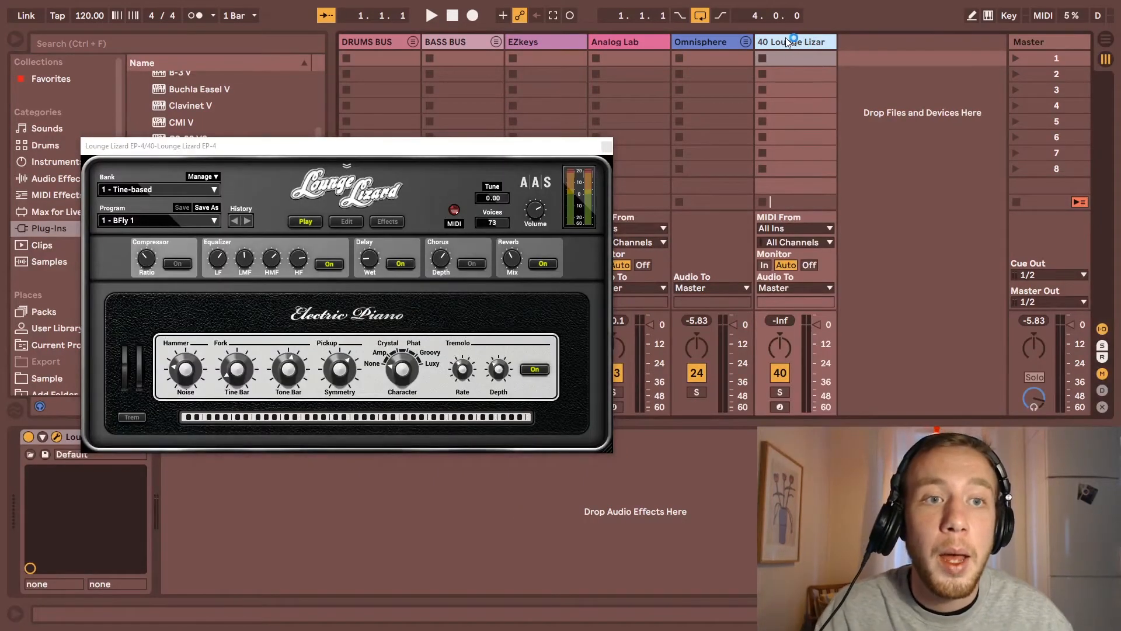
Step: Rename the Lounge Lizard track to EP and close the plug-in window
{"action": "key", "text": "ctrl+r"}
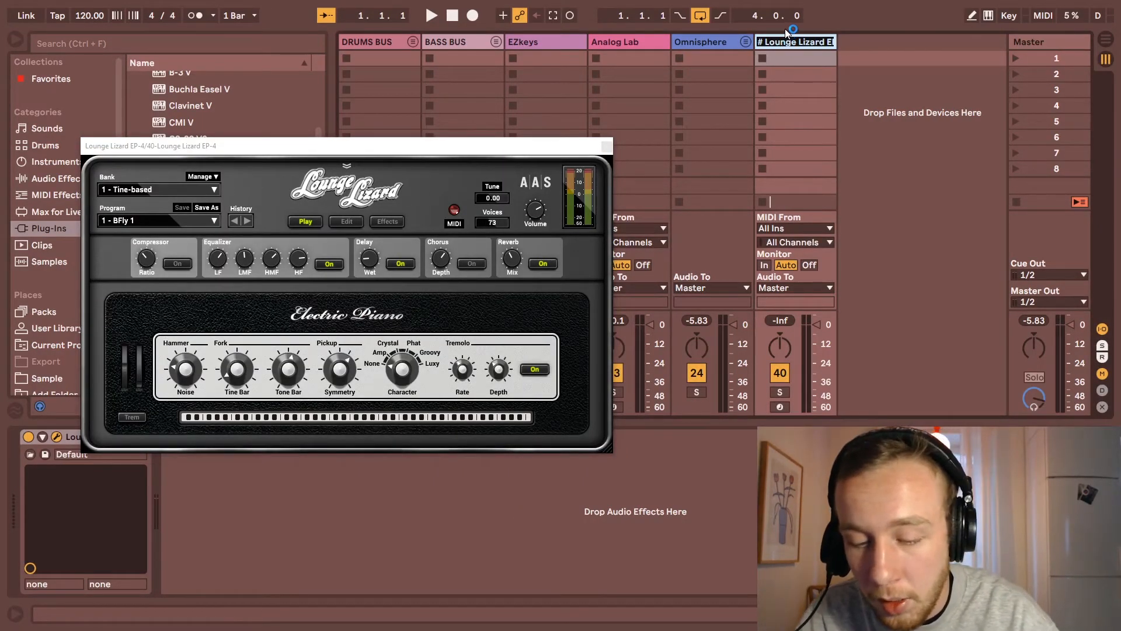
{"action": "type", "text": "LL"}
{"action": "key", "text": "Return"}
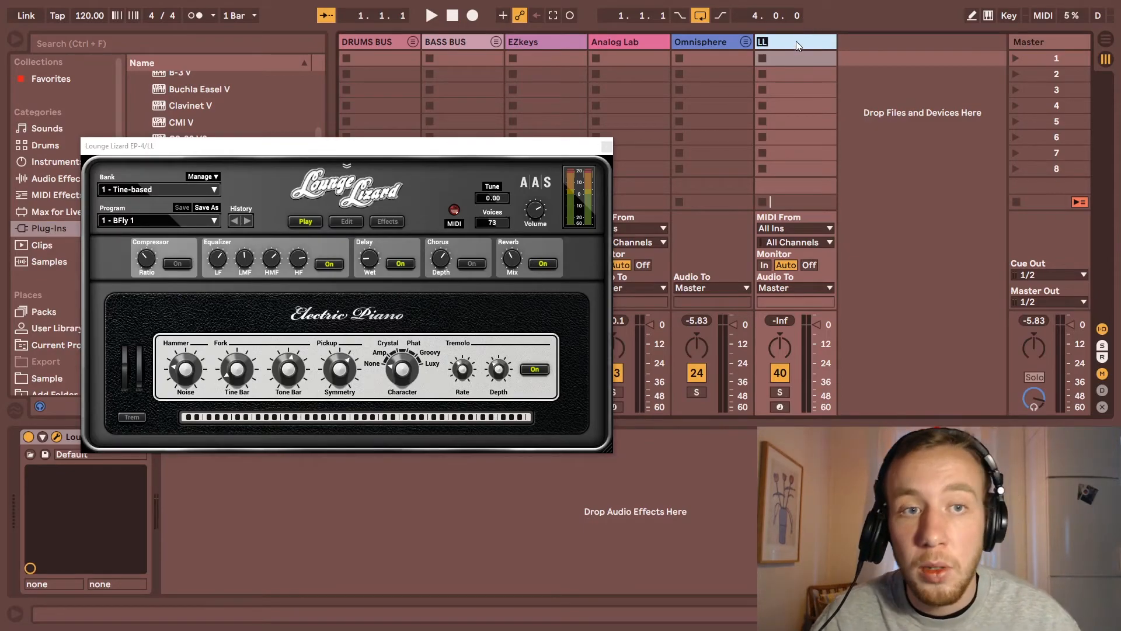
{"action": "type", "text": "EP"}
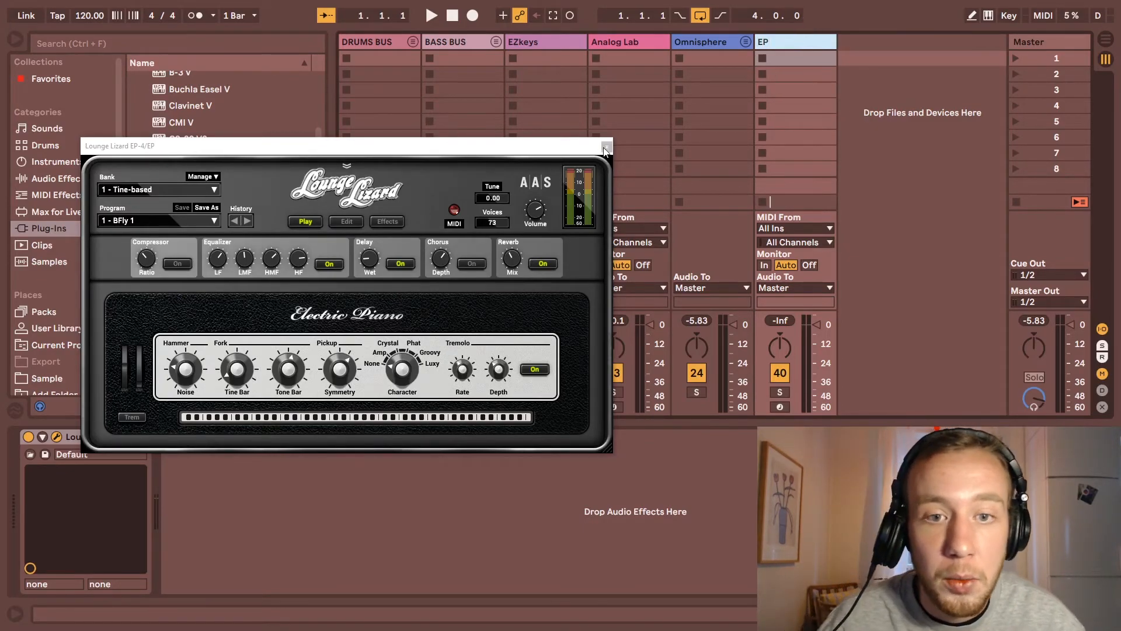
{"action": "left_click", "coordinate": [607, 145]}
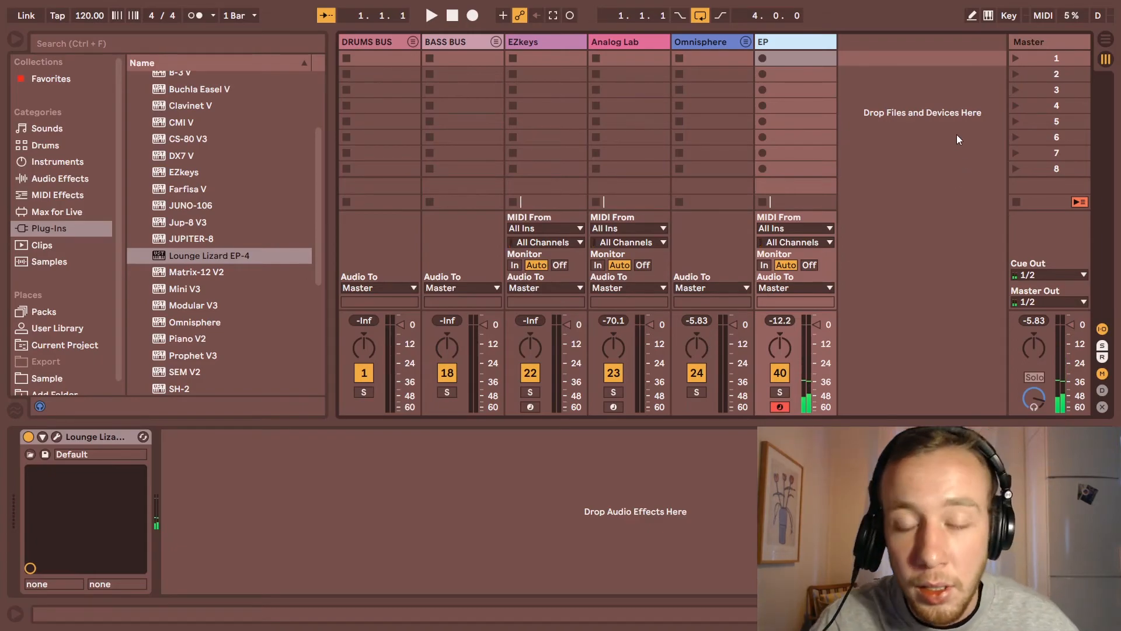
Step: Move the EP track between EZkeys and Analog Lab, and group the EZkeys, EP, Analog Lab and Omnisphere tracks
{"action": "left_click", "coordinate": [823, 39]}
{"action": "left_click_drag", "start_coordinate": [822, 37], "coordinate": [594, 45]}
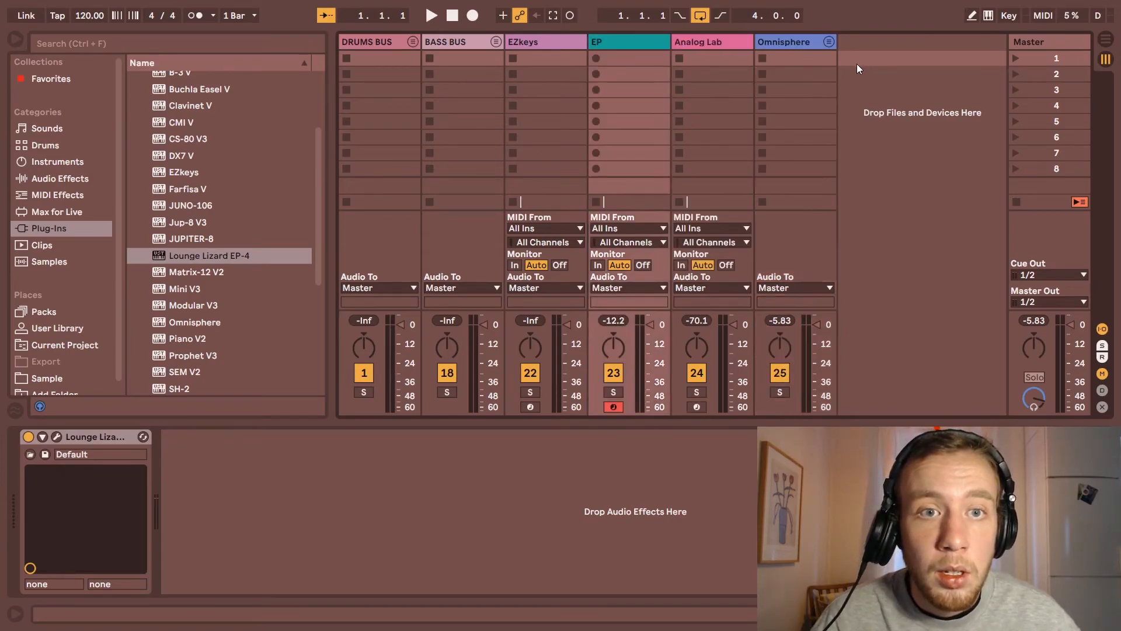
{"action": "left_click", "coordinate": [541, 47]}
{"action": "left_click", "coordinate": [781, 49], "text": "shift"}
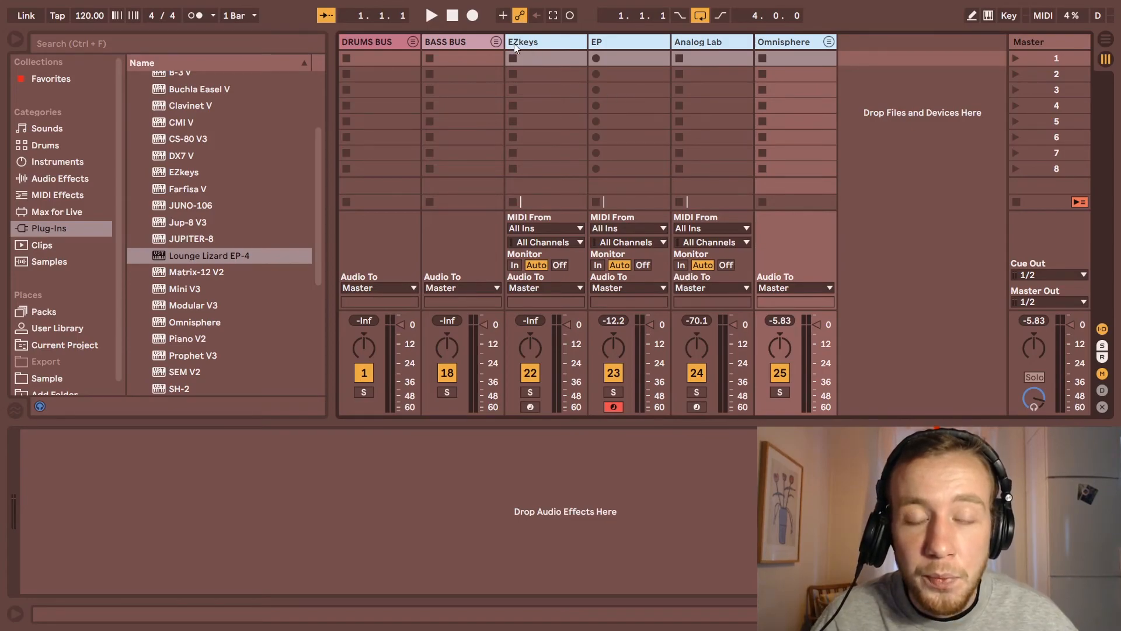
{"action": "key", "text": "ctrl+g"}
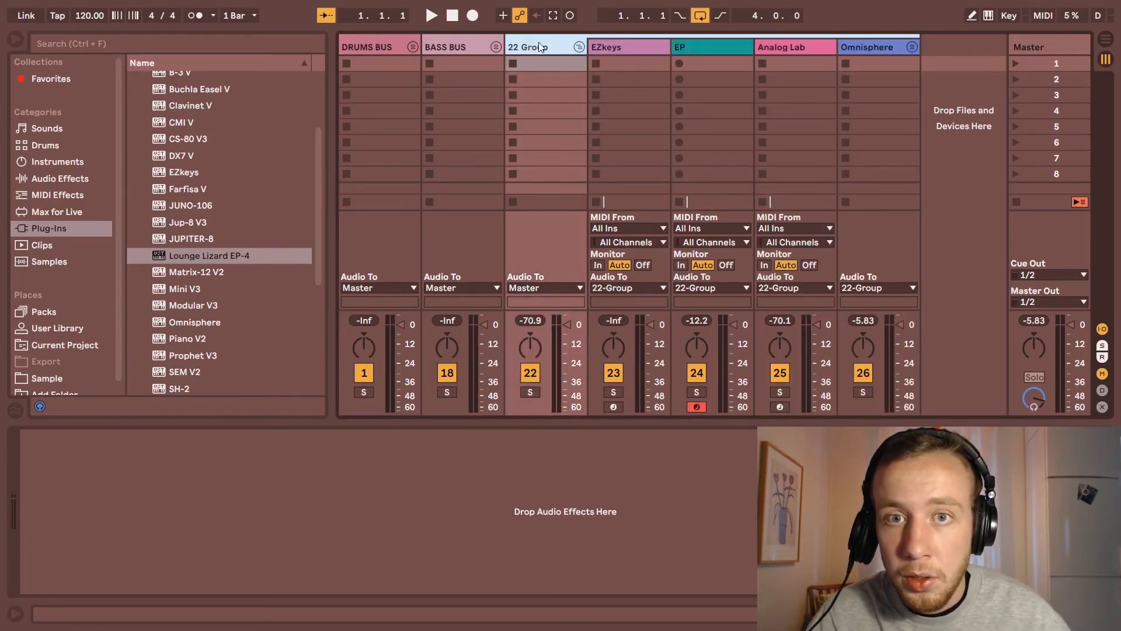
{"action": "key", "text": "ctrl+t"}
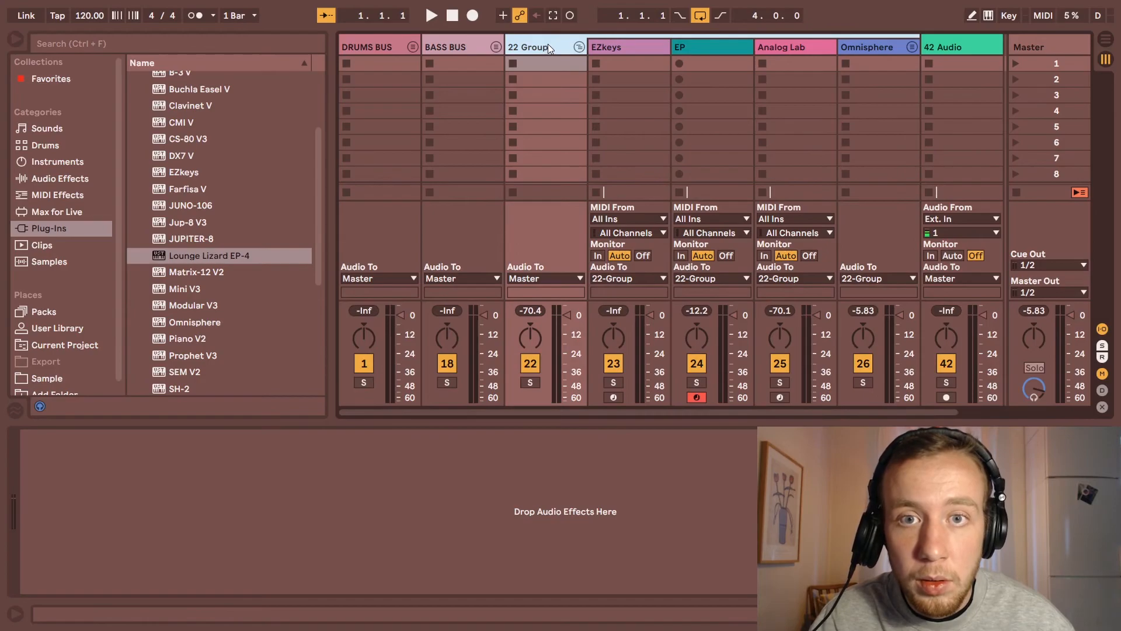
{"action": "left_click", "coordinate": [937, 47]}
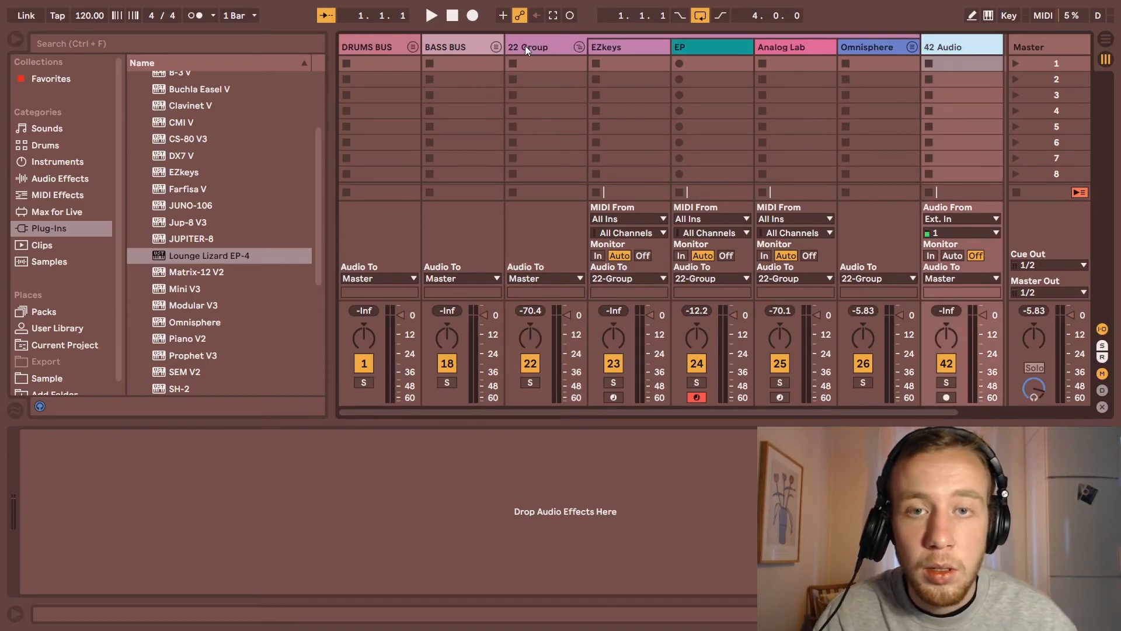
{"action": "key", "text": "Delete"}
Step: Rename the new instrument group to INSTR BUS
{"action": "left_click", "coordinate": [545, 48]}
{"action": "key", "text": "ctrl+r"}
{"action": "key", "text": "BackSpace"}
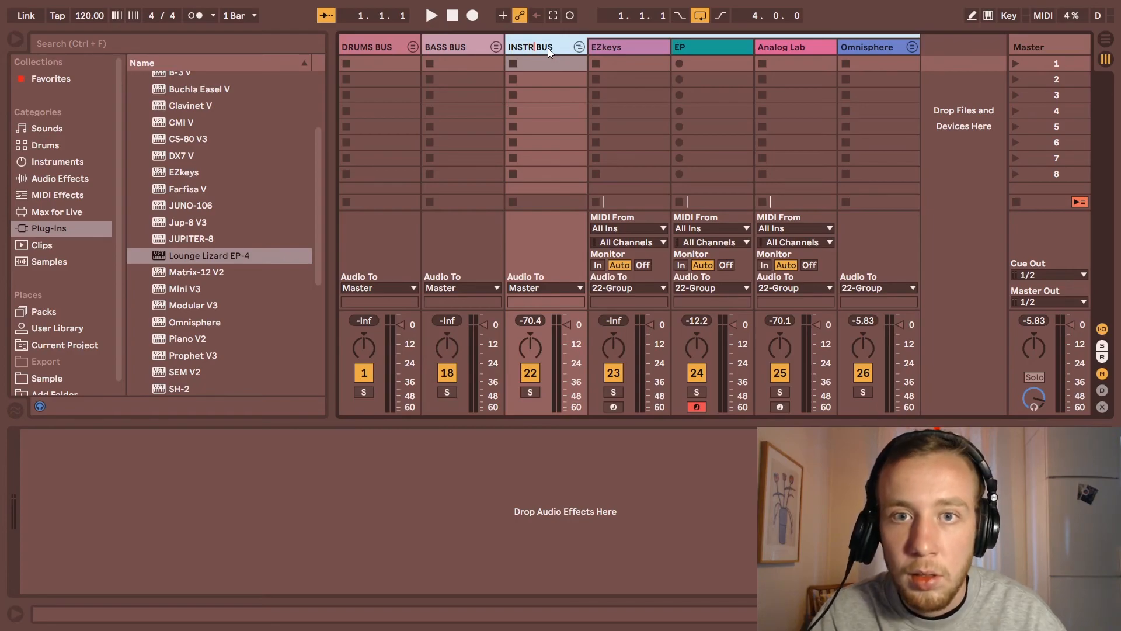
{"action": "key", "text": "Return"}
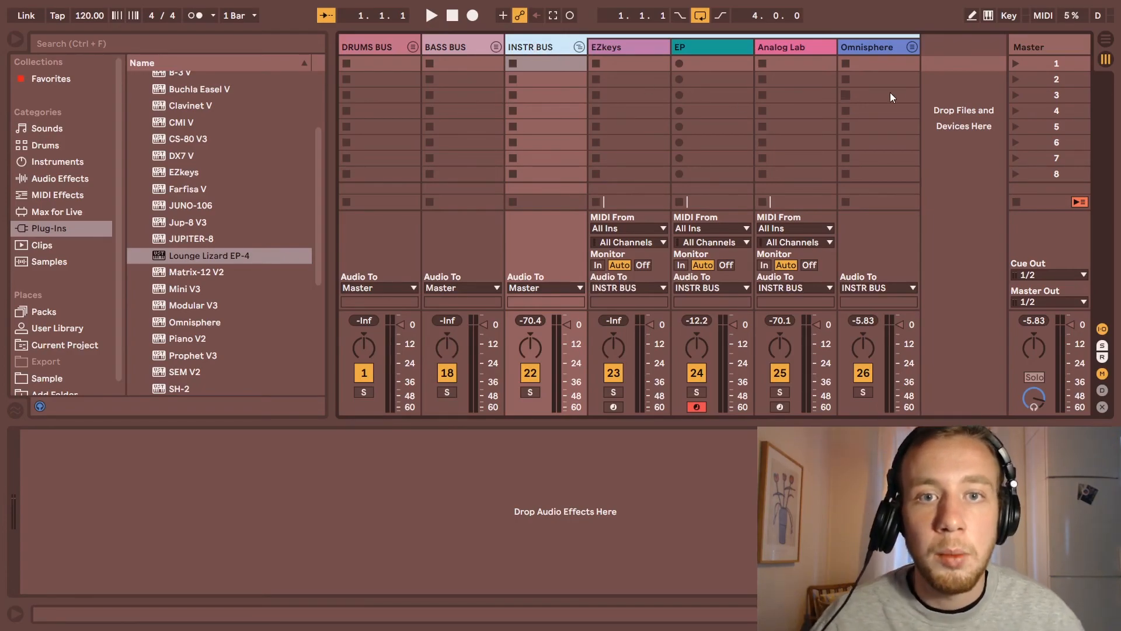
{"action": "left_click", "coordinate": [924, 81]}
Step: Color the EP and Analog Lab tracks in the same orchid purple as the EZkeys track
{"action": "left_click", "coordinate": [636, 50]}
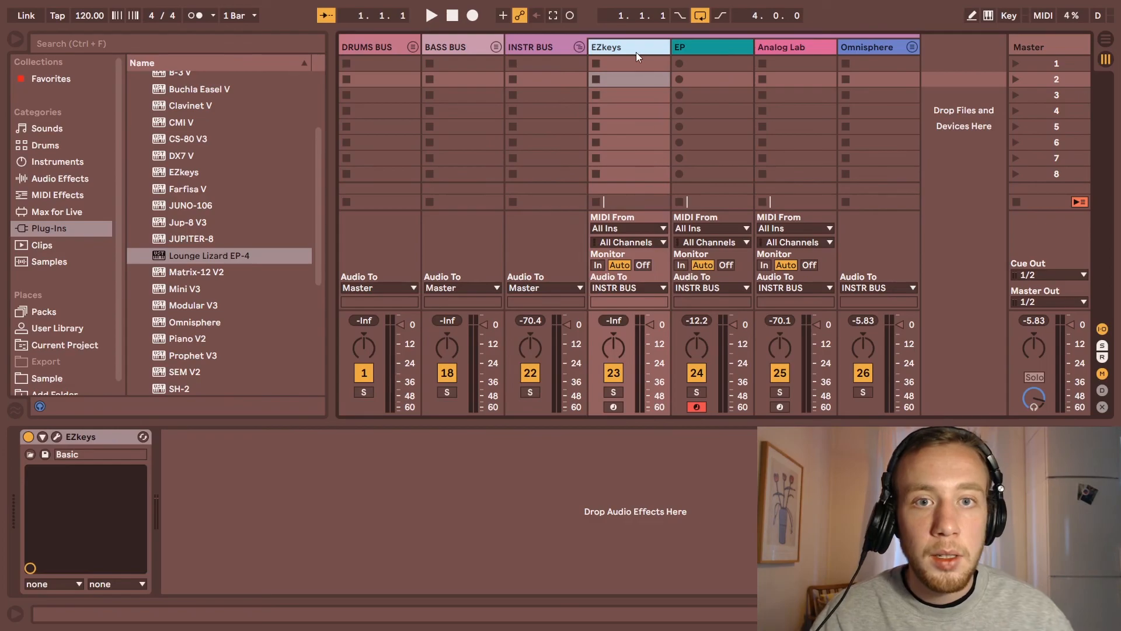
{"action": "left_click", "coordinate": [722, 50]}
{"action": "left_click", "coordinate": [629, 47]}
{"action": "left_click", "coordinate": [715, 47]}
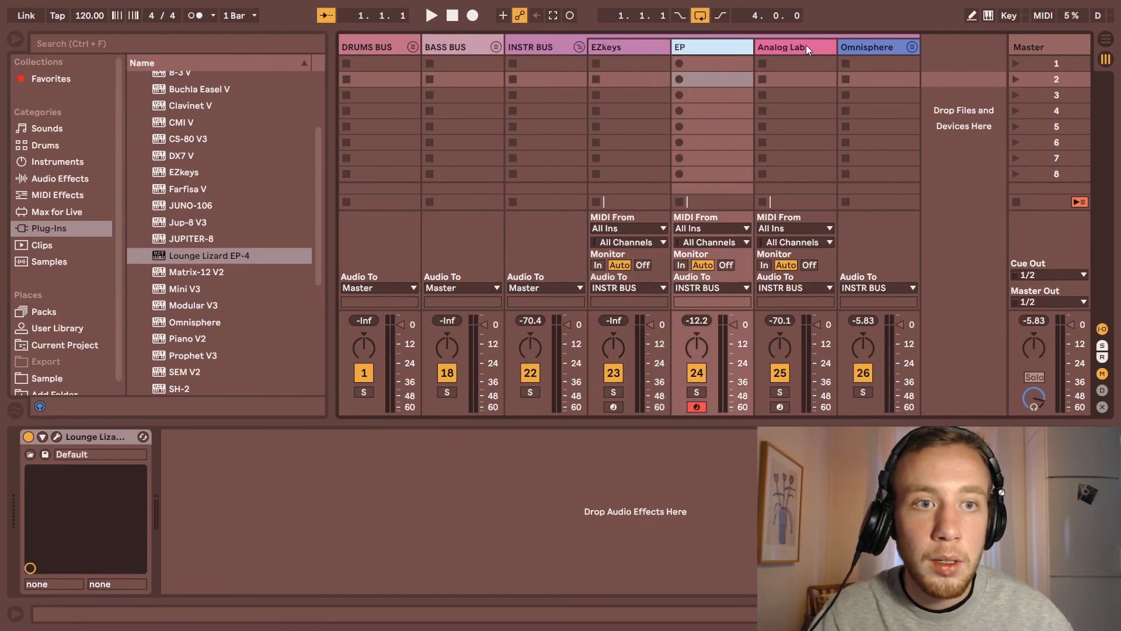
{"action": "left_click", "coordinate": [876, 47]}
{"action": "left_click", "coordinate": [740, 51]}
{"action": "left_click", "coordinate": [799, 47], "text": "shift"}
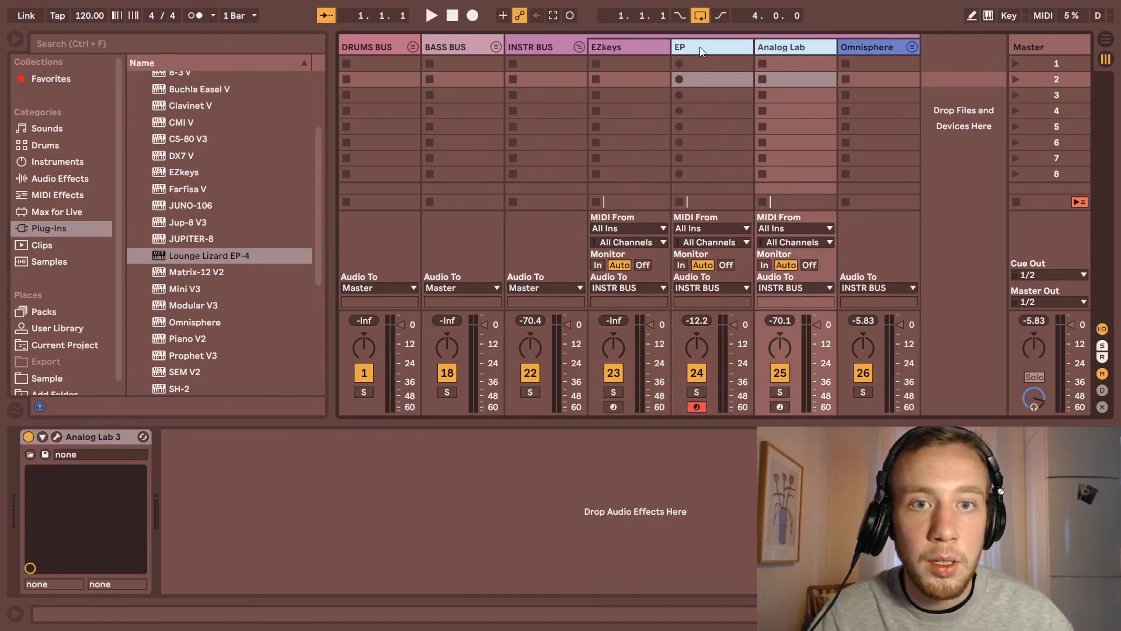
{"action": "right_click", "coordinate": [700, 47]}
{"action": "left_click", "coordinate": [894, 271]}
{"action": "right_click", "coordinate": [727, 47]}
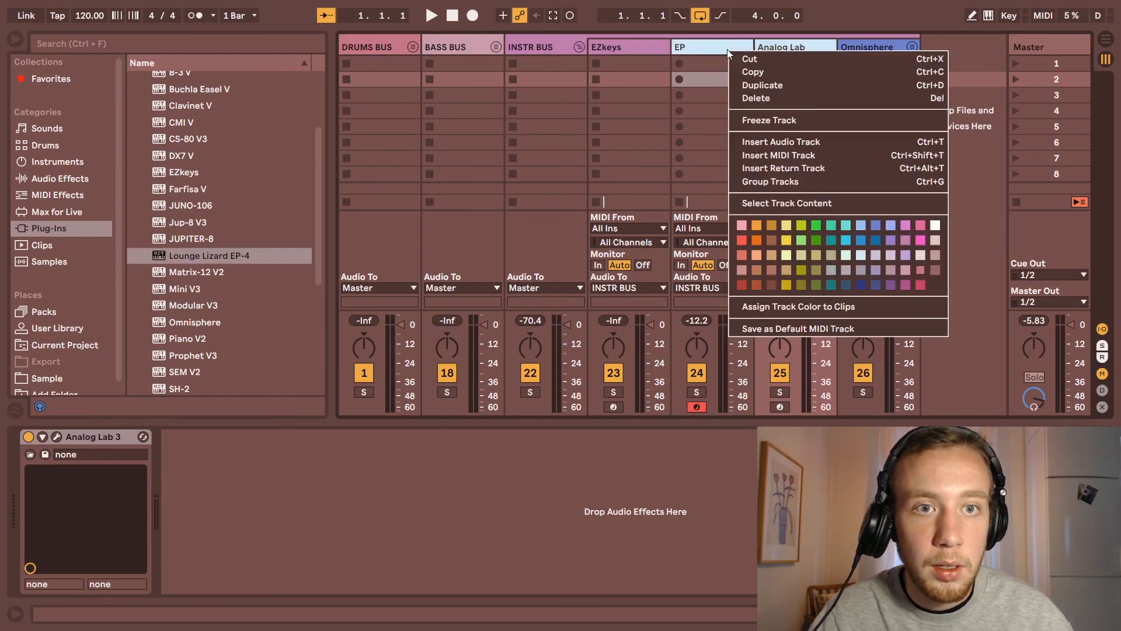
{"action": "left_click", "coordinate": [920, 256]}
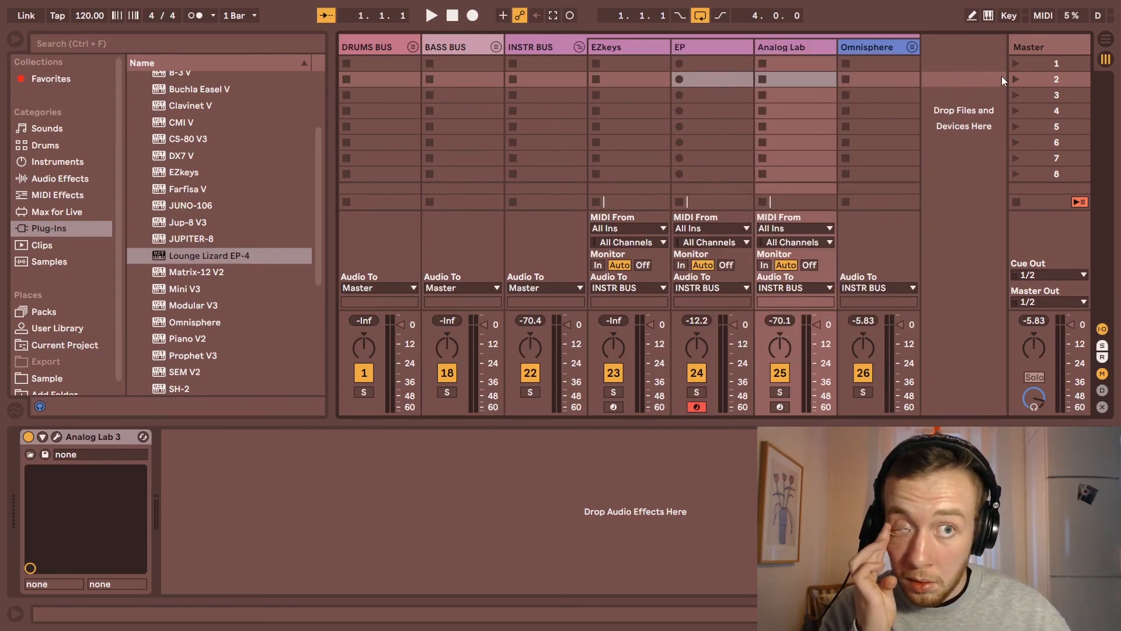
Step: Review the EP and EZkeys tracks and the tracks inside the Omnisphere group
{"action": "left_click", "coordinate": [956, 67]}
{"action": "left_click", "coordinate": [735, 79]}
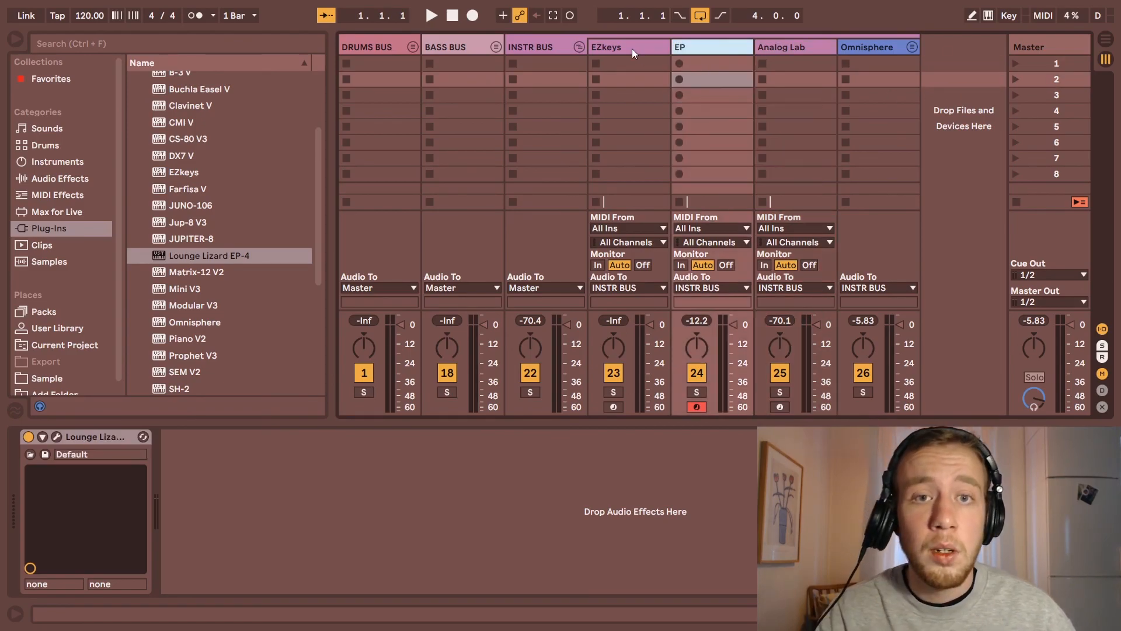
{"action": "left_click", "coordinate": [632, 48]}
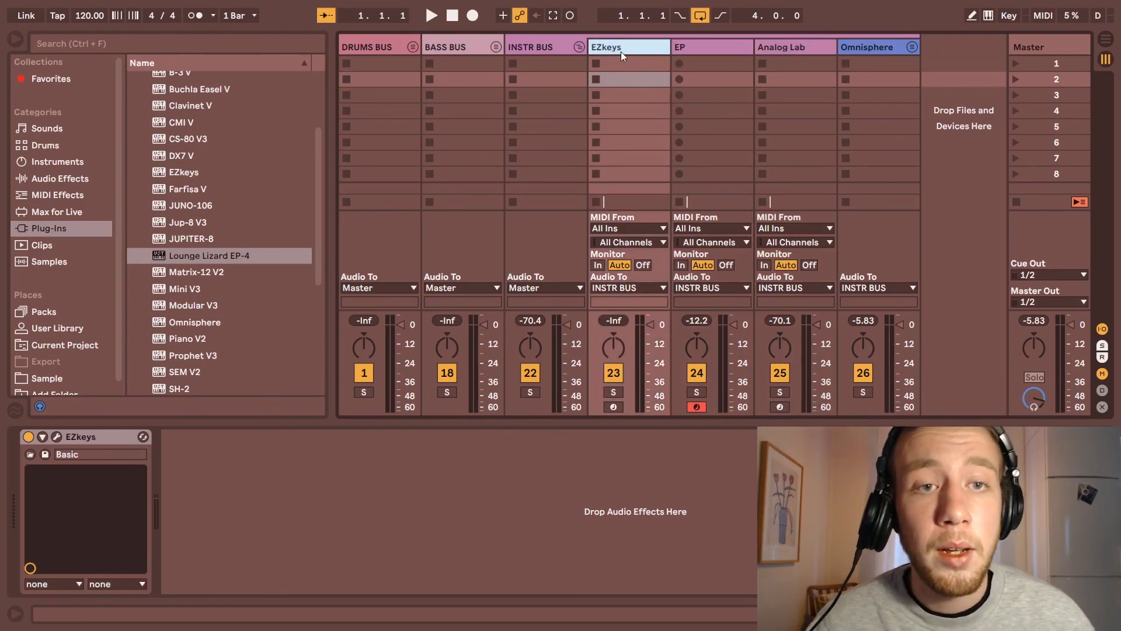
{"action": "left_click", "coordinate": [909, 47]}
{"action": "scroll", "coordinate": [498, 91], "scroll_direction": "right", "scroll_amount": 6}
{"action": "scroll", "coordinate": [643, 90], "scroll_direction": "left", "scroll_amount": 12}
{"action": "left_click", "coordinate": [912, 52]}
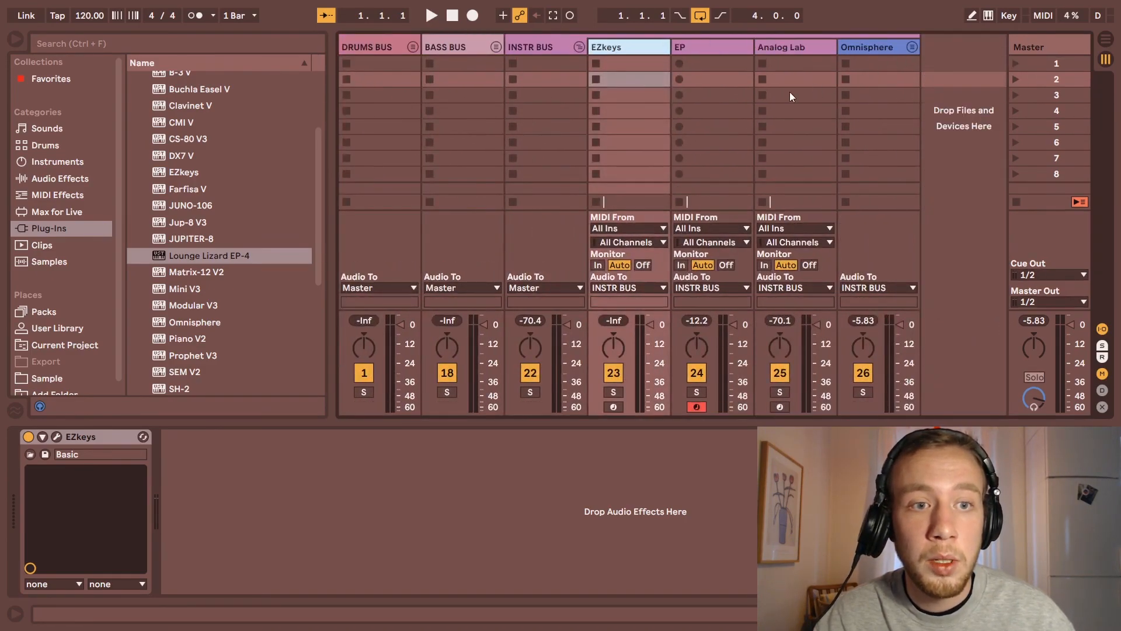
Step: Fold the INSTR BUS group and save the Live set
{"action": "left_click", "coordinate": [580, 47]}
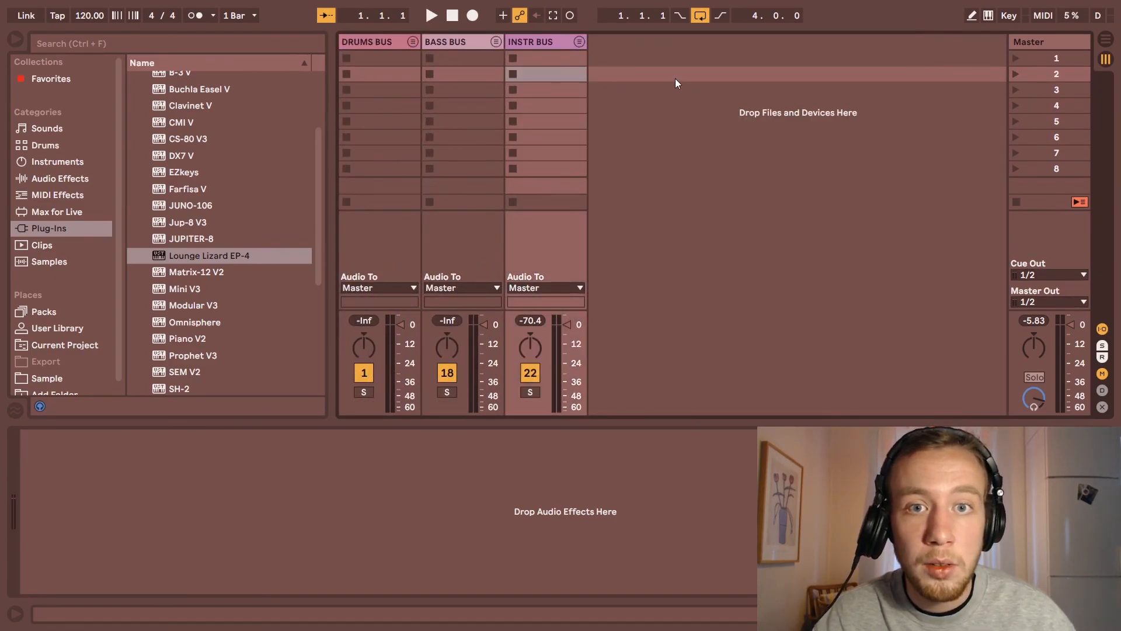
{"action": "left_click", "coordinate": [640, 62]}
{"action": "key", "text": "ctrl+s"}
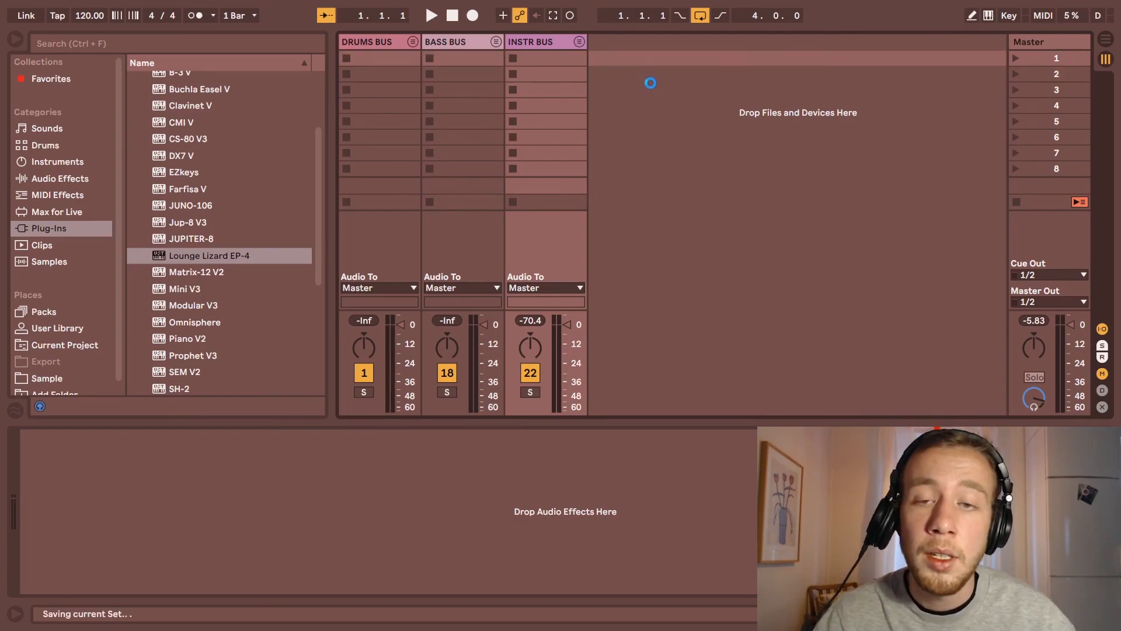